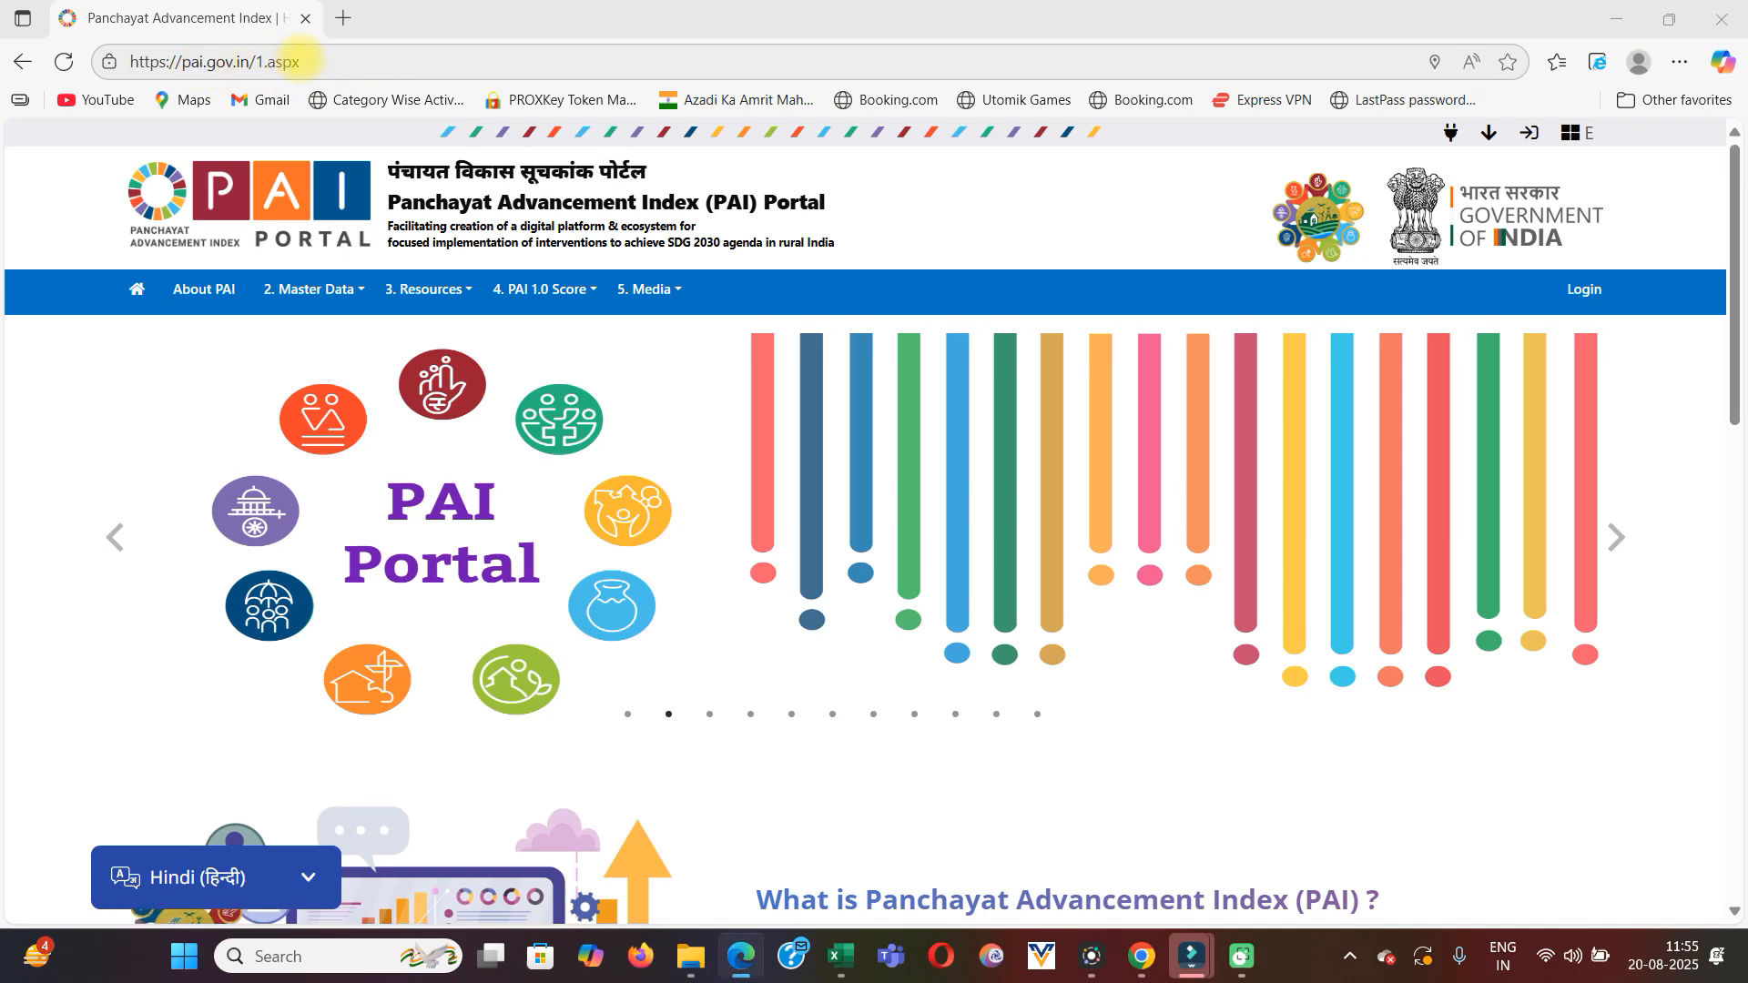
Examine the PAI portal home page, including the 2022-2023 score cards and the theme-wise indicators for 2023-2024
{"action": "left_click", "coordinate": [273, 61]}
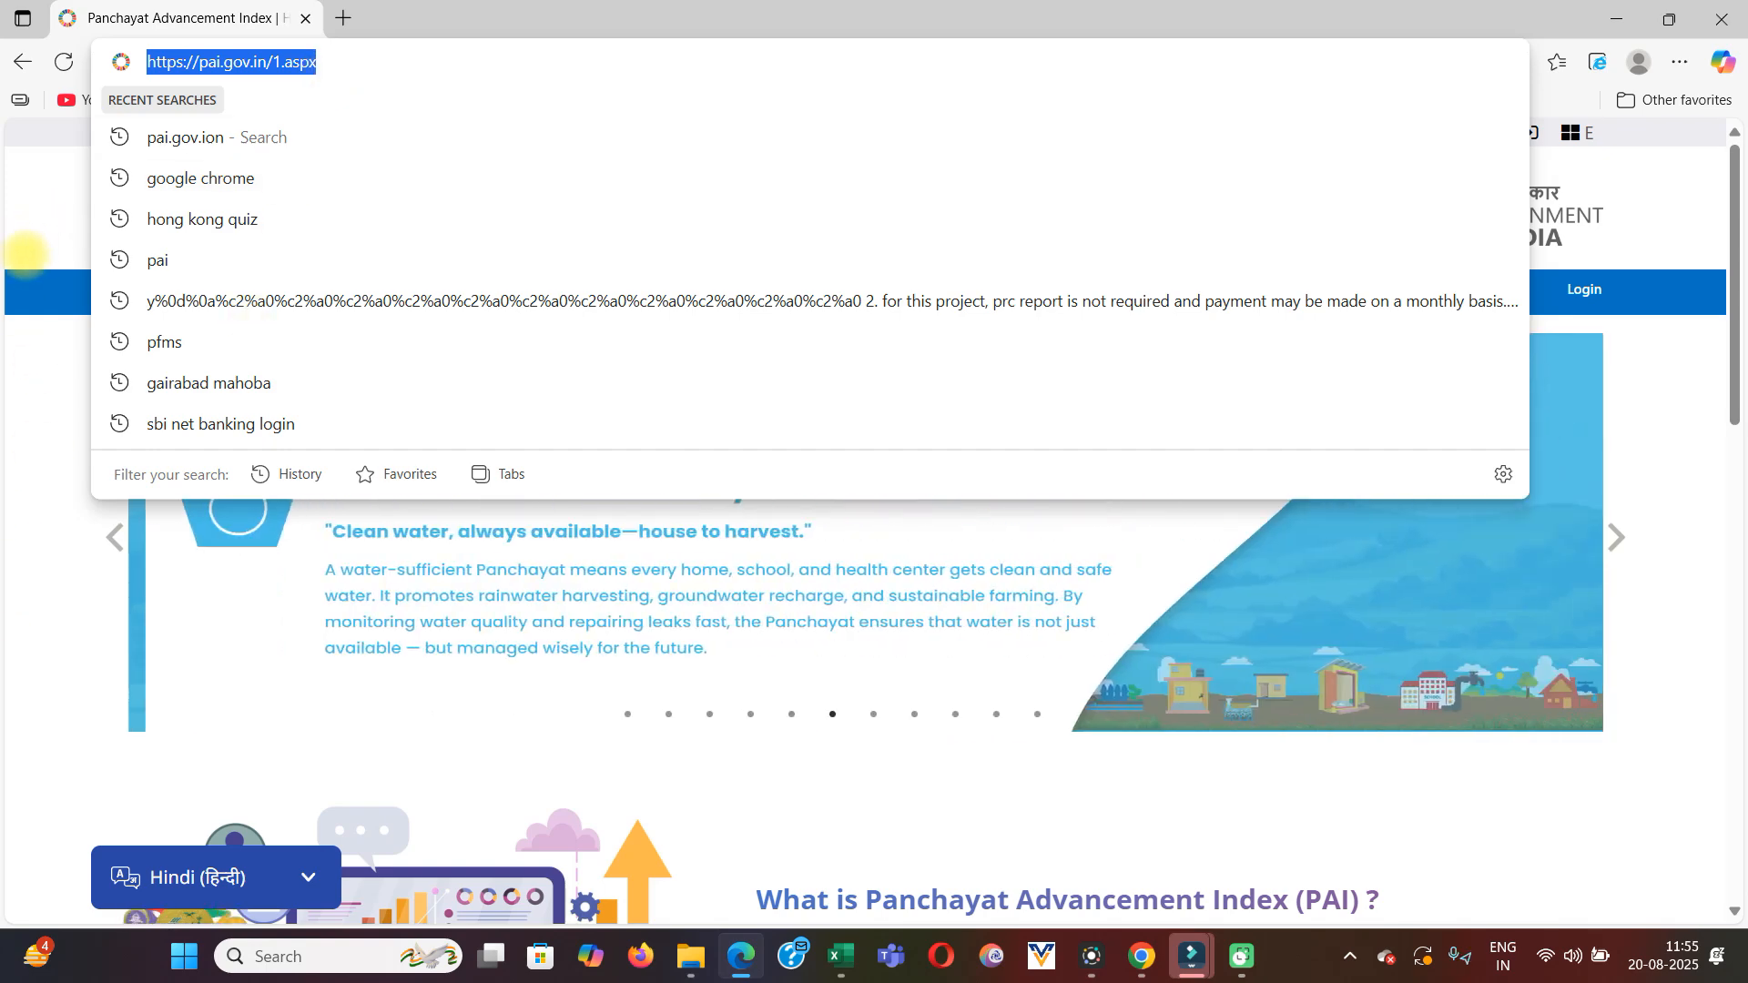
{"action": "left_click", "coordinate": [22, 300]}
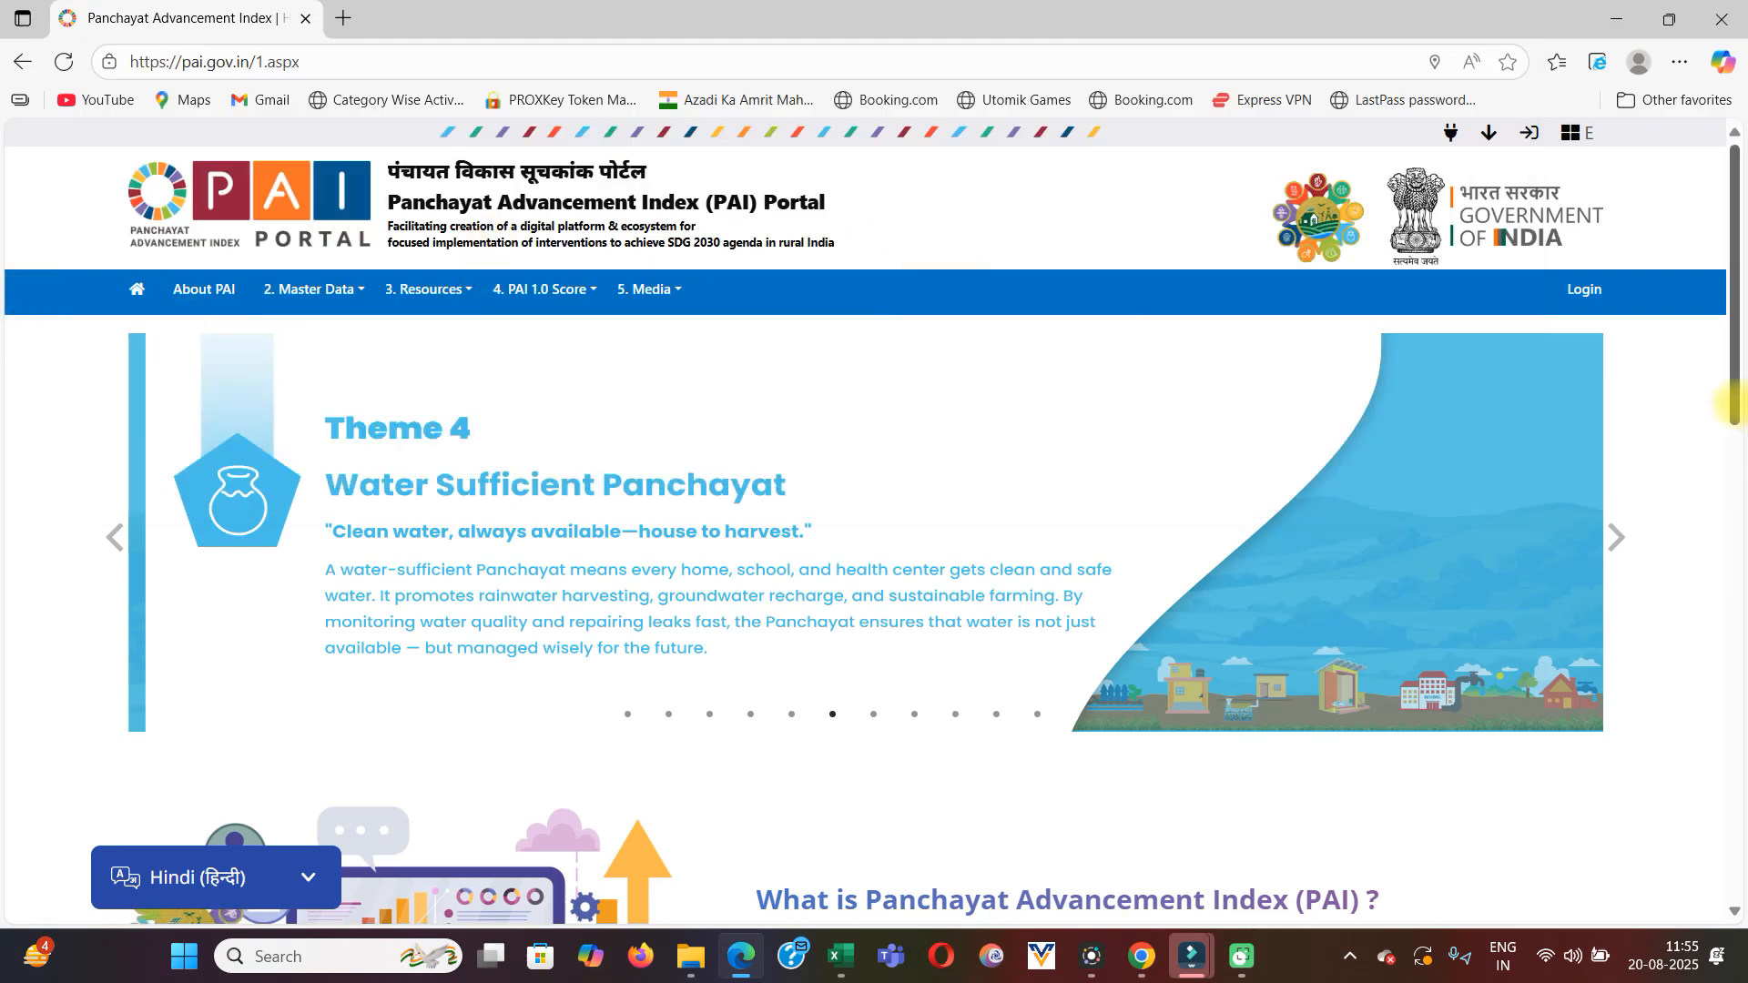
{"action": "scroll", "coordinate": [1018, 424], "scroll_direction": "down", "scroll_amount": 8}
{"action": "scroll", "coordinate": [946, 446], "scroll_direction": "up", "scroll_amount": 9}
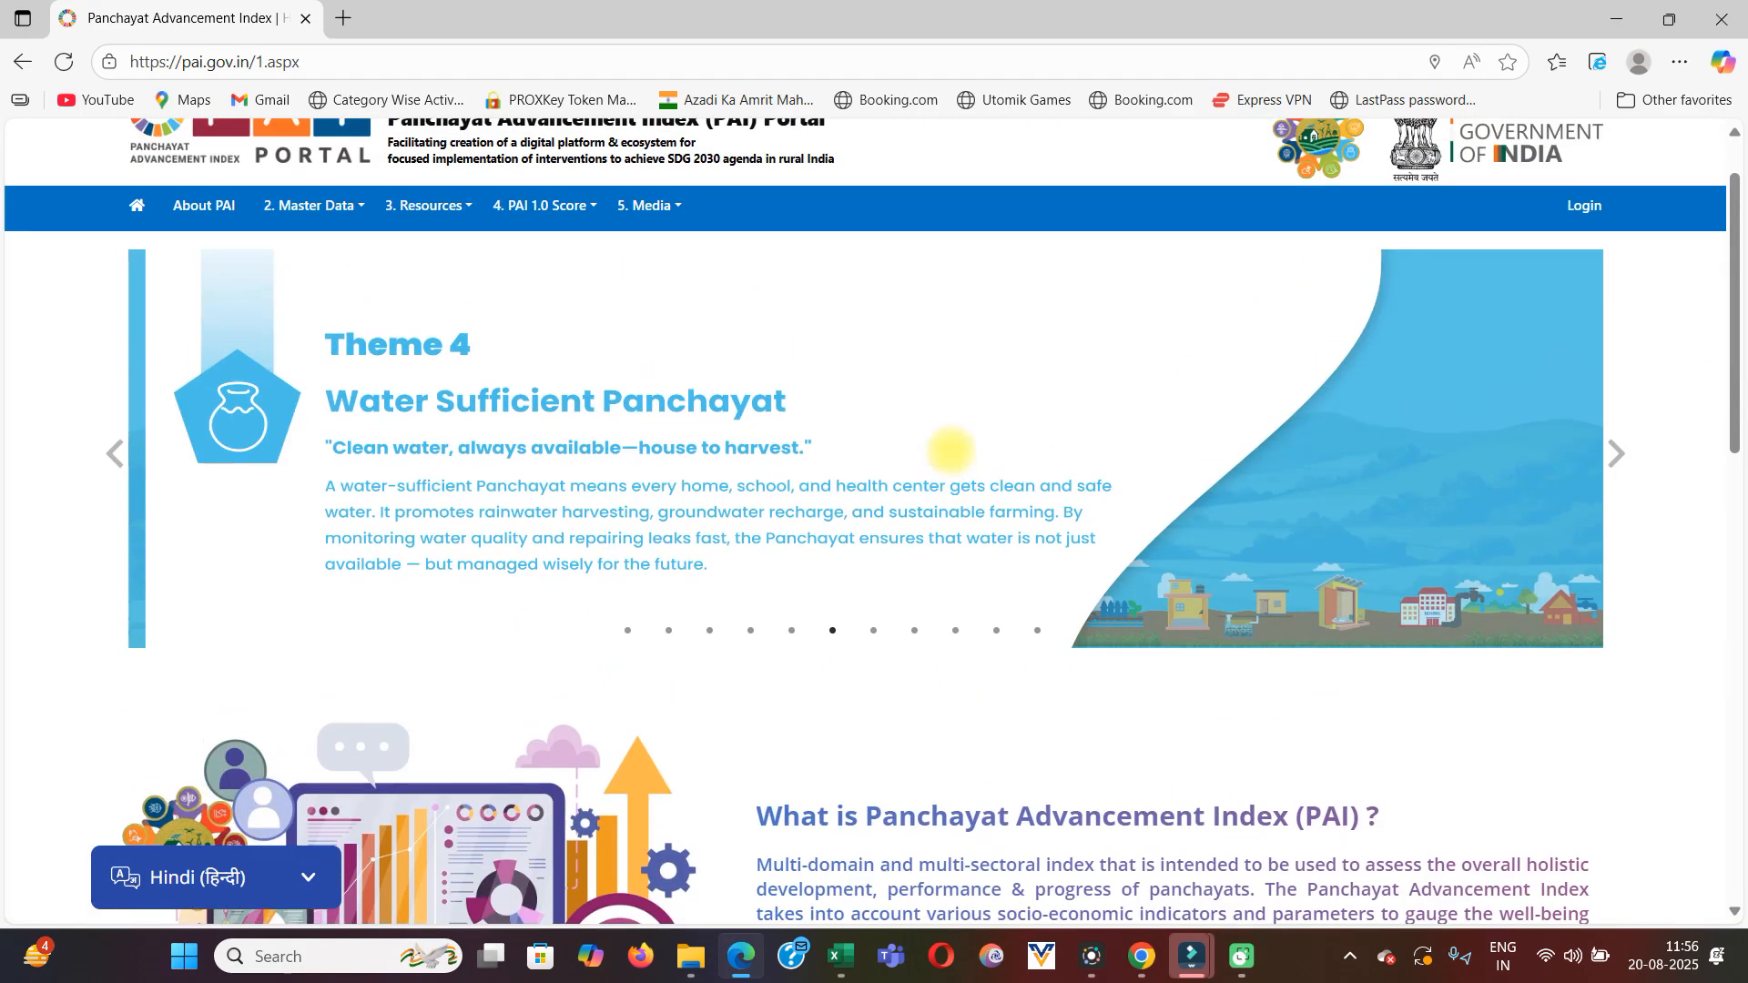
{"action": "scroll", "coordinate": [1256, 446], "scroll_direction": "down", "scroll_amount": 8}
{"action": "scroll", "coordinate": [1255, 446], "scroll_direction": "down", "scroll_amount": 6}
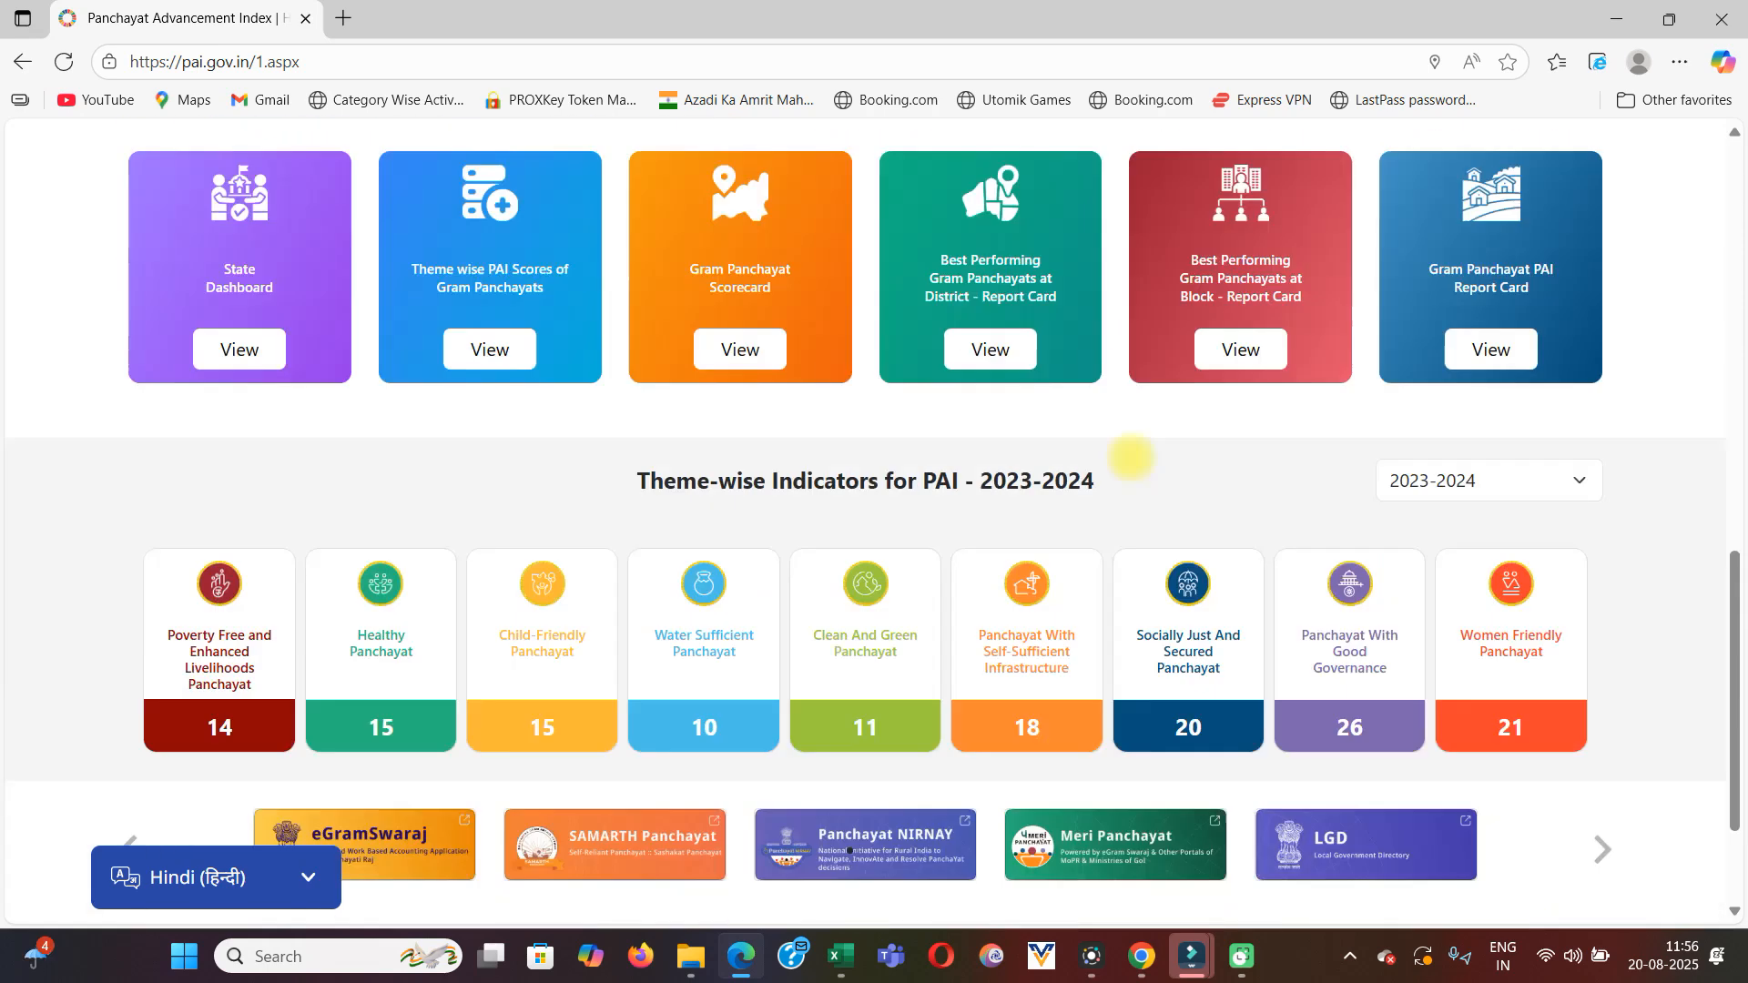
{"action": "scroll", "coordinate": [1002, 337], "scroll_direction": "up", "scroll_amount": 2}
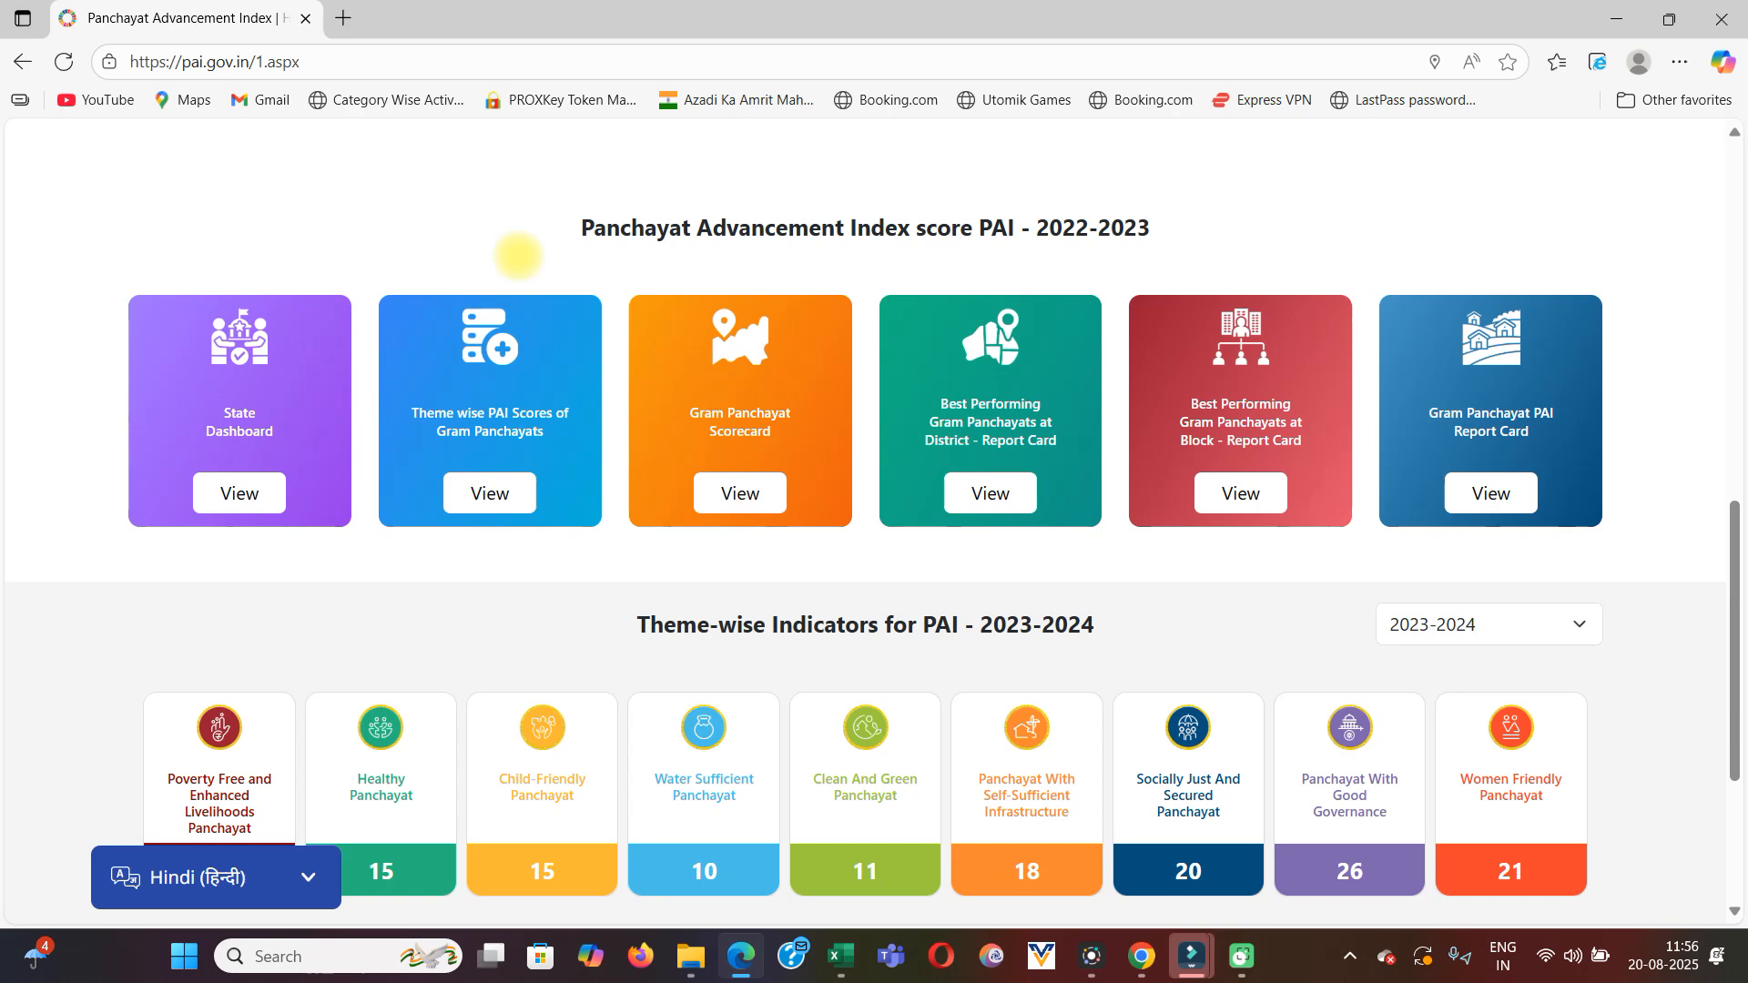
{"action": "scroll", "coordinate": [577, 574], "scroll_direction": "down", "scroll_amount": 3}
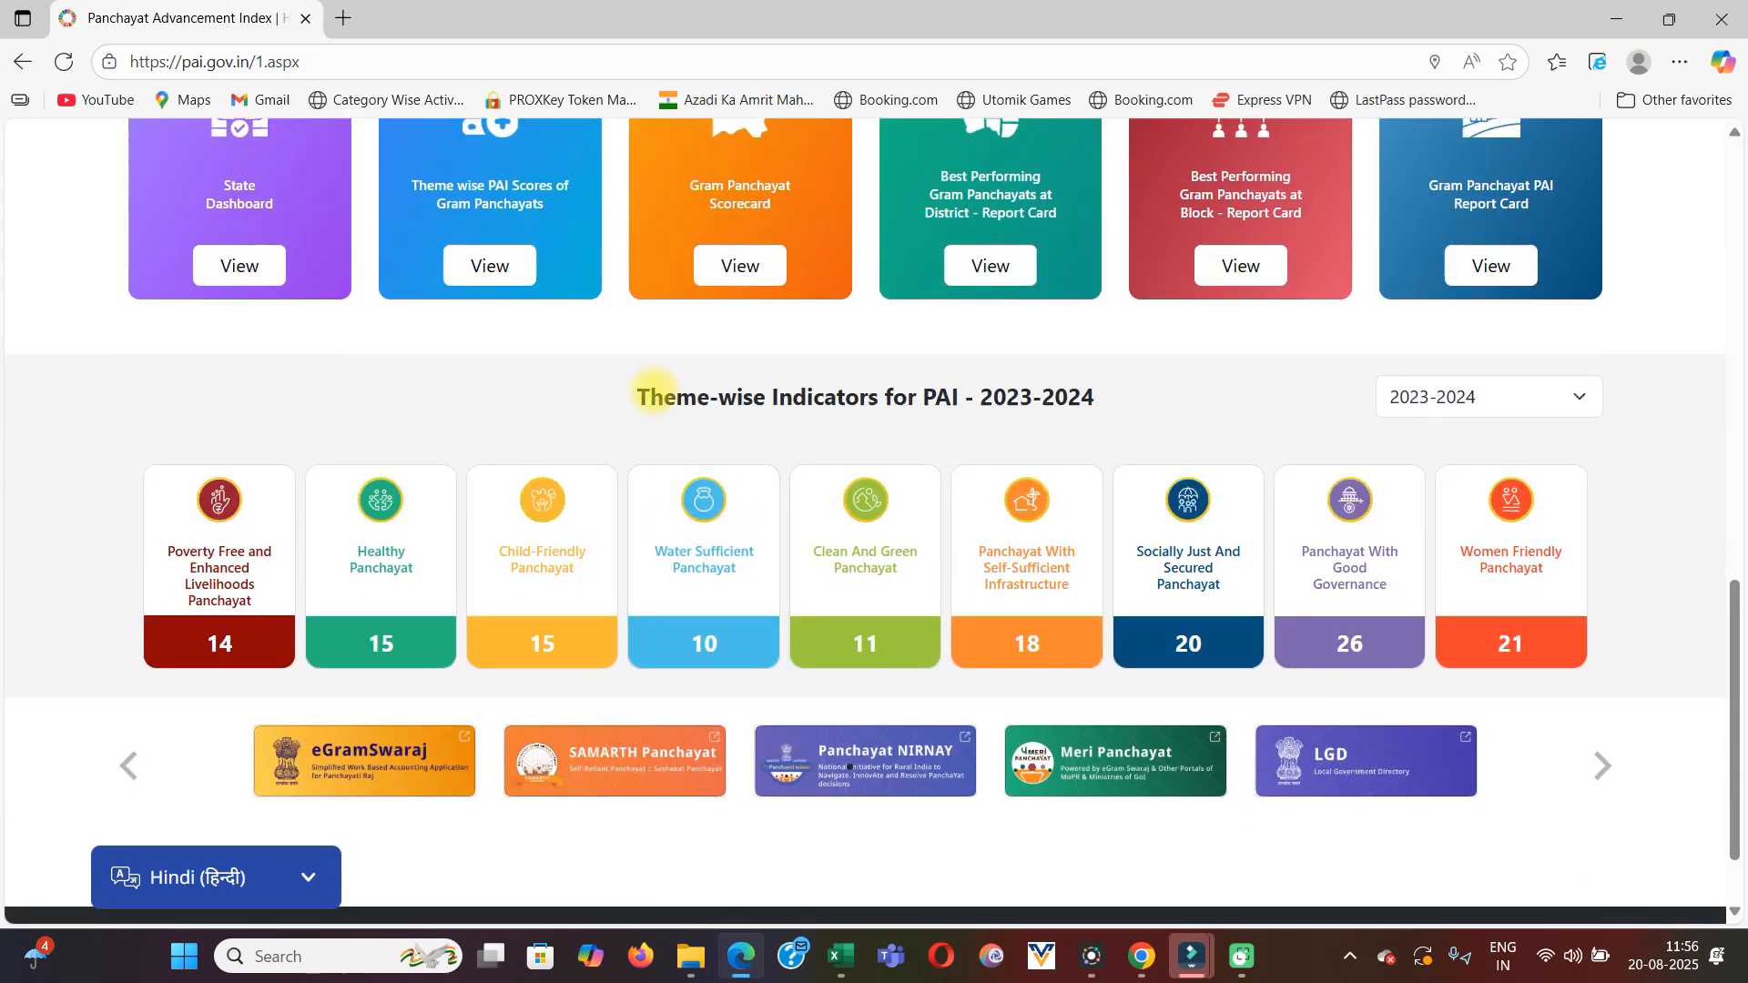
{"action": "left_click_drag", "start_coordinate": [636, 394], "coordinate": [1156, 405]}
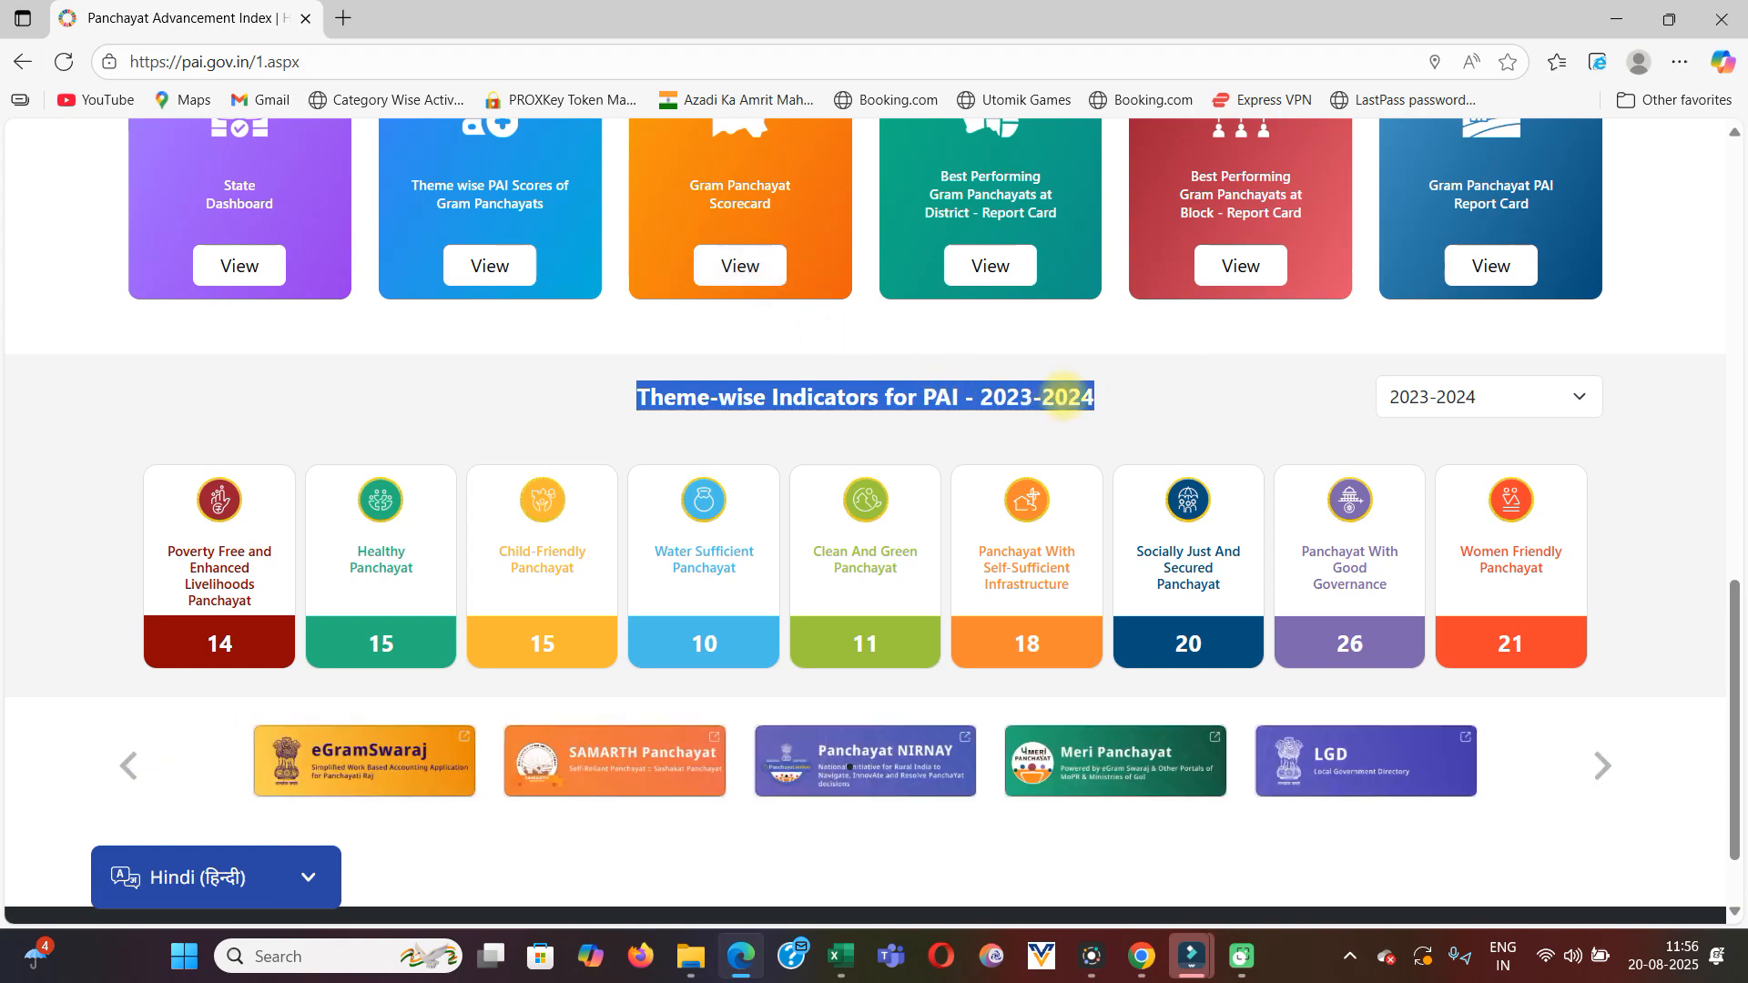
{"action": "scroll", "coordinate": [1196, 396], "scroll_direction": "up", "scroll_amount": 5}
{"action": "scroll", "coordinate": [1195, 397], "scroll_direction": "up", "scroll_amount": 9}
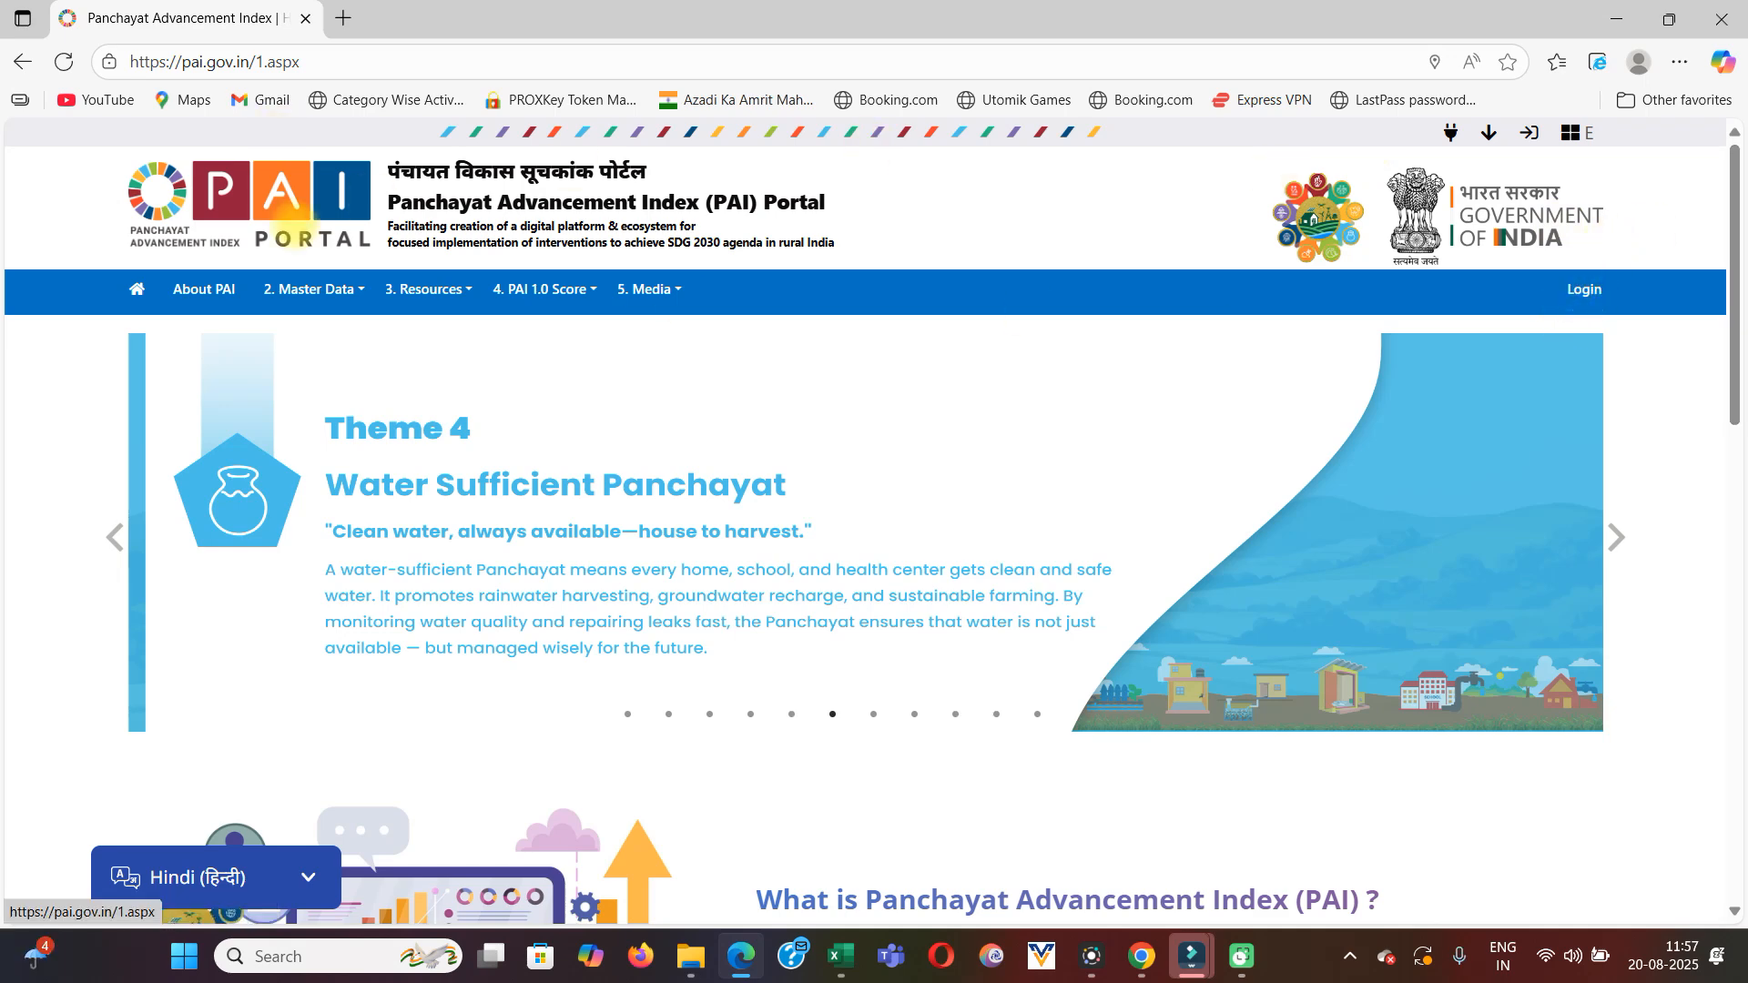
Open the portal's login page and go to the user name and password fields
{"action": "left_click", "coordinate": [1585, 290]}
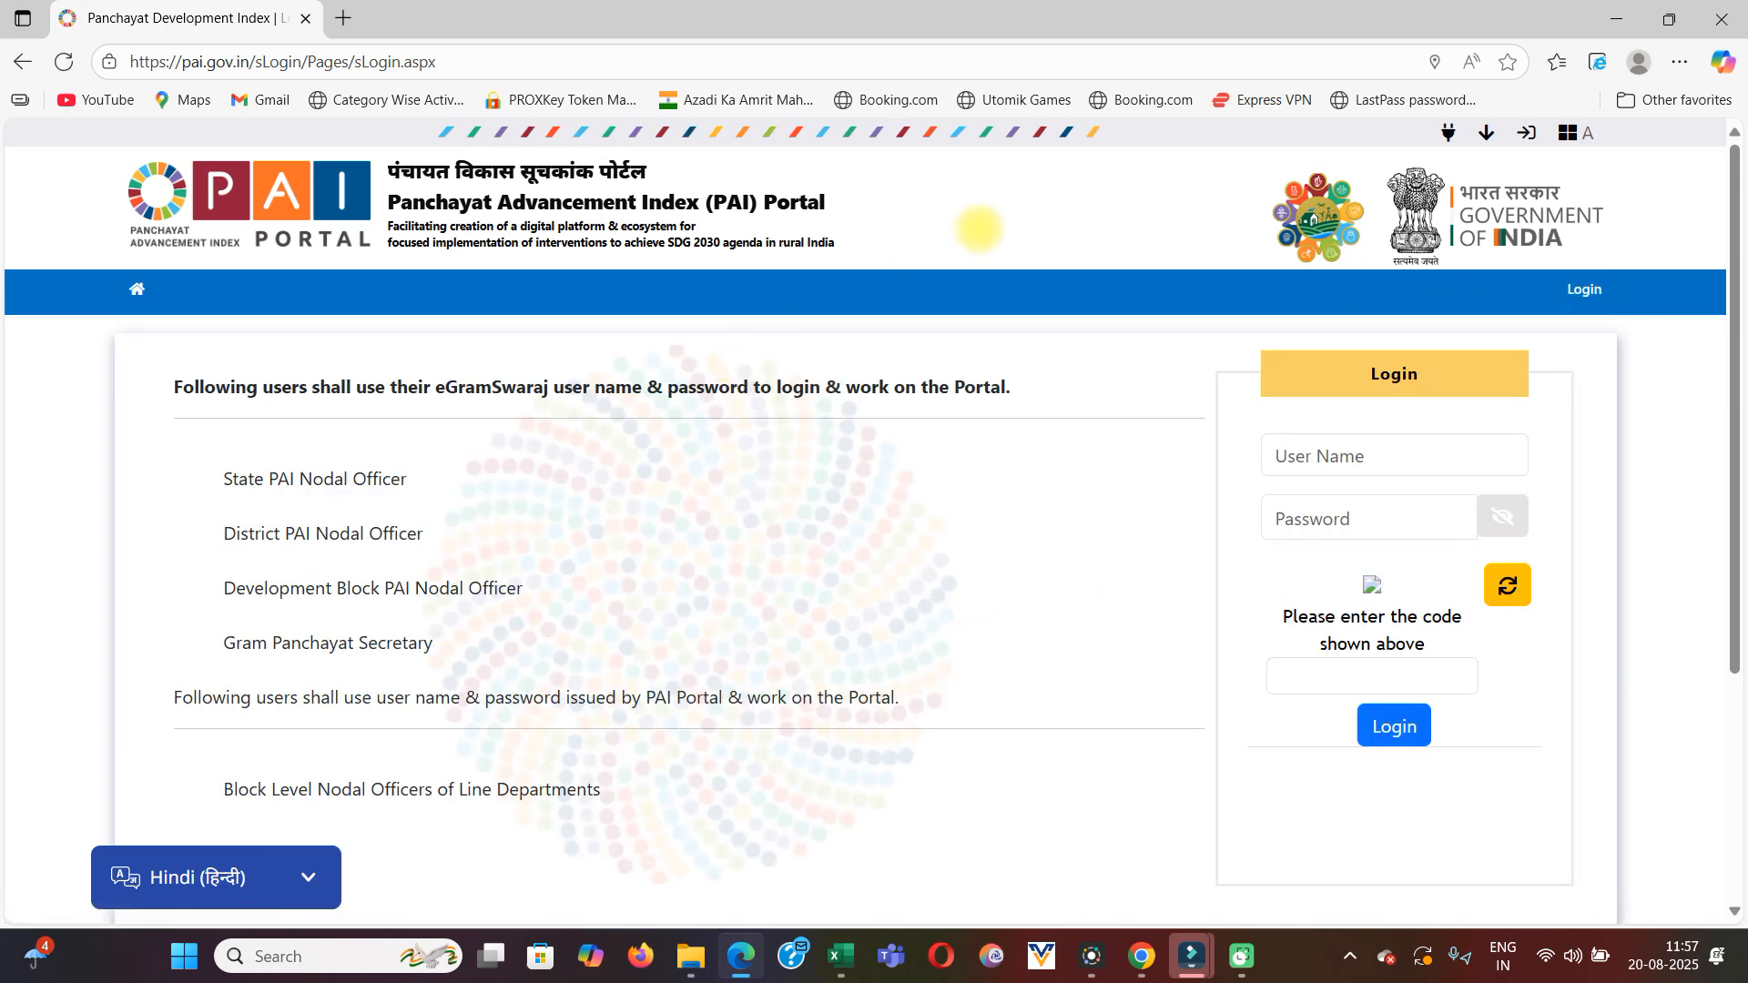
{"action": "scroll", "coordinate": [978, 229], "scroll_direction": "down", "scroll_amount": 1}
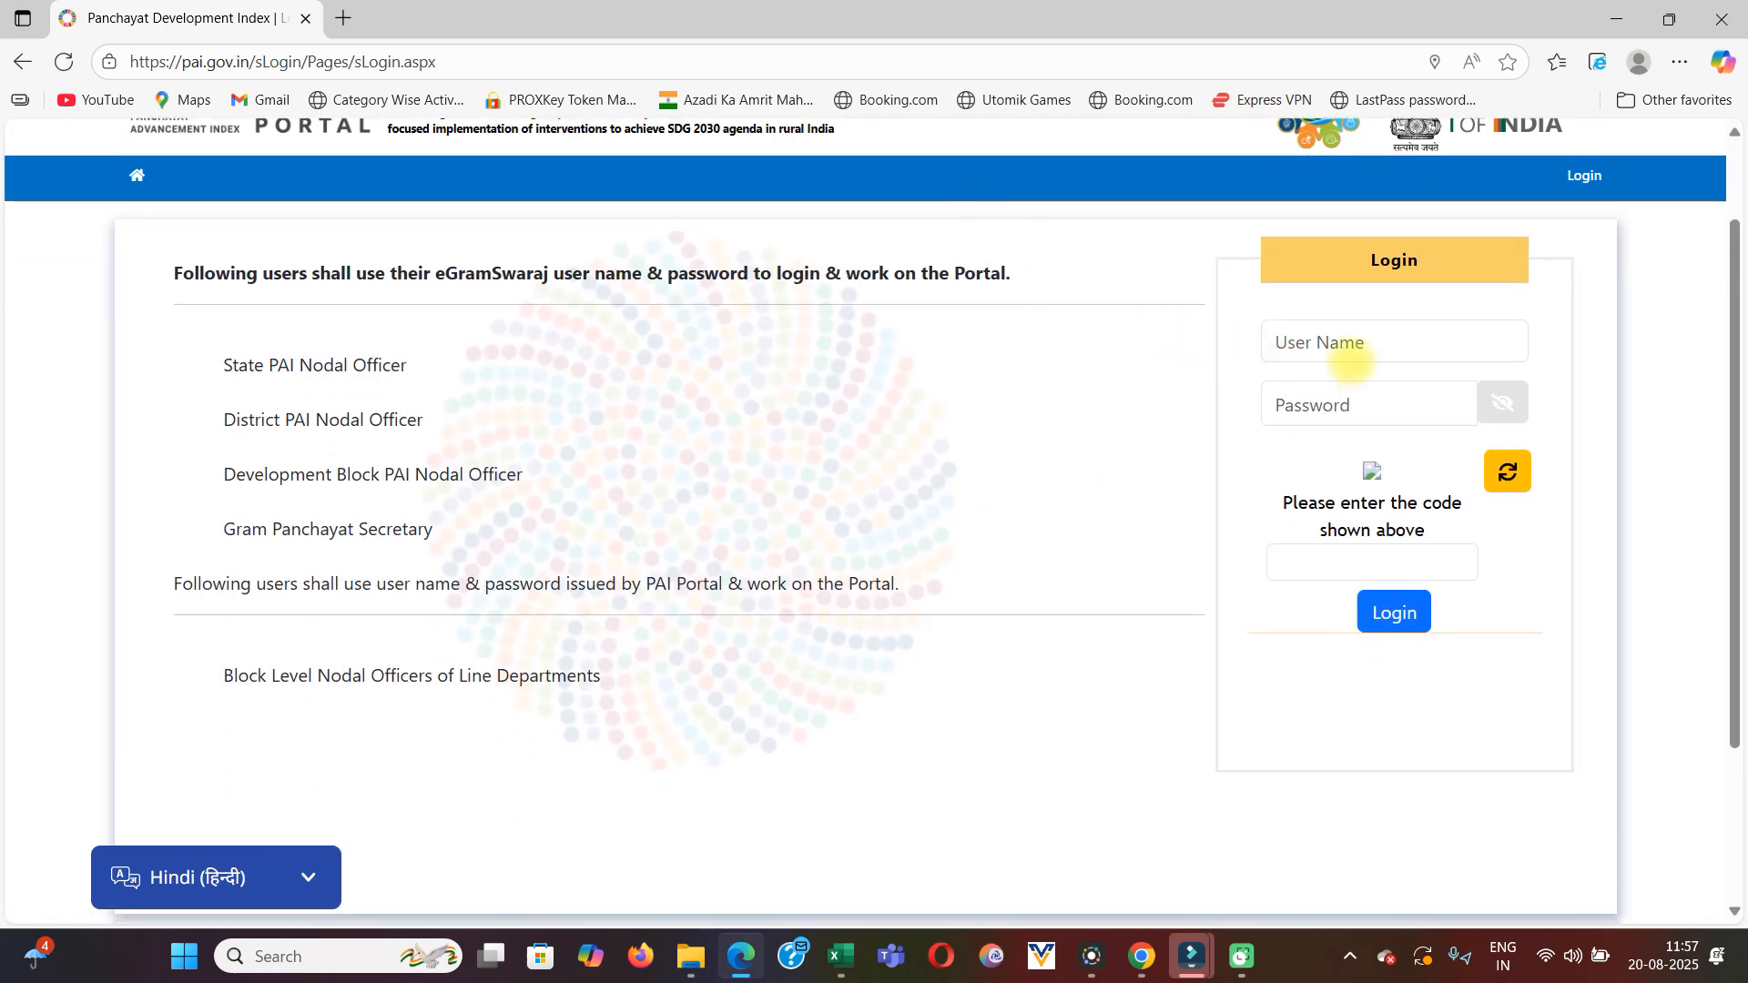
{"action": "left_click", "coordinate": [1298, 345]}
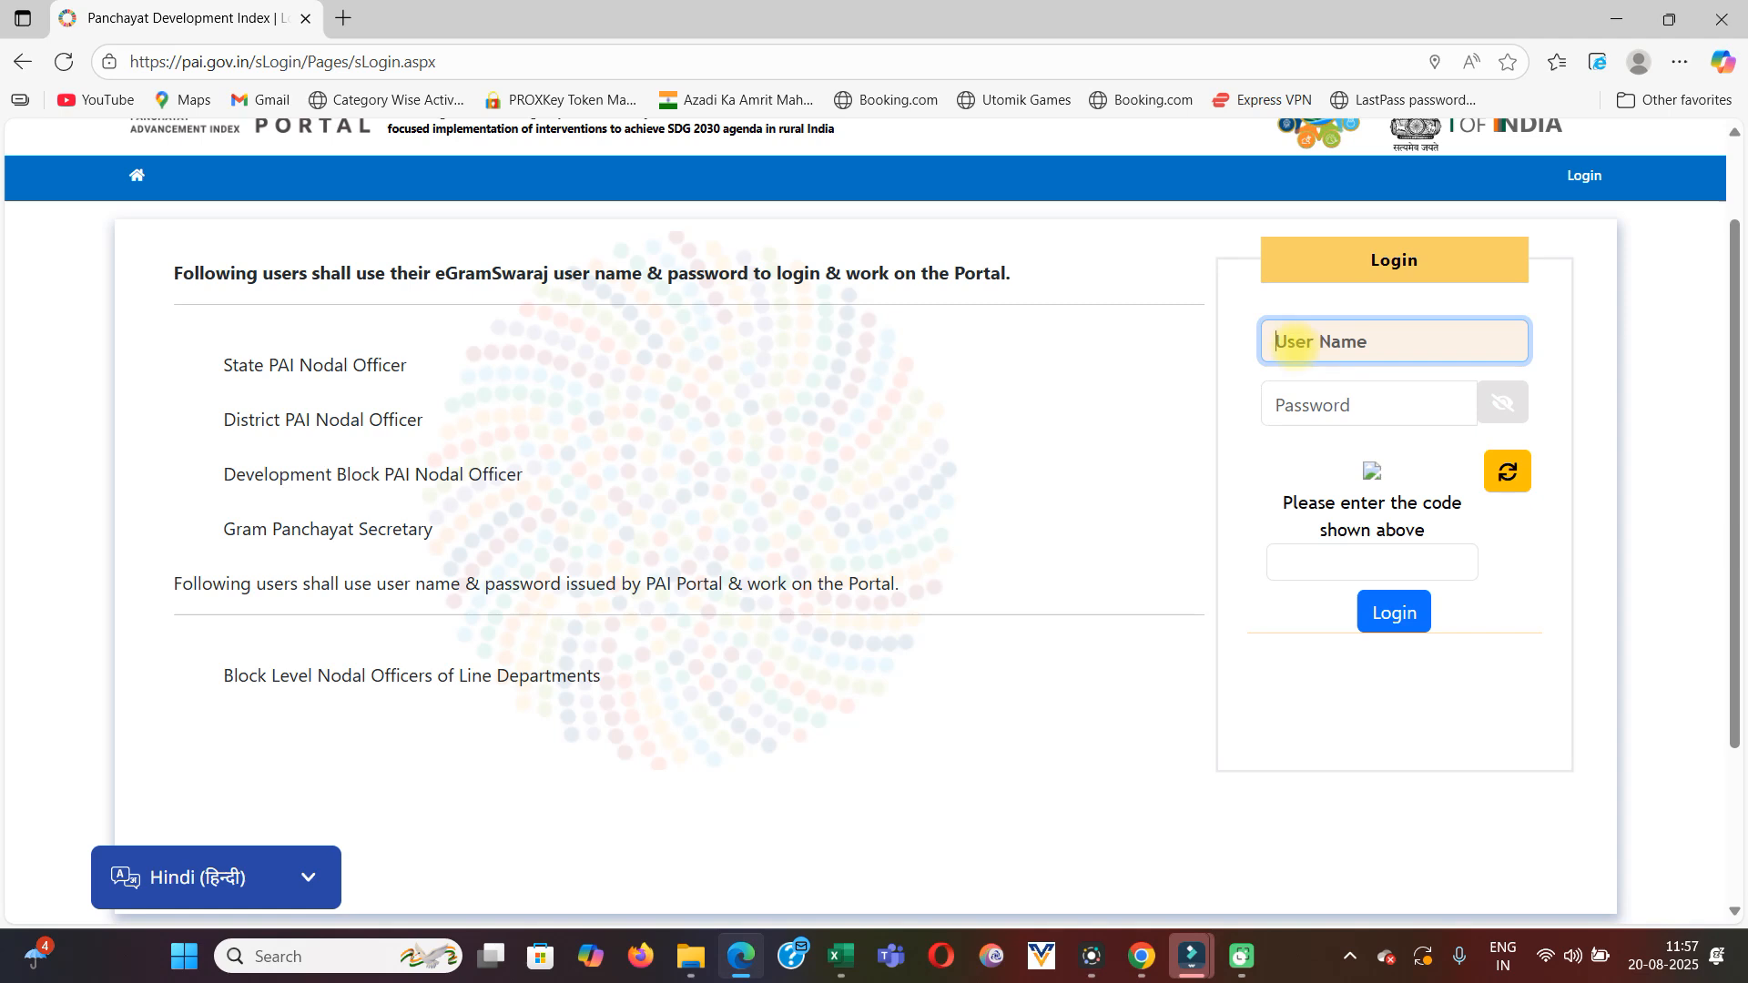
{"action": "left_click", "coordinate": [1339, 403]}
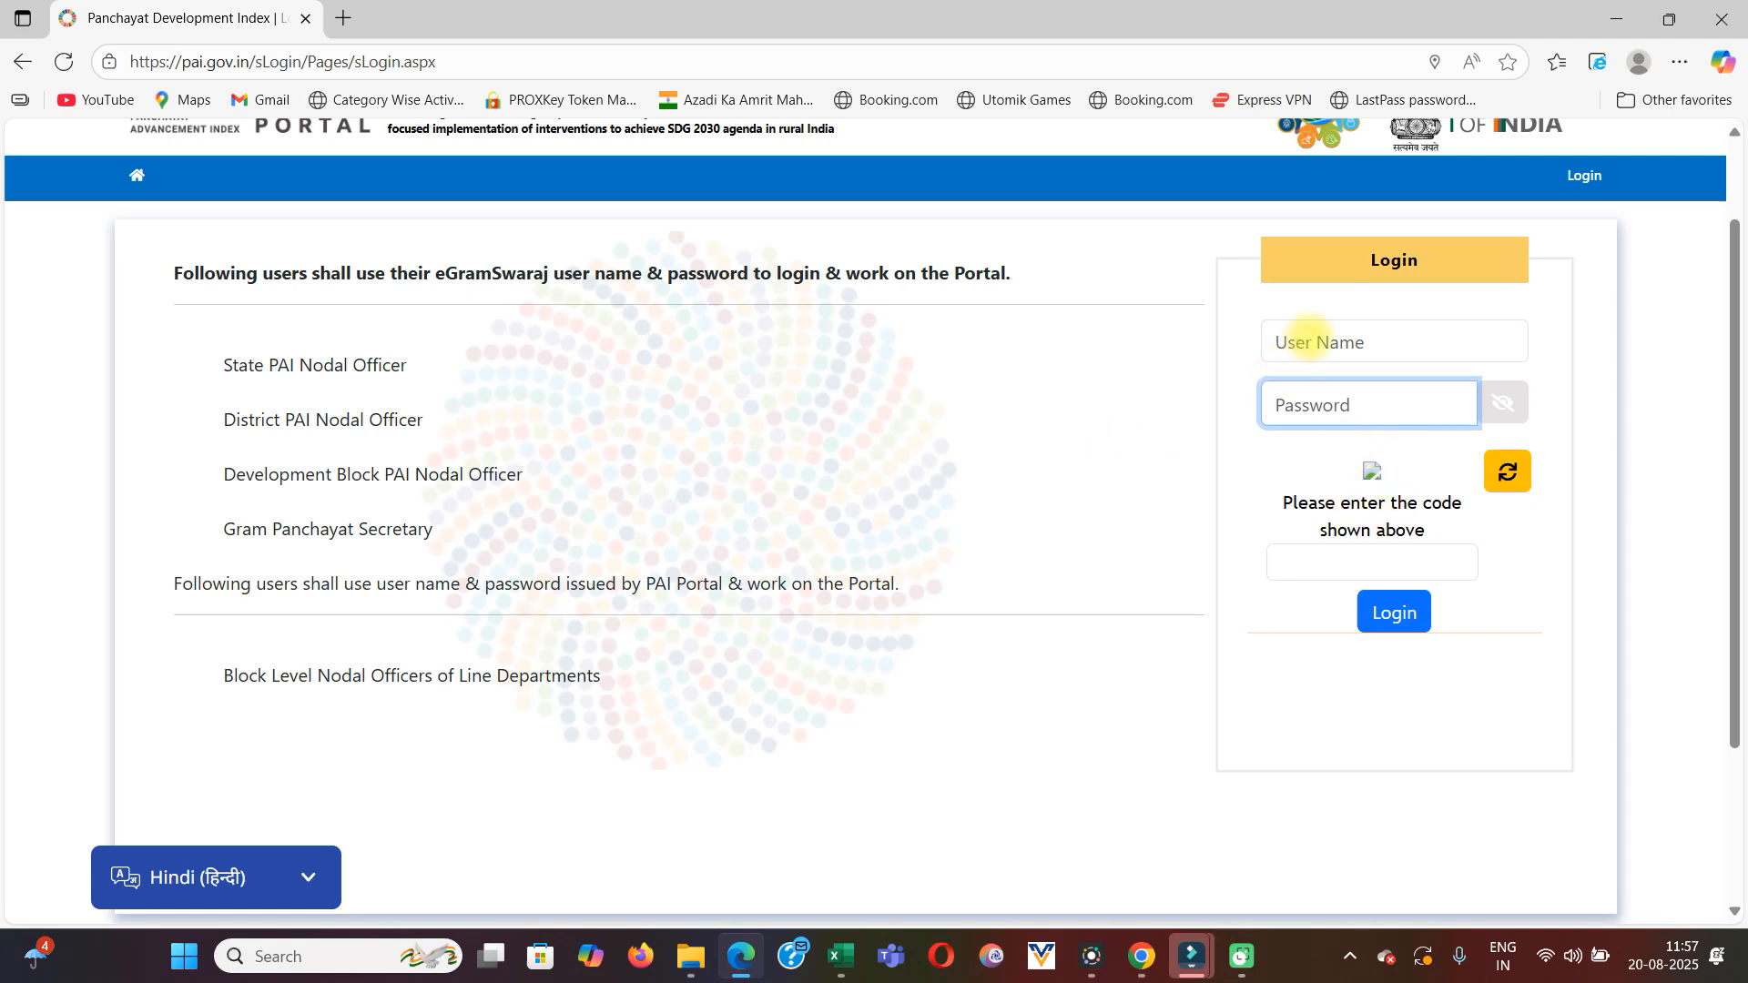
{"action": "left_click", "coordinate": [1300, 340]}
{"action": "left_click", "coordinate": [1313, 392]}
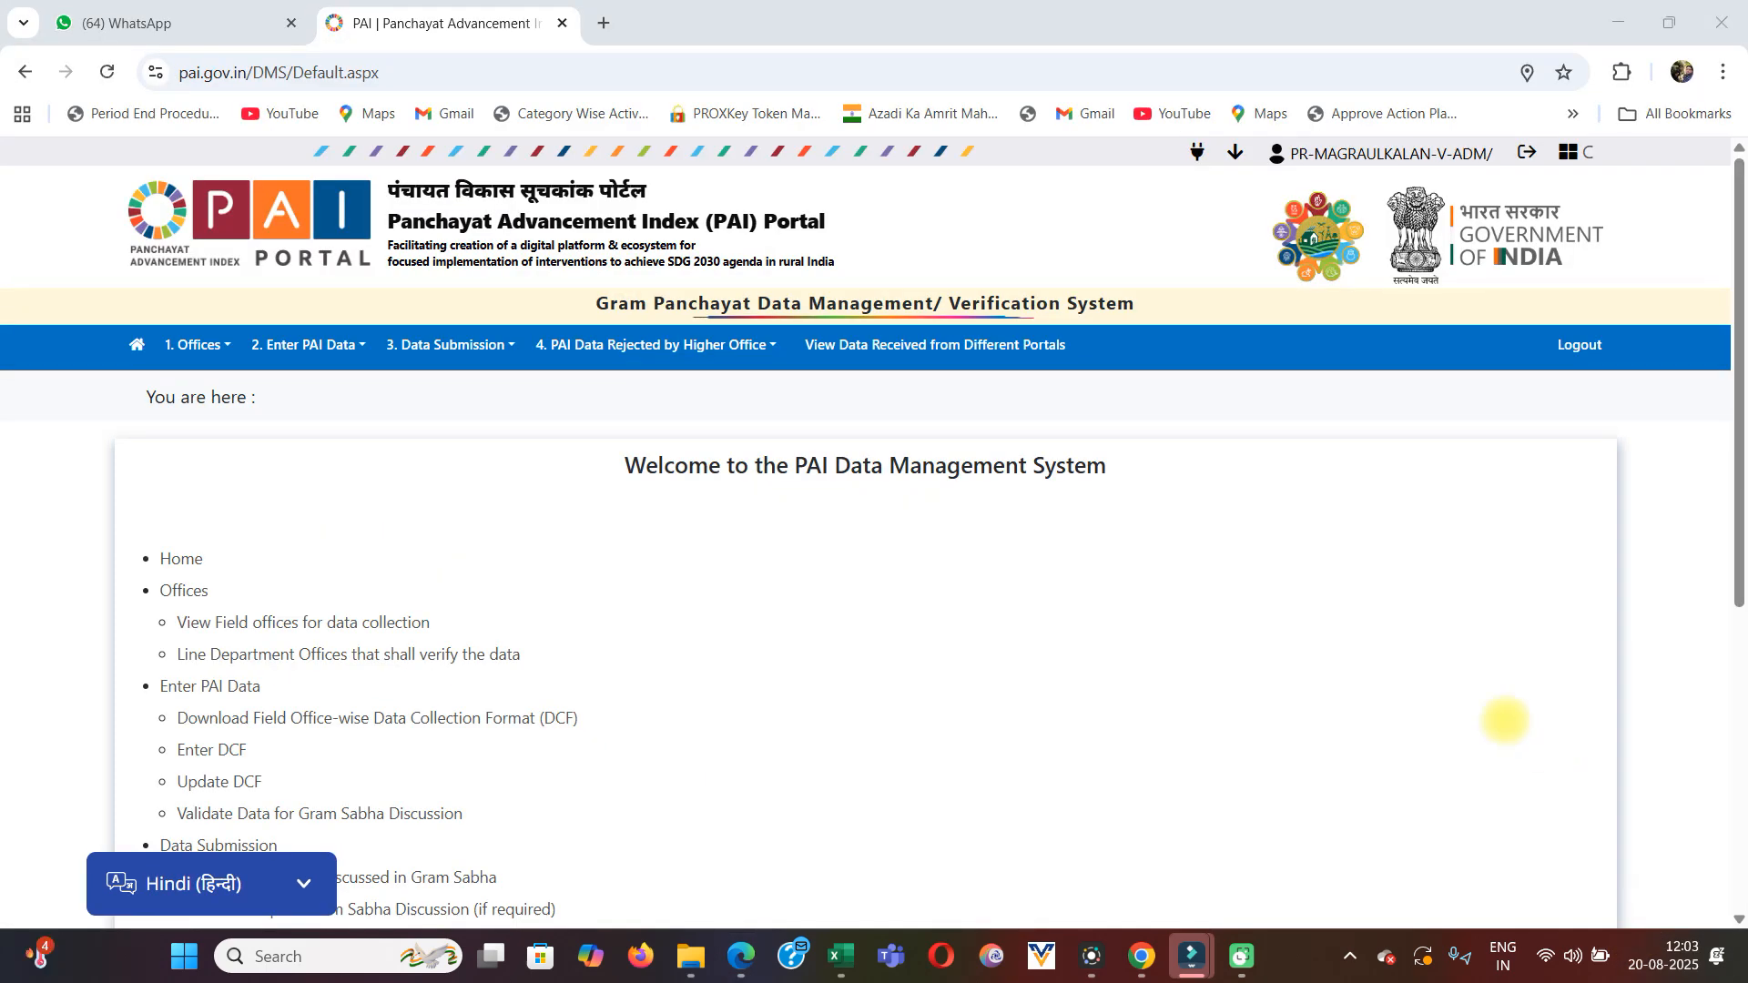
List the field office-wise Data Collection Formats (DCF) for Uttar Pradesh for financial year 2023-2024
{"action": "left_click", "coordinate": [292, 344]}
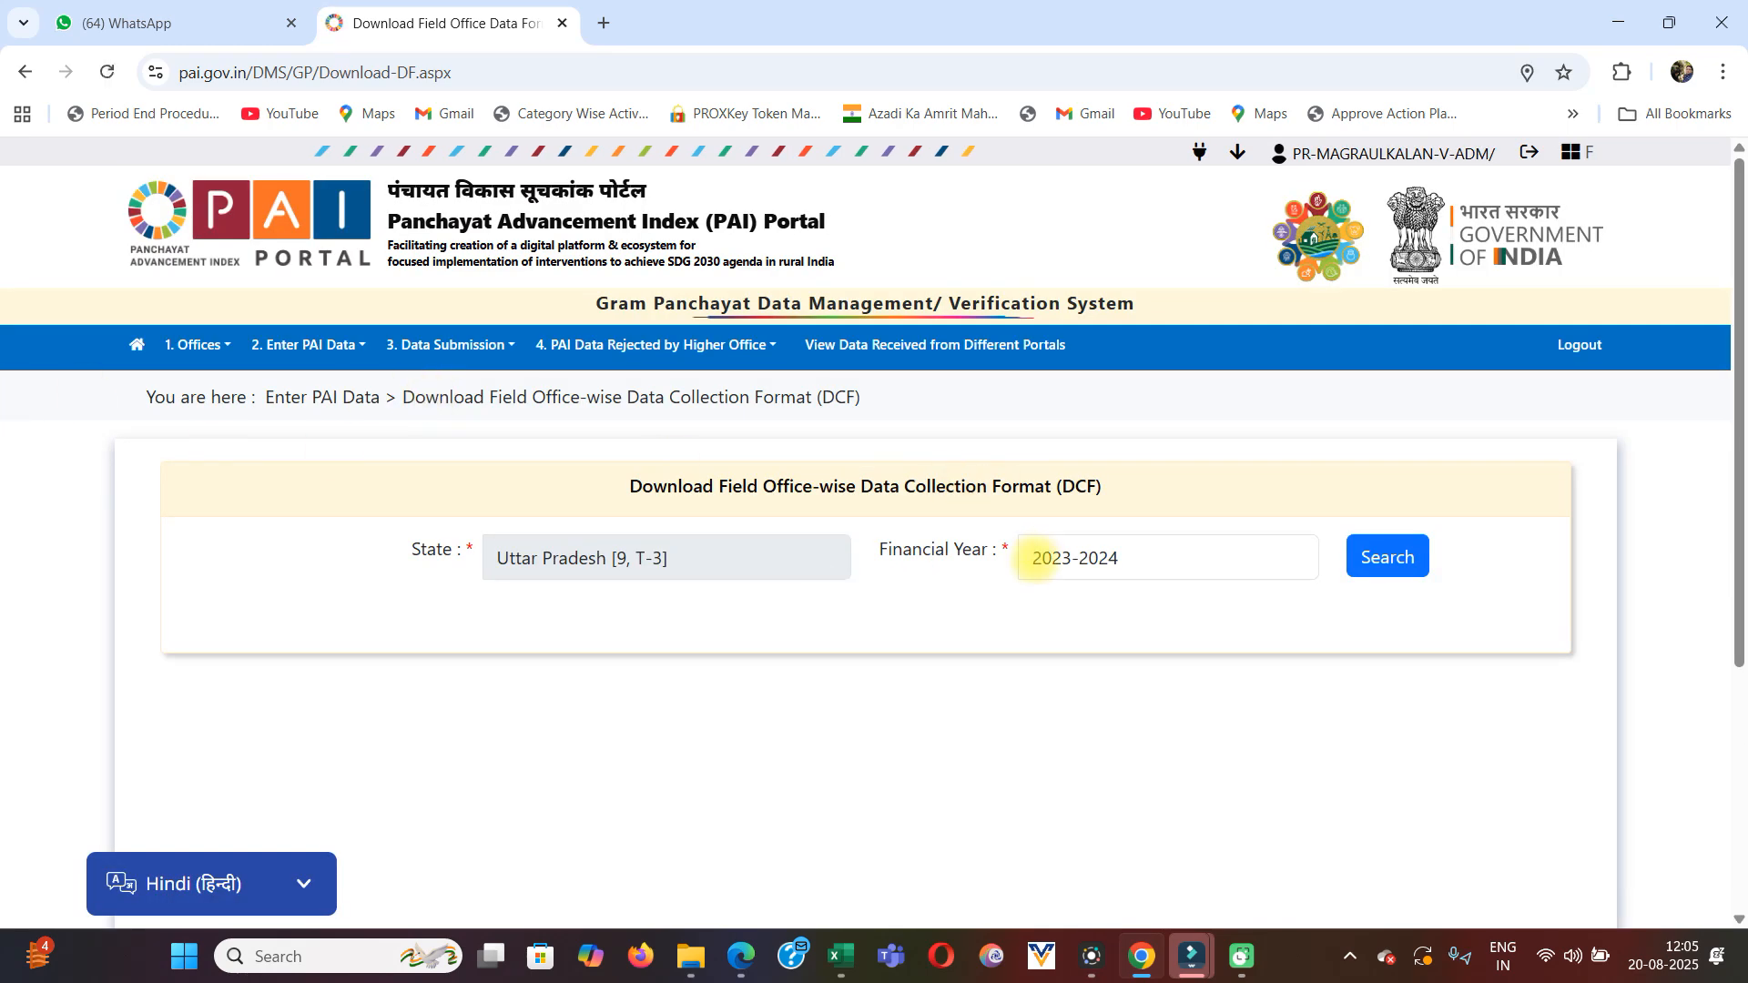
{"action": "left_click", "coordinate": [1372, 564]}
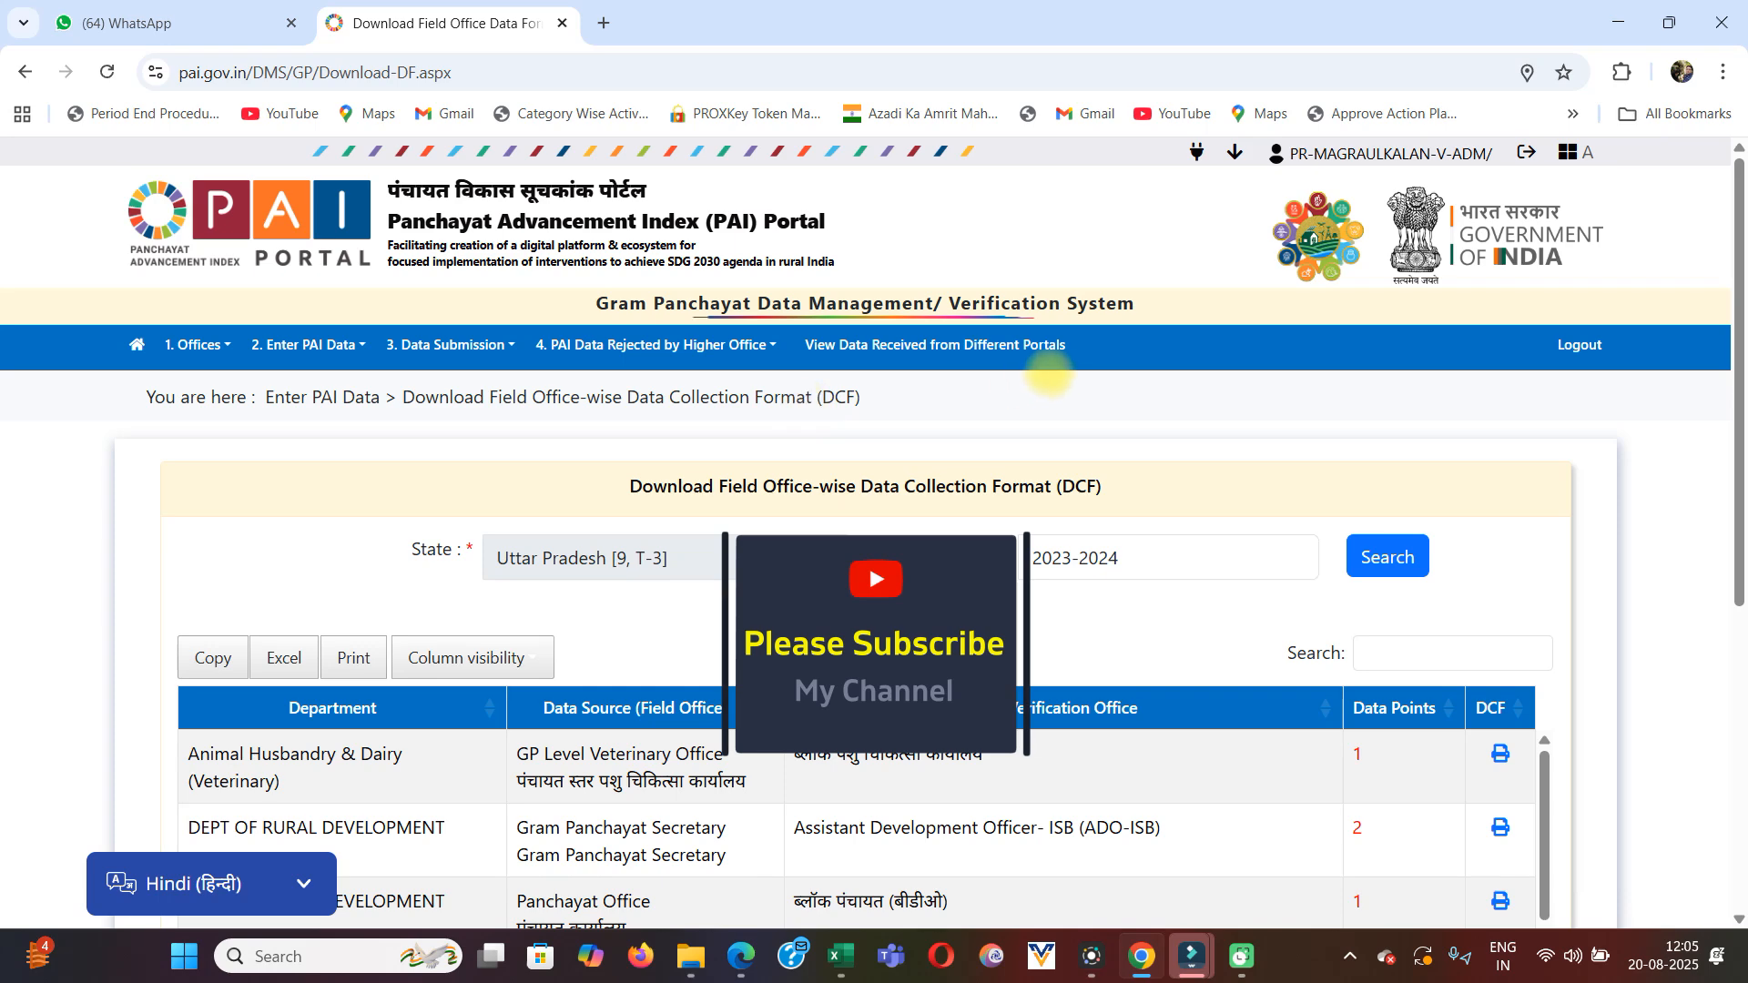
Review the departments, data source field offices, verification offices and data points in the DCF list
{"action": "scroll", "coordinate": [1250, 443], "scroll_direction": "down", "scroll_amount": 1}
{"action": "scroll", "coordinate": [1250, 443], "scroll_direction": "down", "scroll_amount": 5}
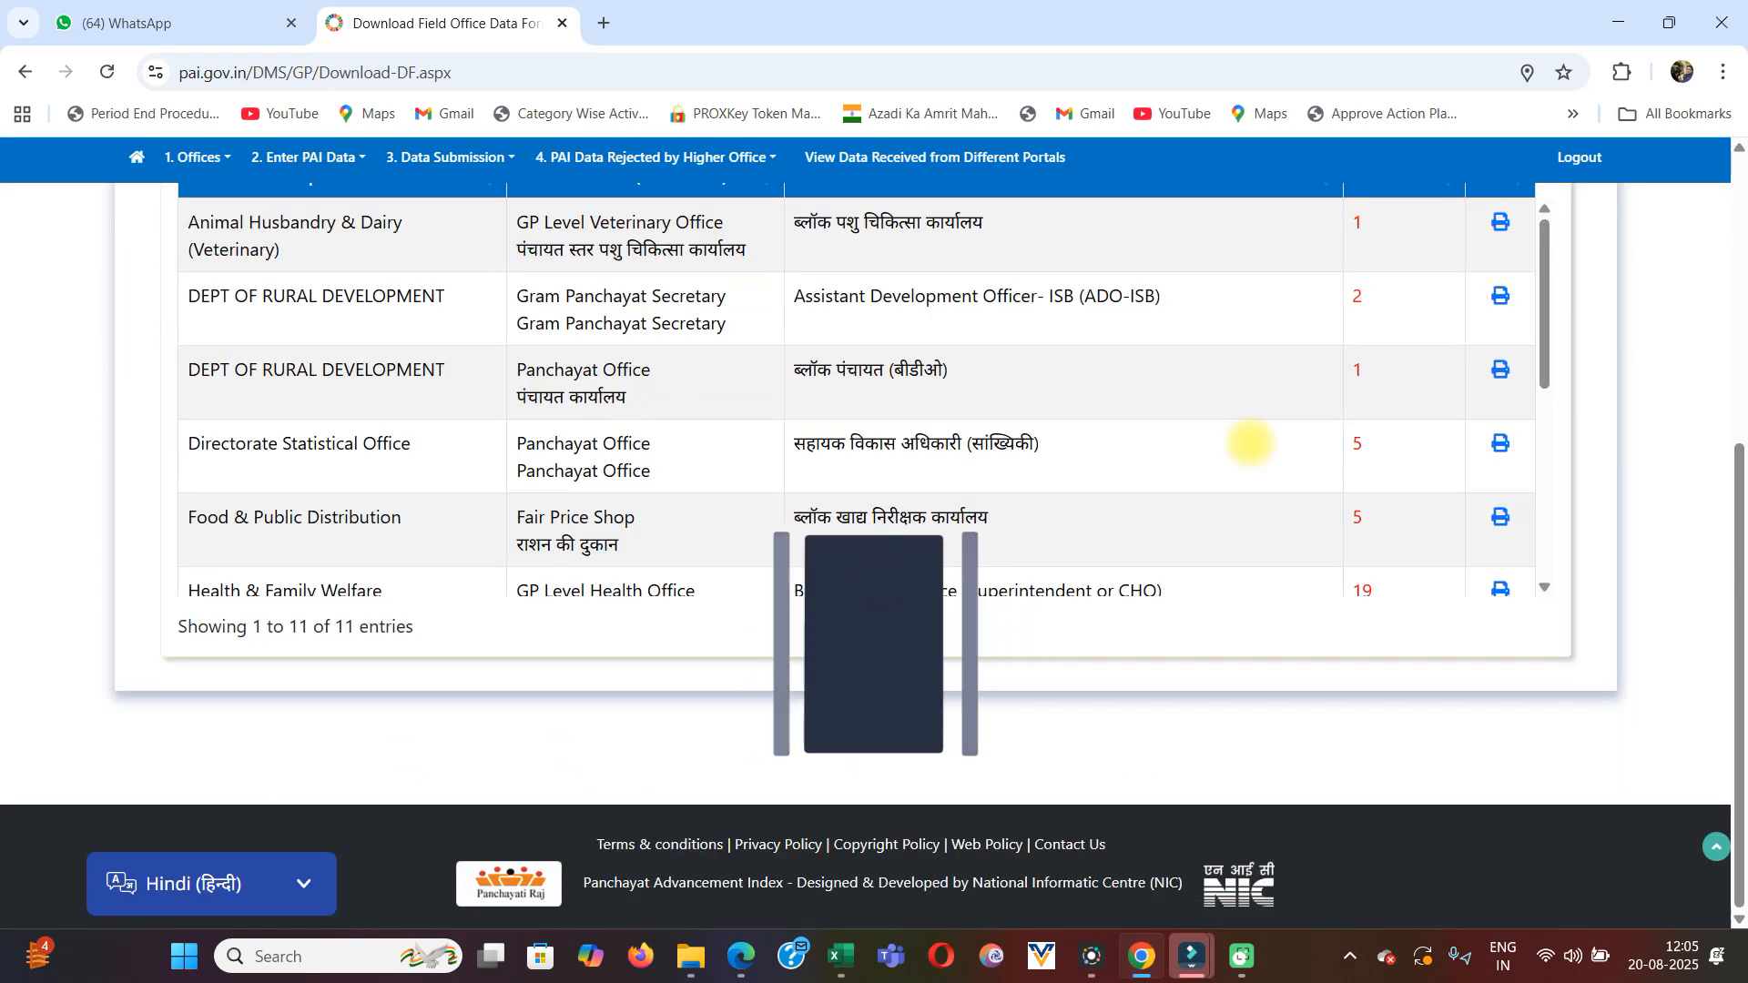
{"action": "scroll", "coordinate": [1249, 443], "scroll_direction": "up", "scroll_amount": 4}
{"action": "scroll", "coordinate": [1228, 386], "scroll_direction": "down", "scroll_amount": 1}
{"action": "scroll", "coordinate": [1228, 387], "scroll_direction": "down", "scroll_amount": 3}
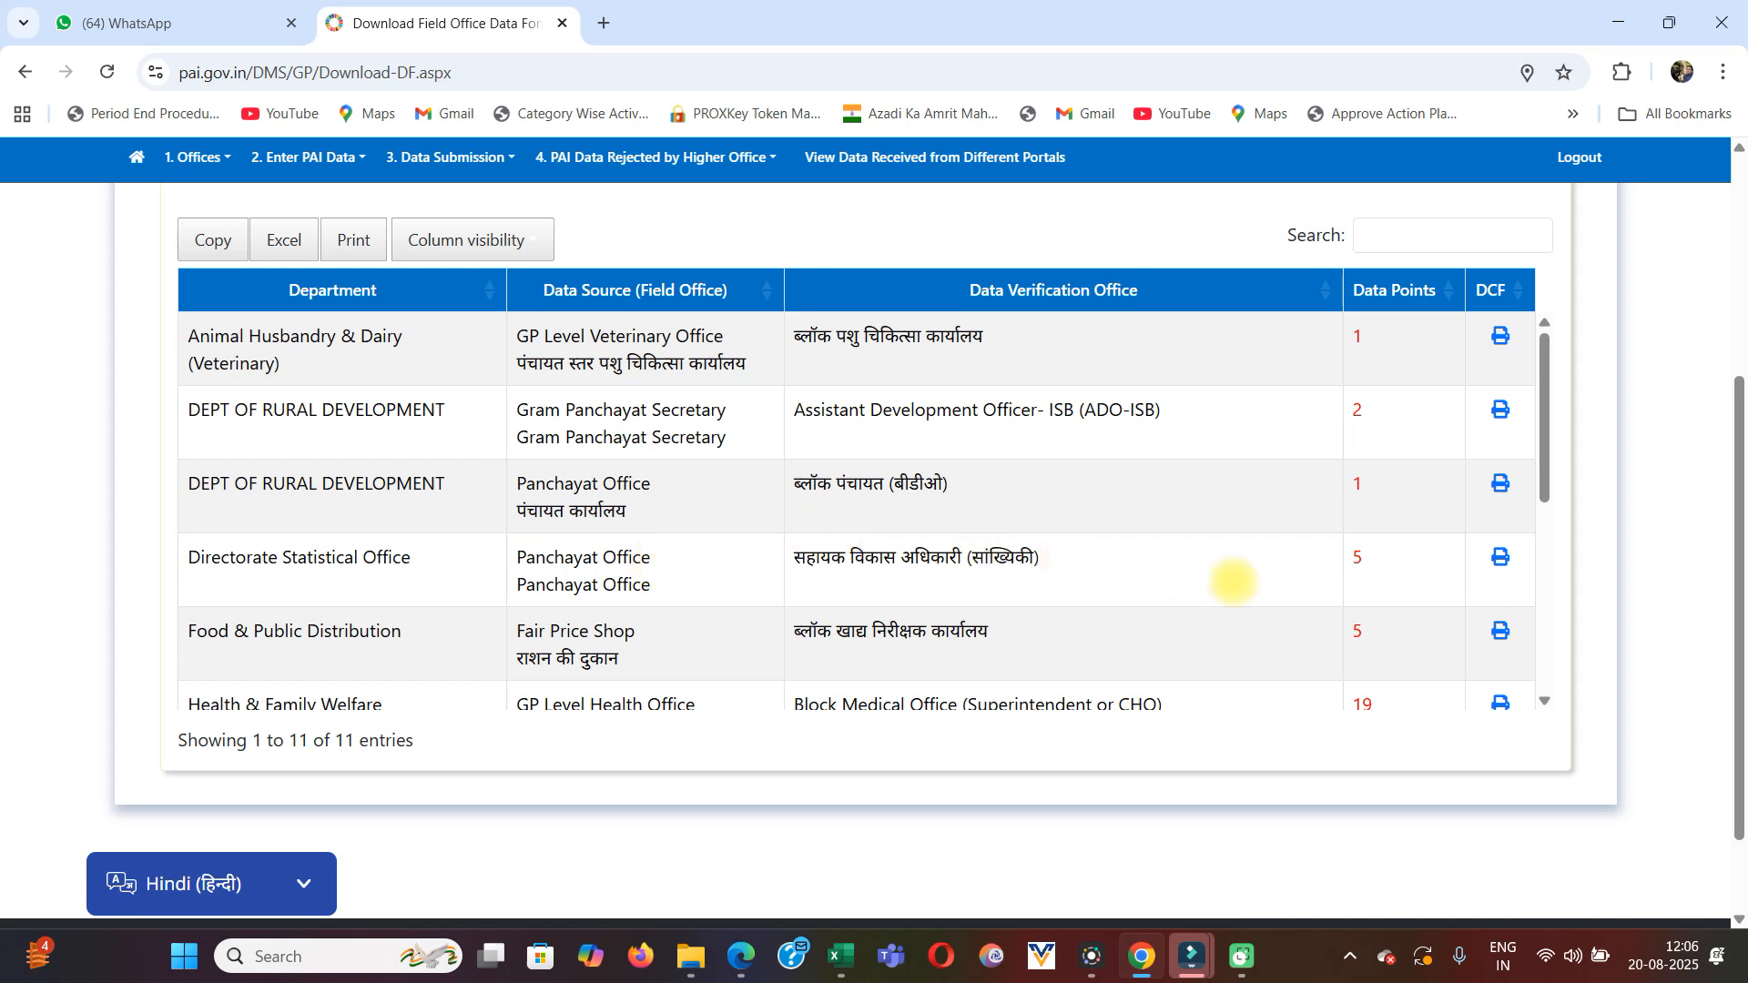
{"action": "scroll", "coordinate": [1233, 558], "scroll_direction": "down", "scroll_amount": 1}
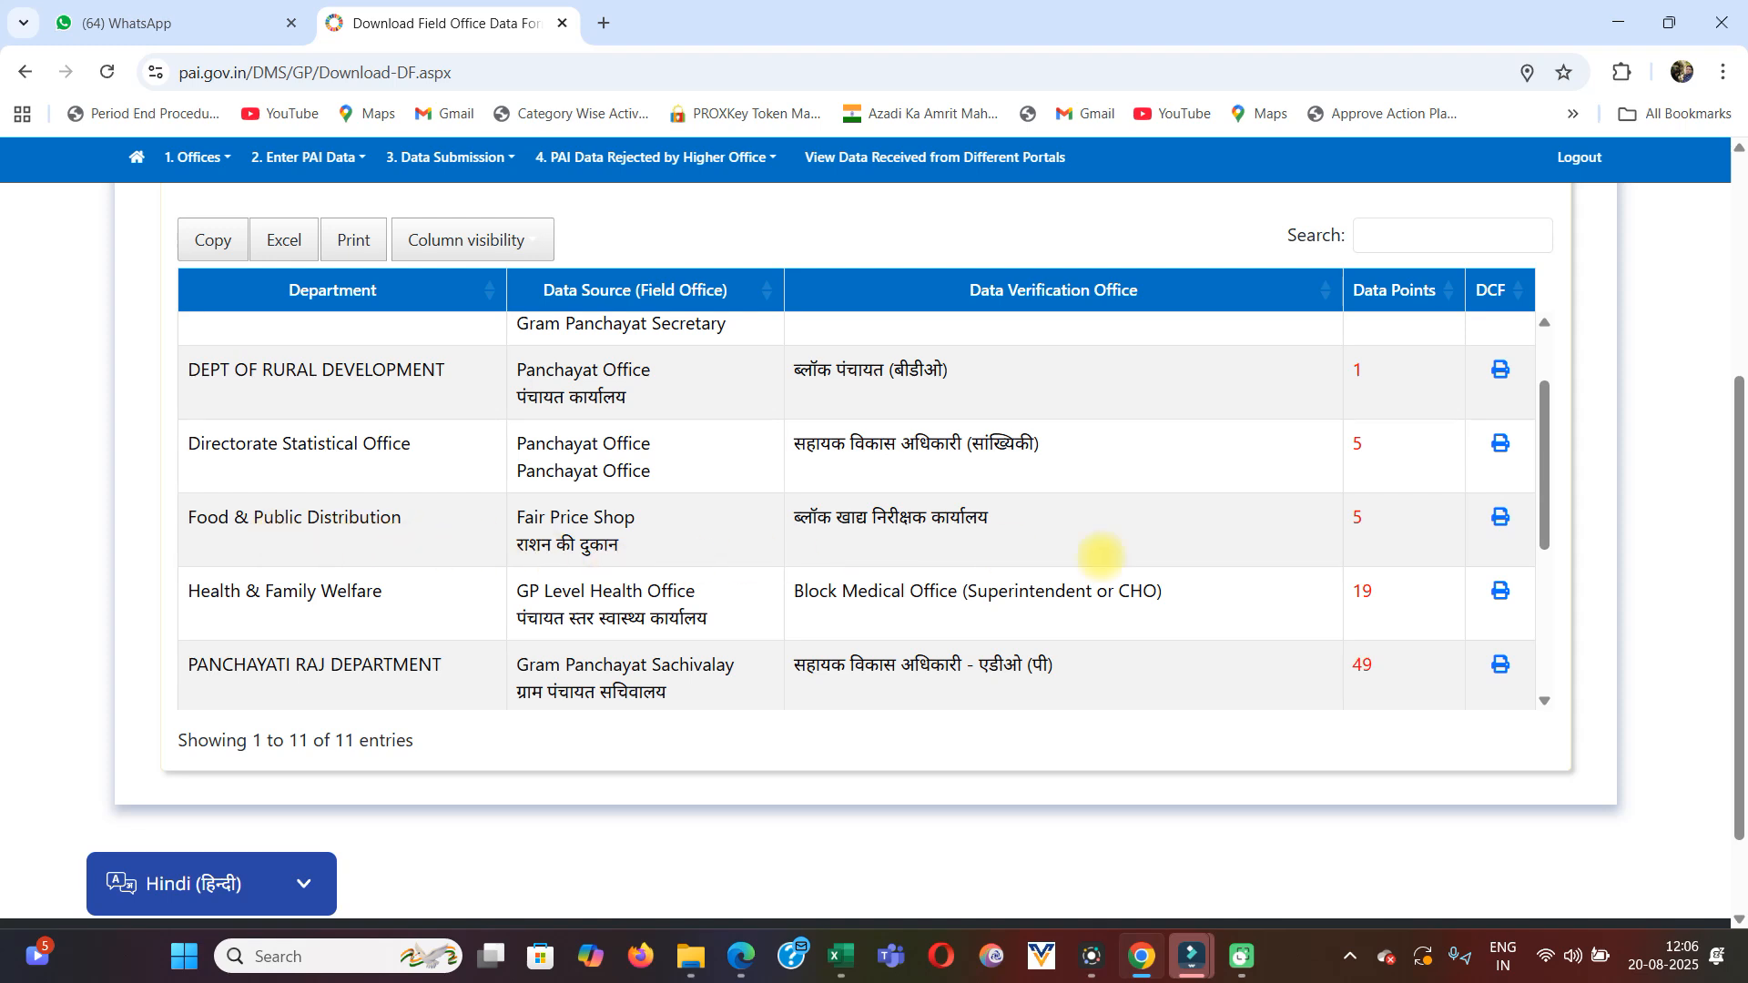
{"action": "scroll", "coordinate": [956, 546], "scroll_direction": "down", "scroll_amount": 1}
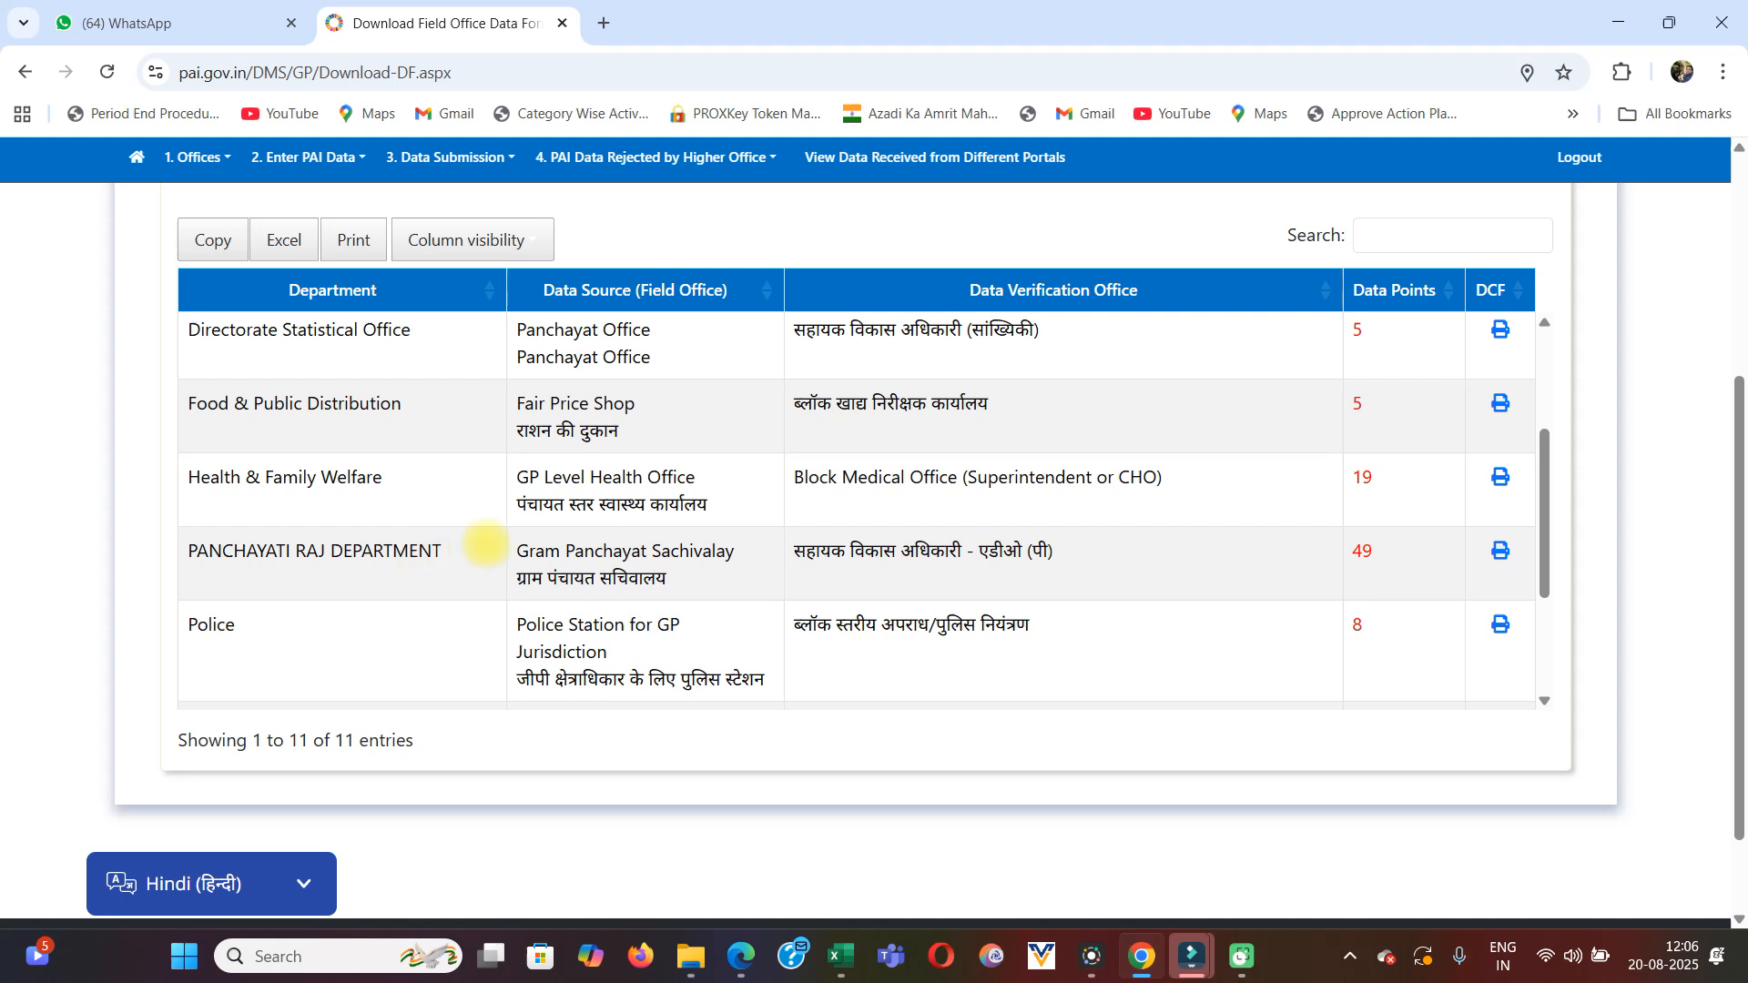
{"action": "scroll", "coordinate": [911, 501], "scroll_direction": "down", "scroll_amount": 1}
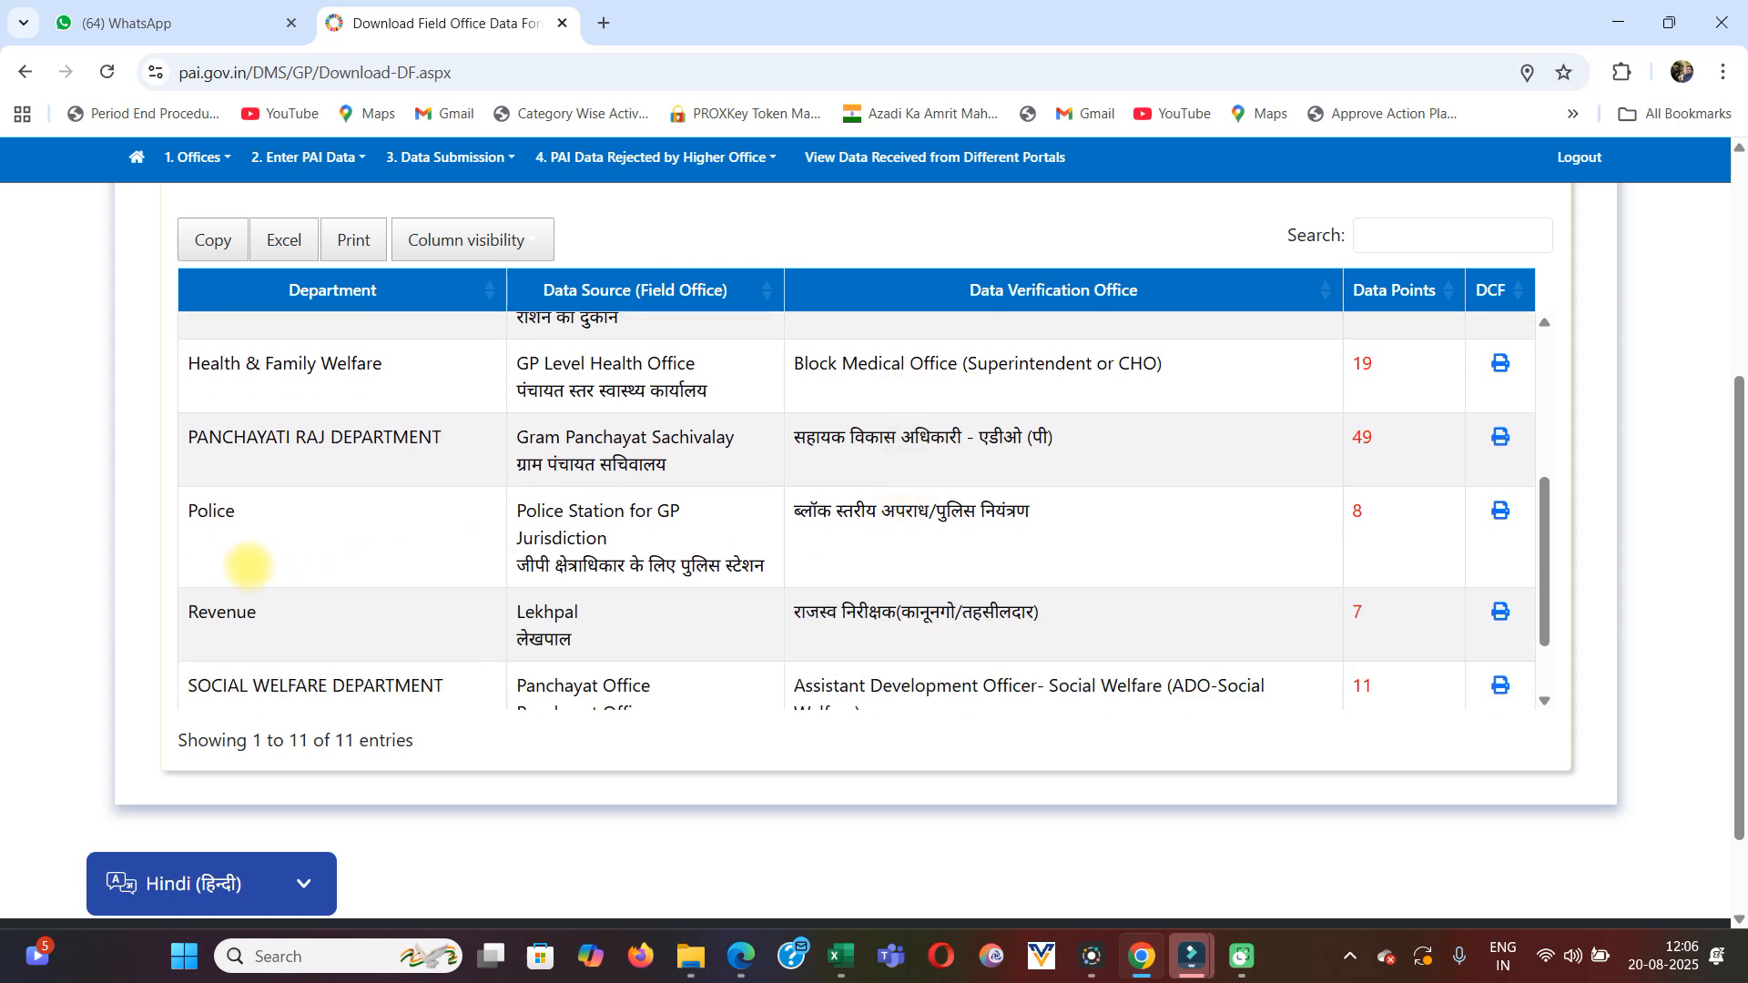
{"action": "scroll", "coordinate": [623, 596], "scroll_direction": "down", "scroll_amount": 1}
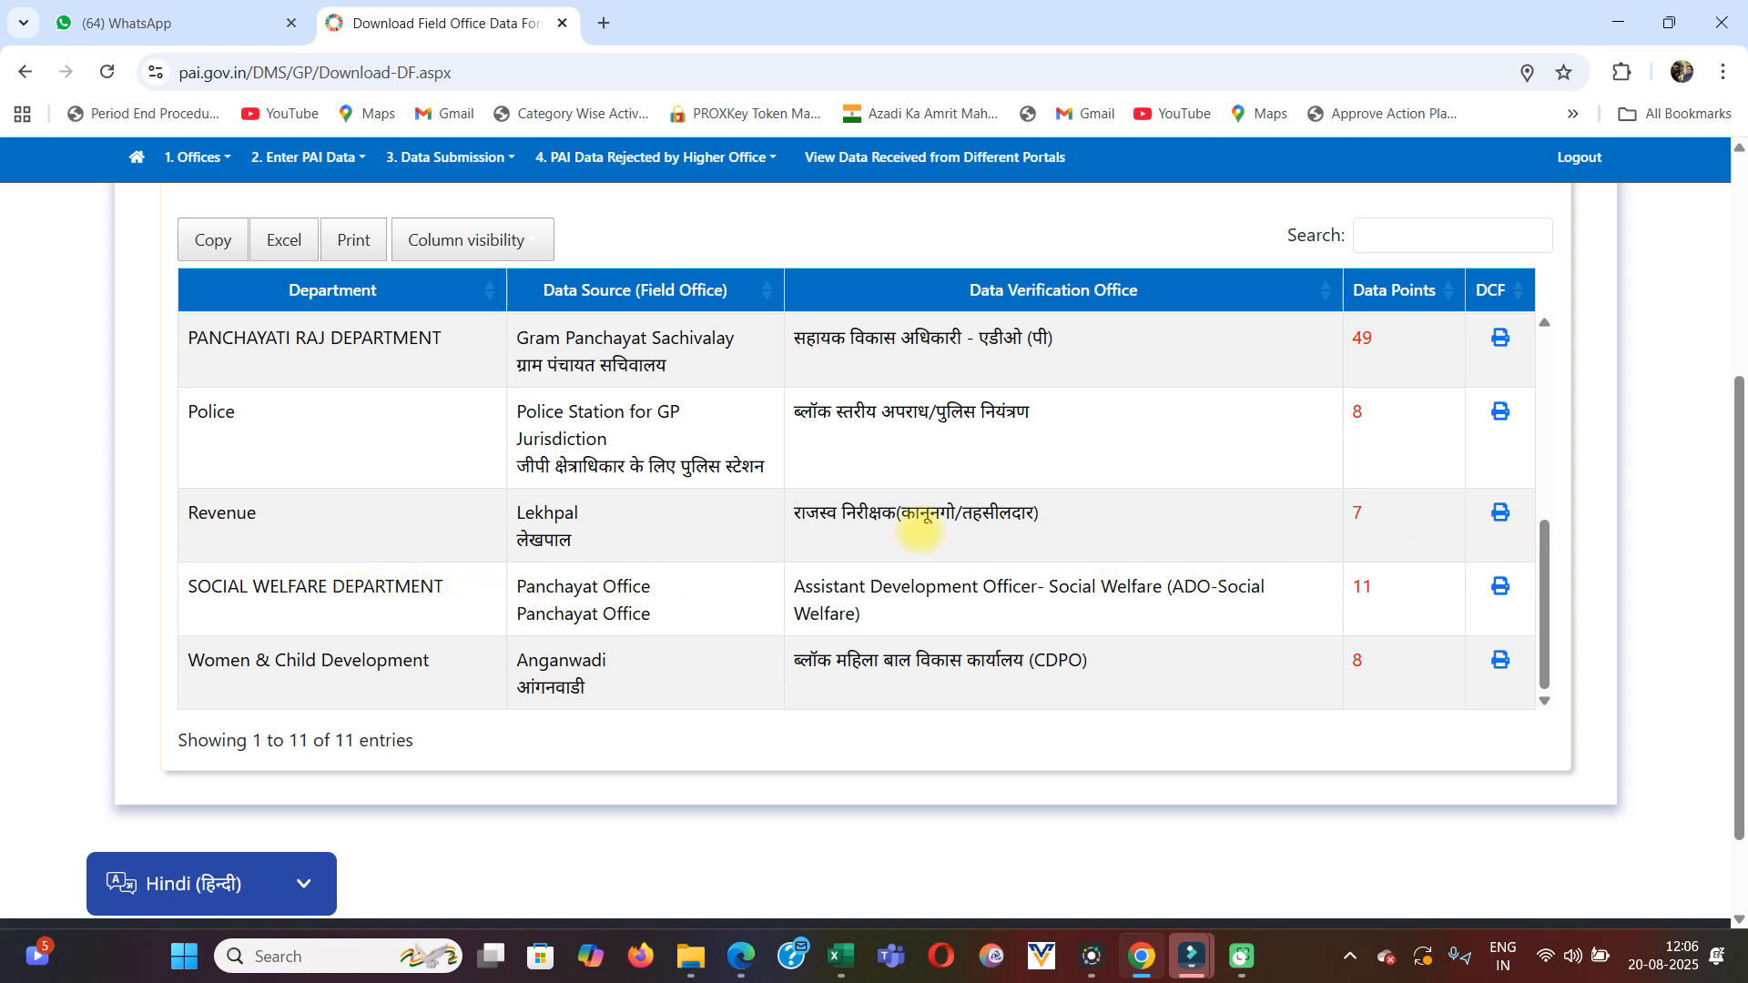
{"action": "scroll", "coordinate": [919, 531], "scroll_direction": "down", "scroll_amount": 1}
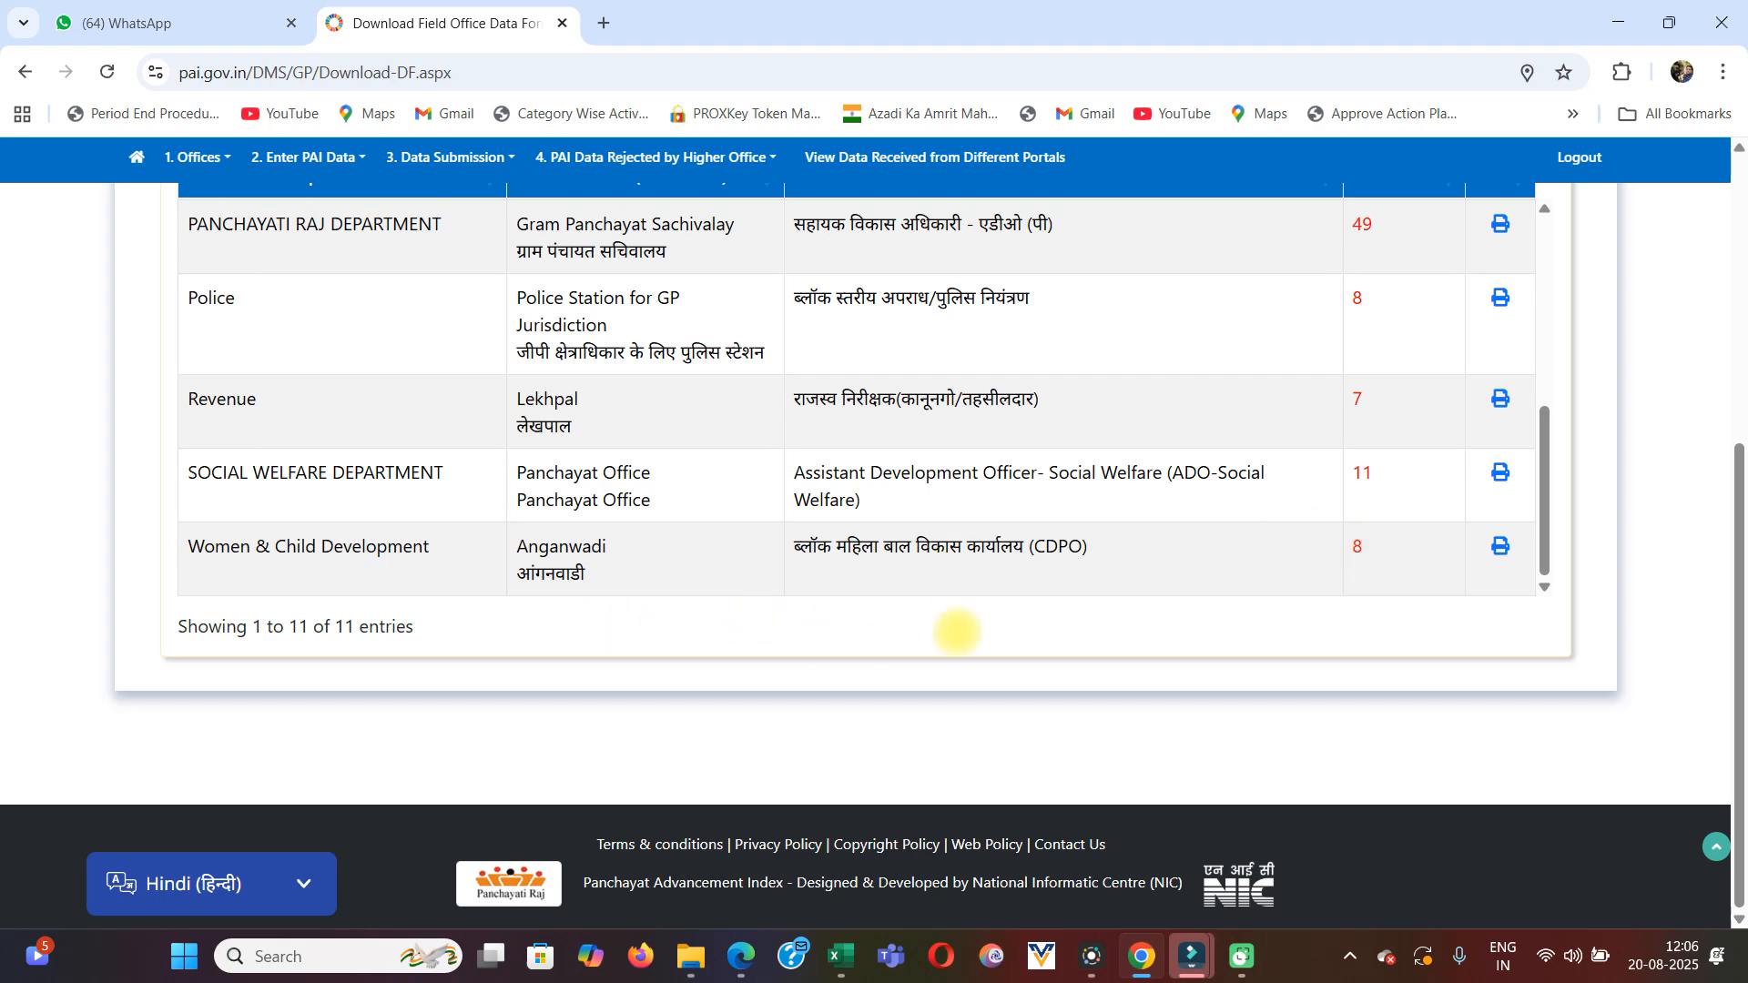
{"action": "scroll", "coordinate": [1270, 548], "scroll_direction": "up", "scroll_amount": 4}
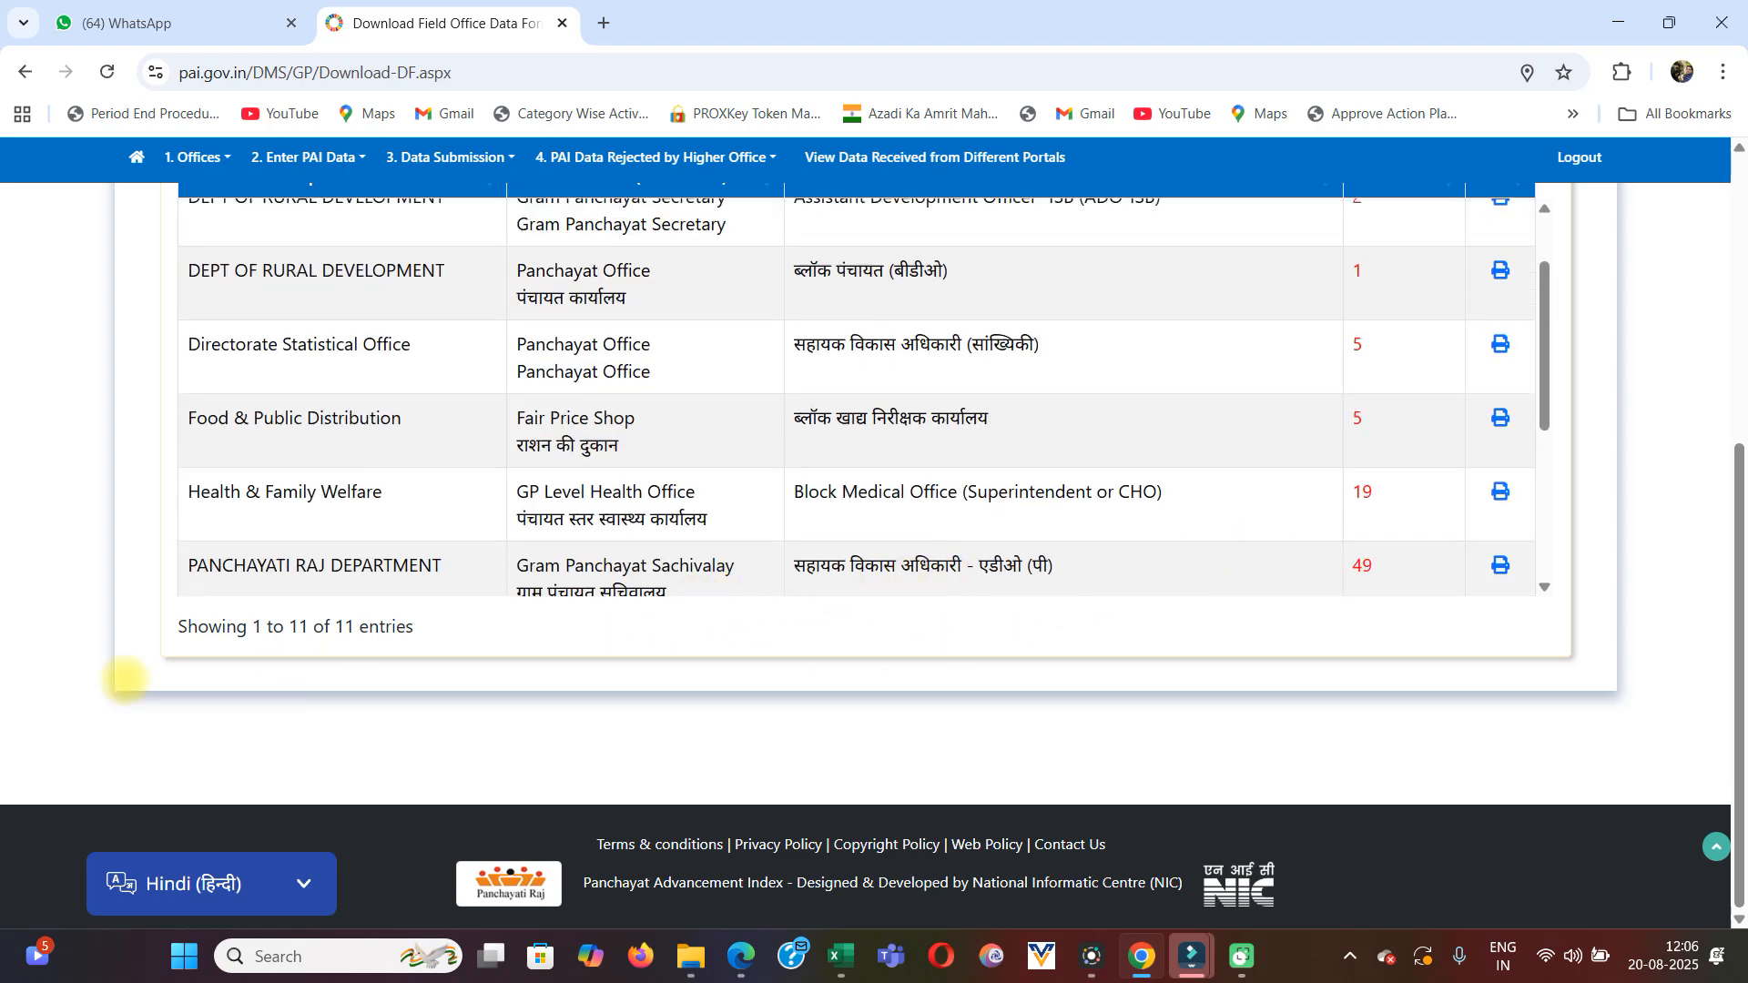
{"action": "scroll", "coordinate": [910, 516], "scroll_direction": "up", "scroll_amount": 5}
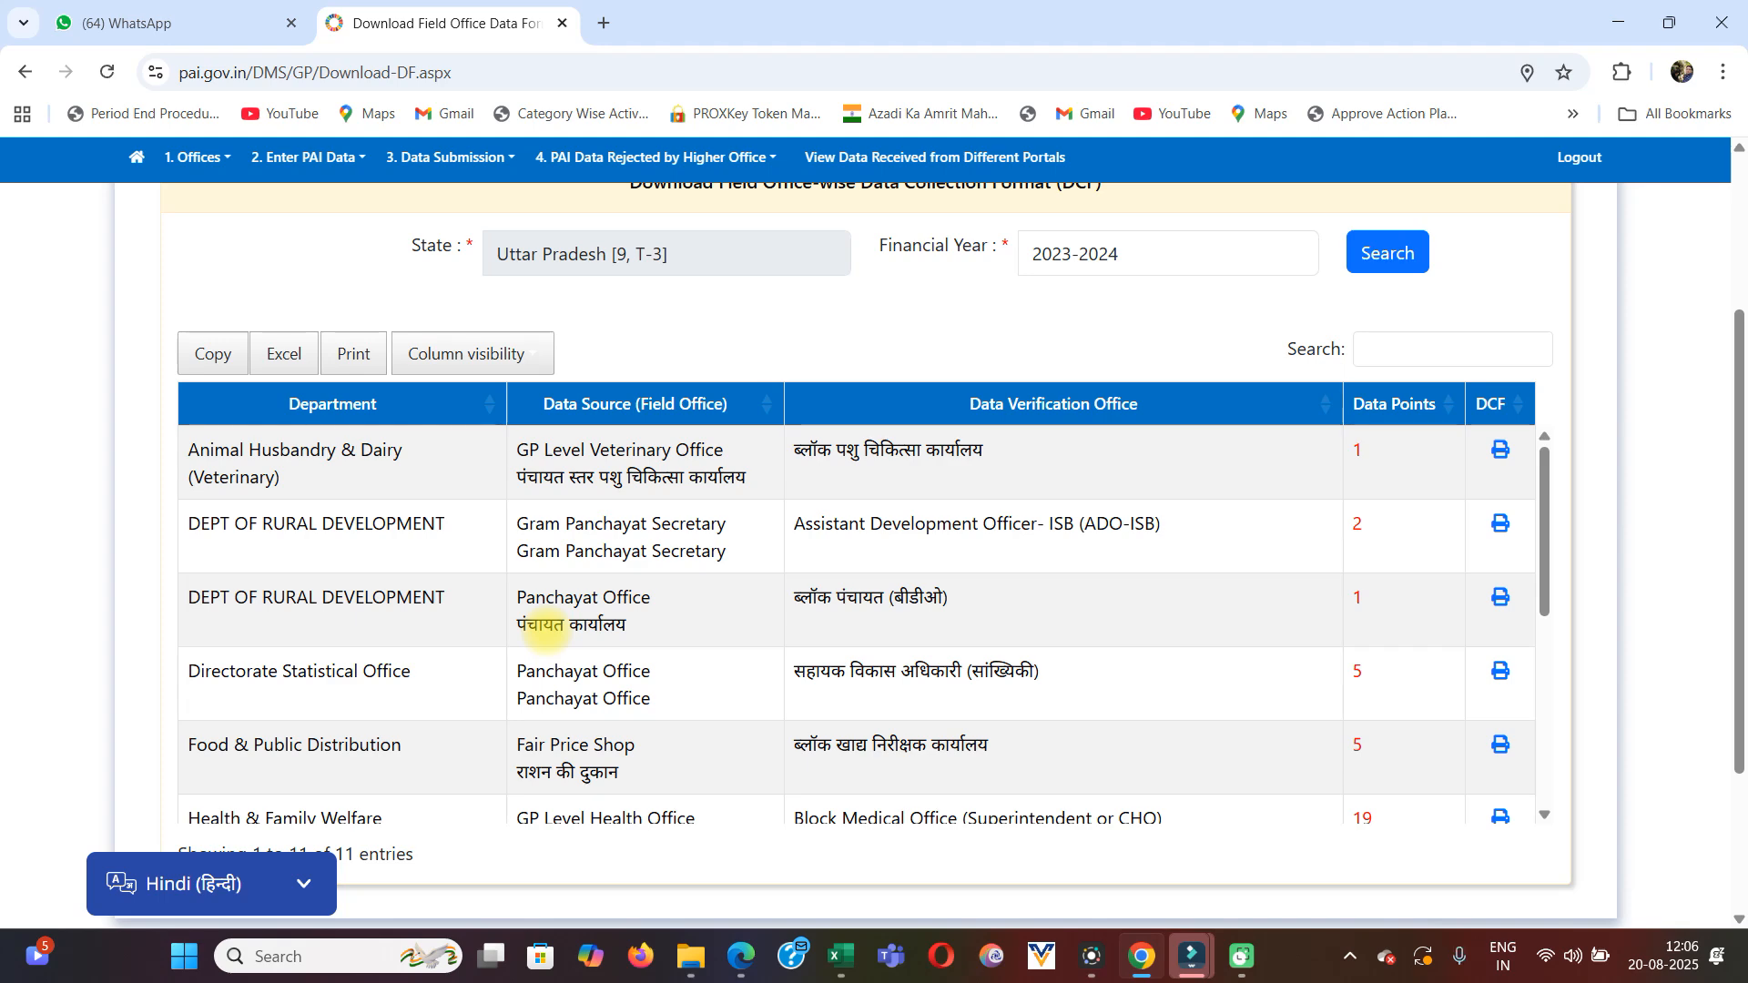
{"action": "scroll", "coordinate": [1374, 537], "scroll_direction": "down", "scroll_amount": 5}
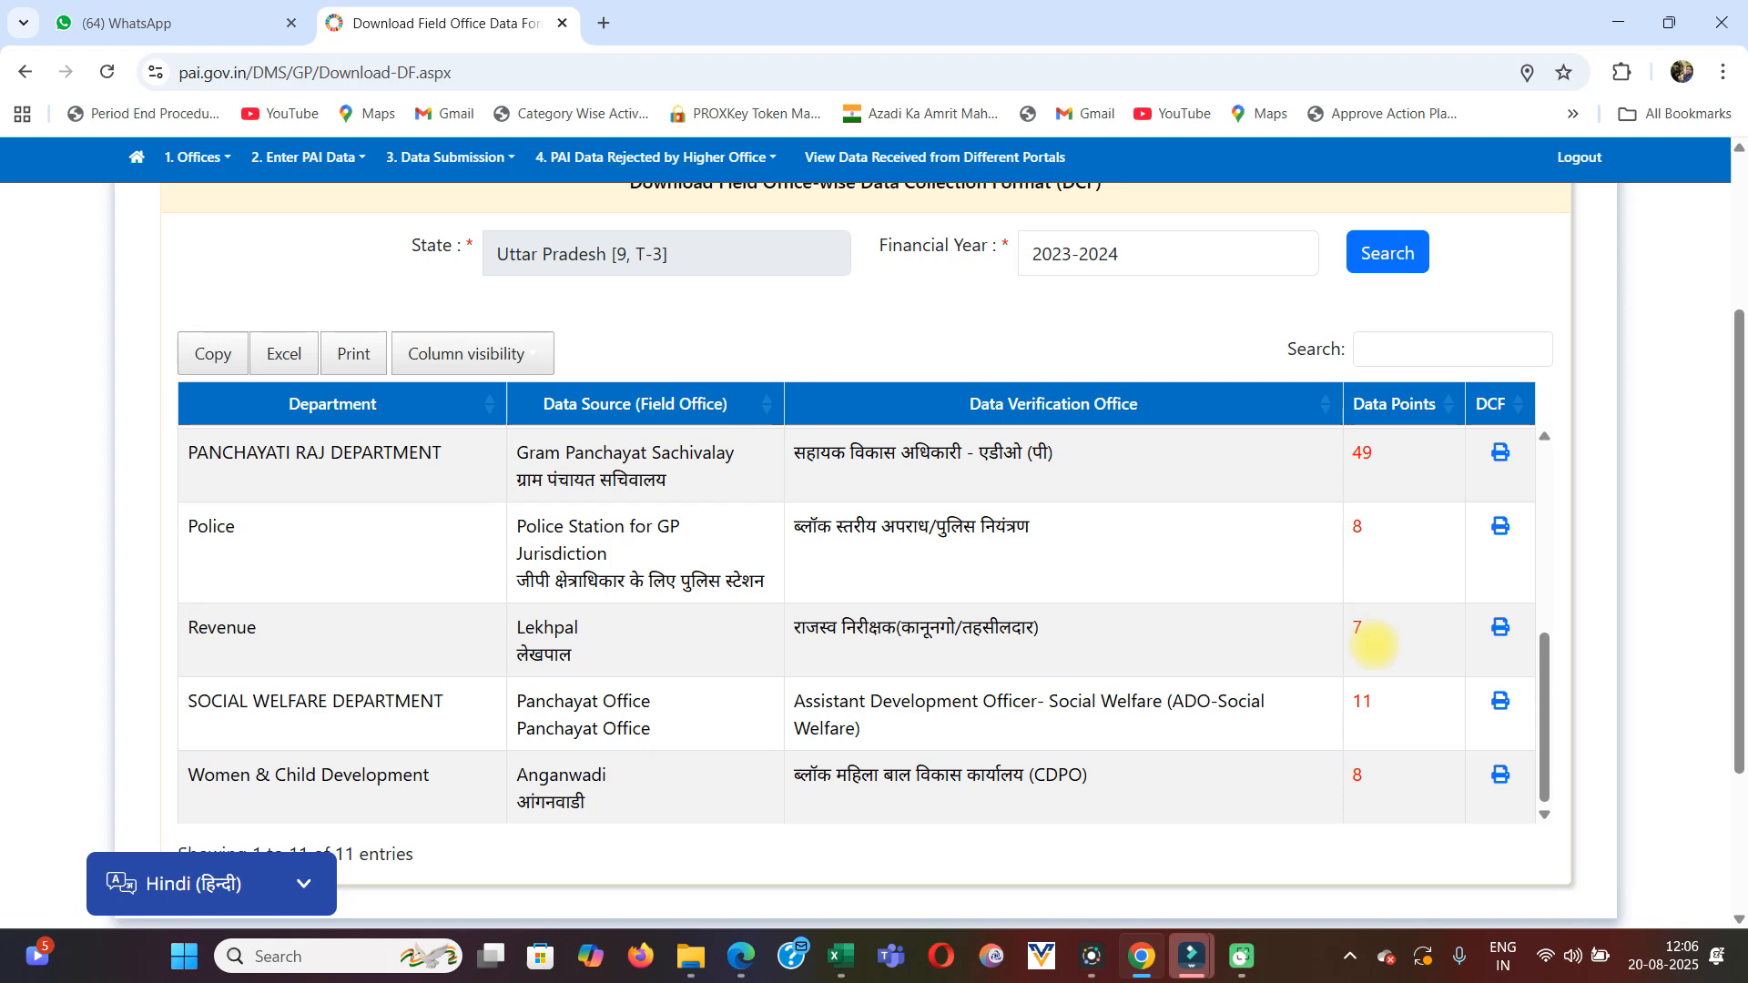
{"action": "scroll", "coordinate": [1265, 697], "scroll_direction": "up", "scroll_amount": 8}
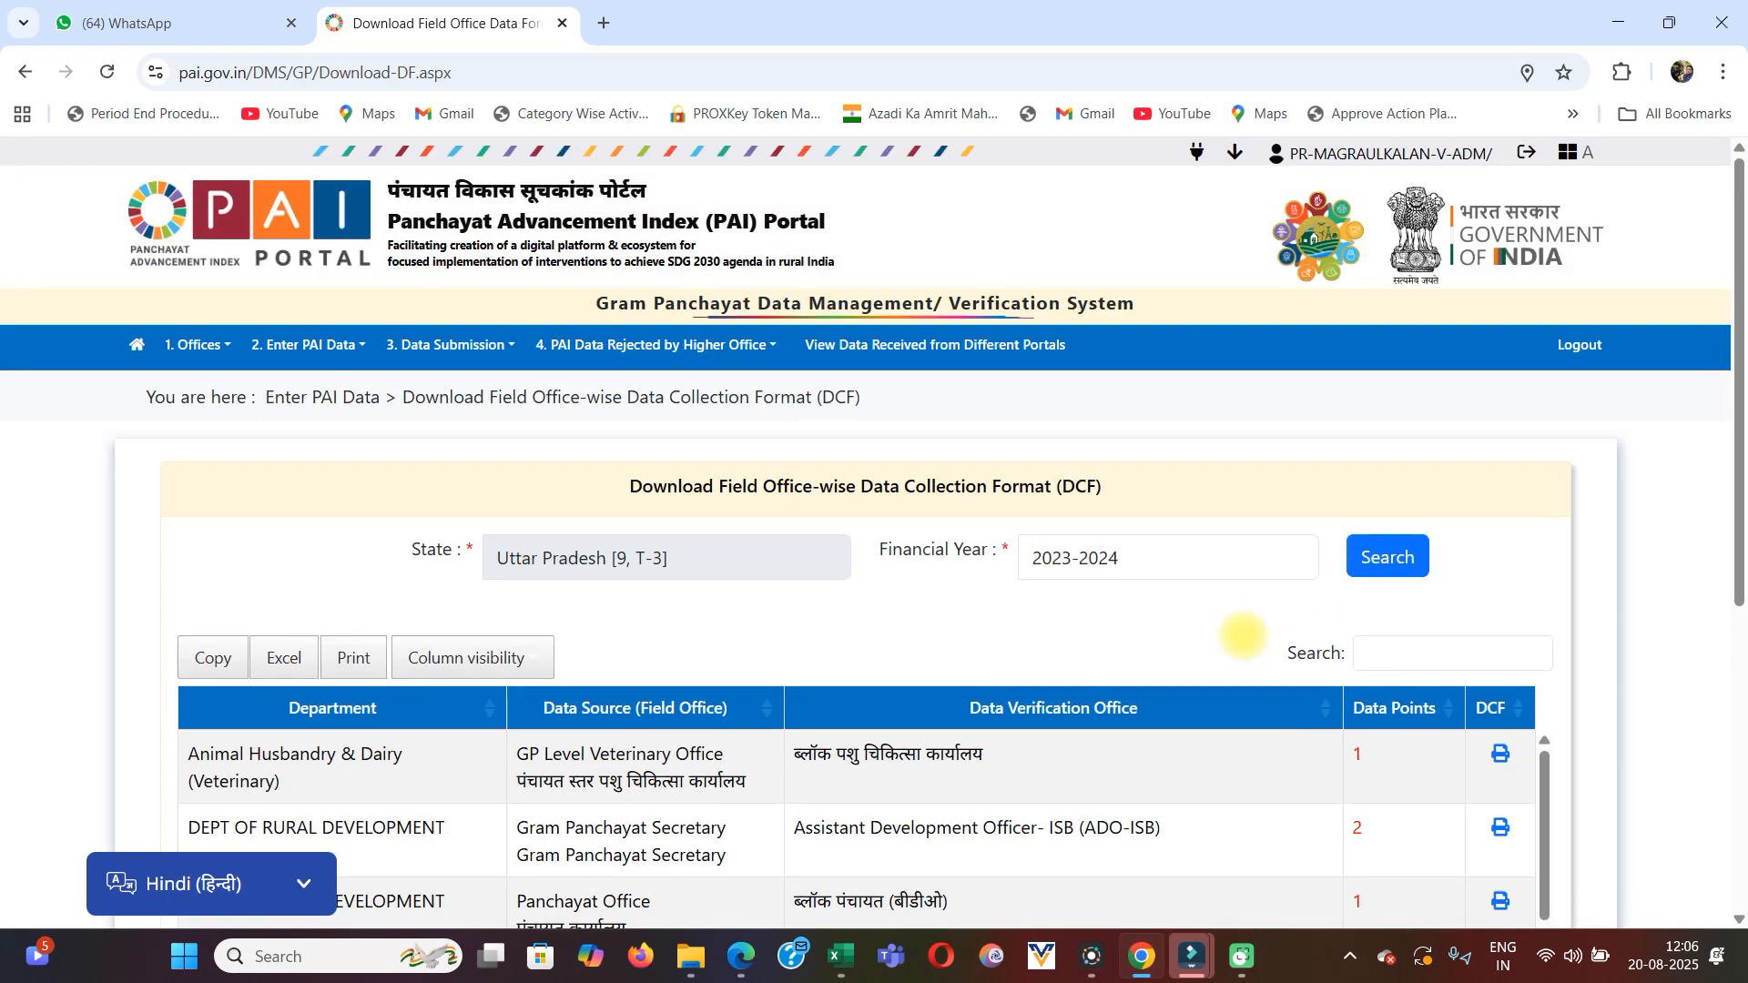
{"action": "scroll", "coordinate": [1161, 596], "scroll_direction": "down", "scroll_amount": 4}
{"action": "scroll", "coordinate": [1160, 596], "scroll_direction": "down", "scroll_amount": 3}
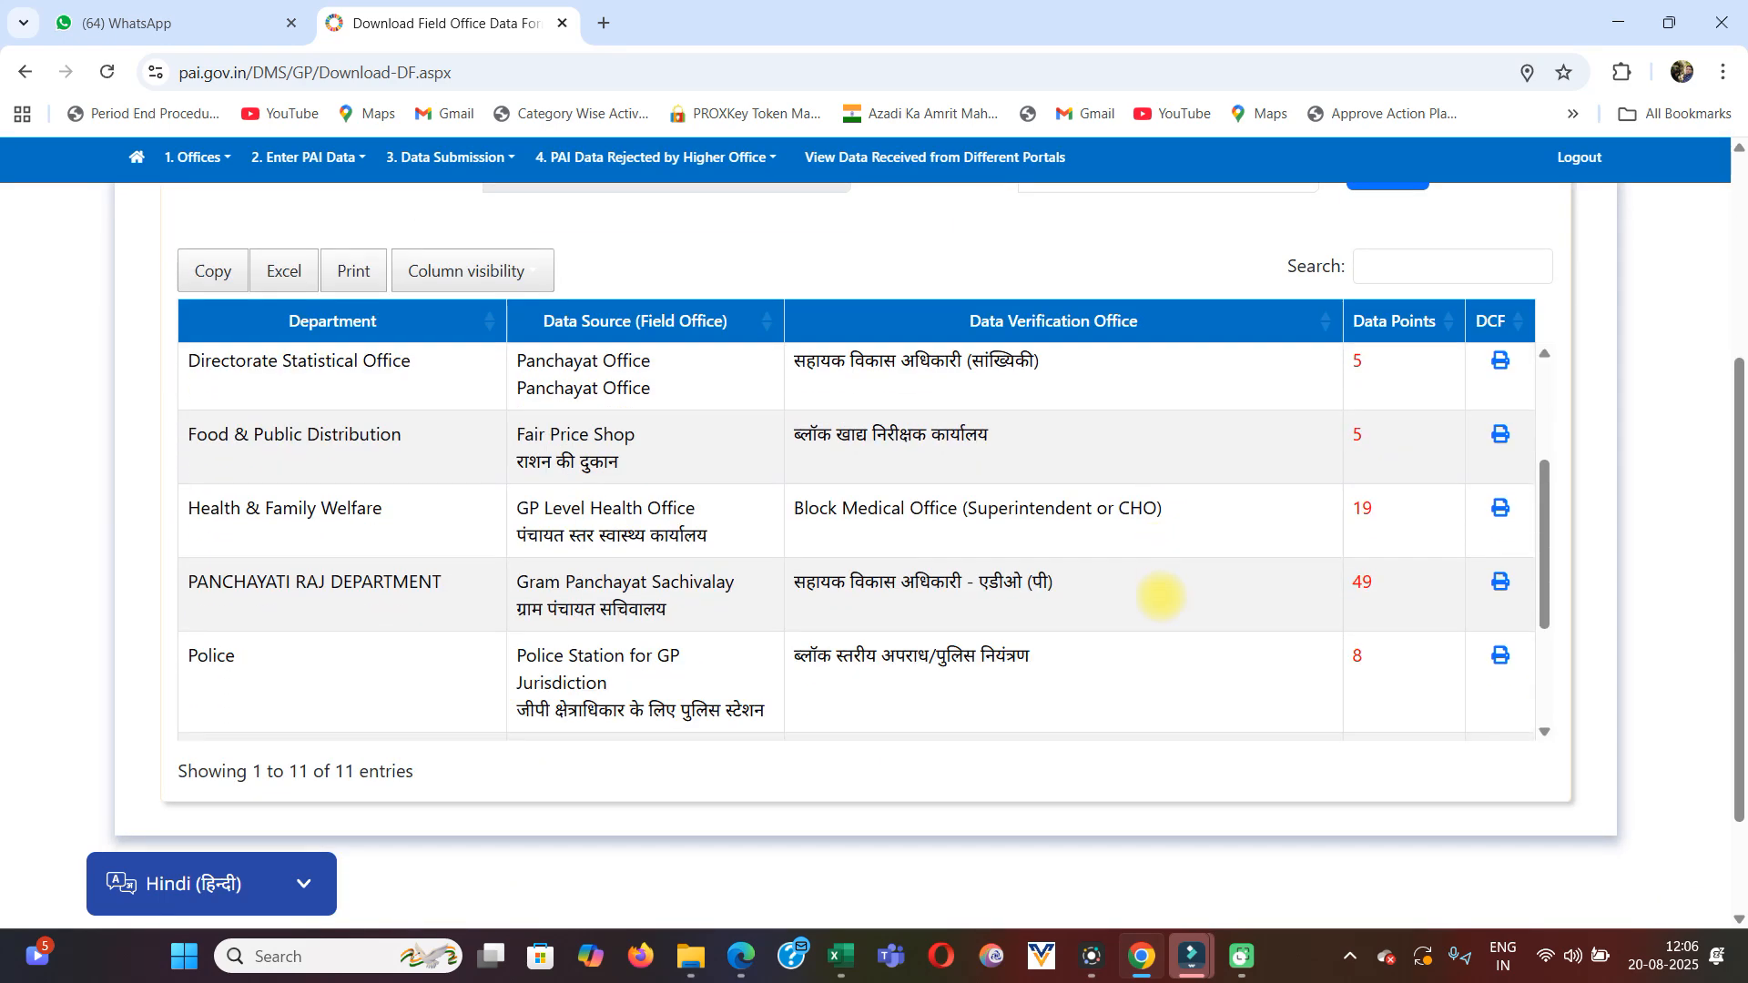
{"action": "scroll", "coordinate": [904, 605], "scroll_direction": "up", "scroll_amount": 3}
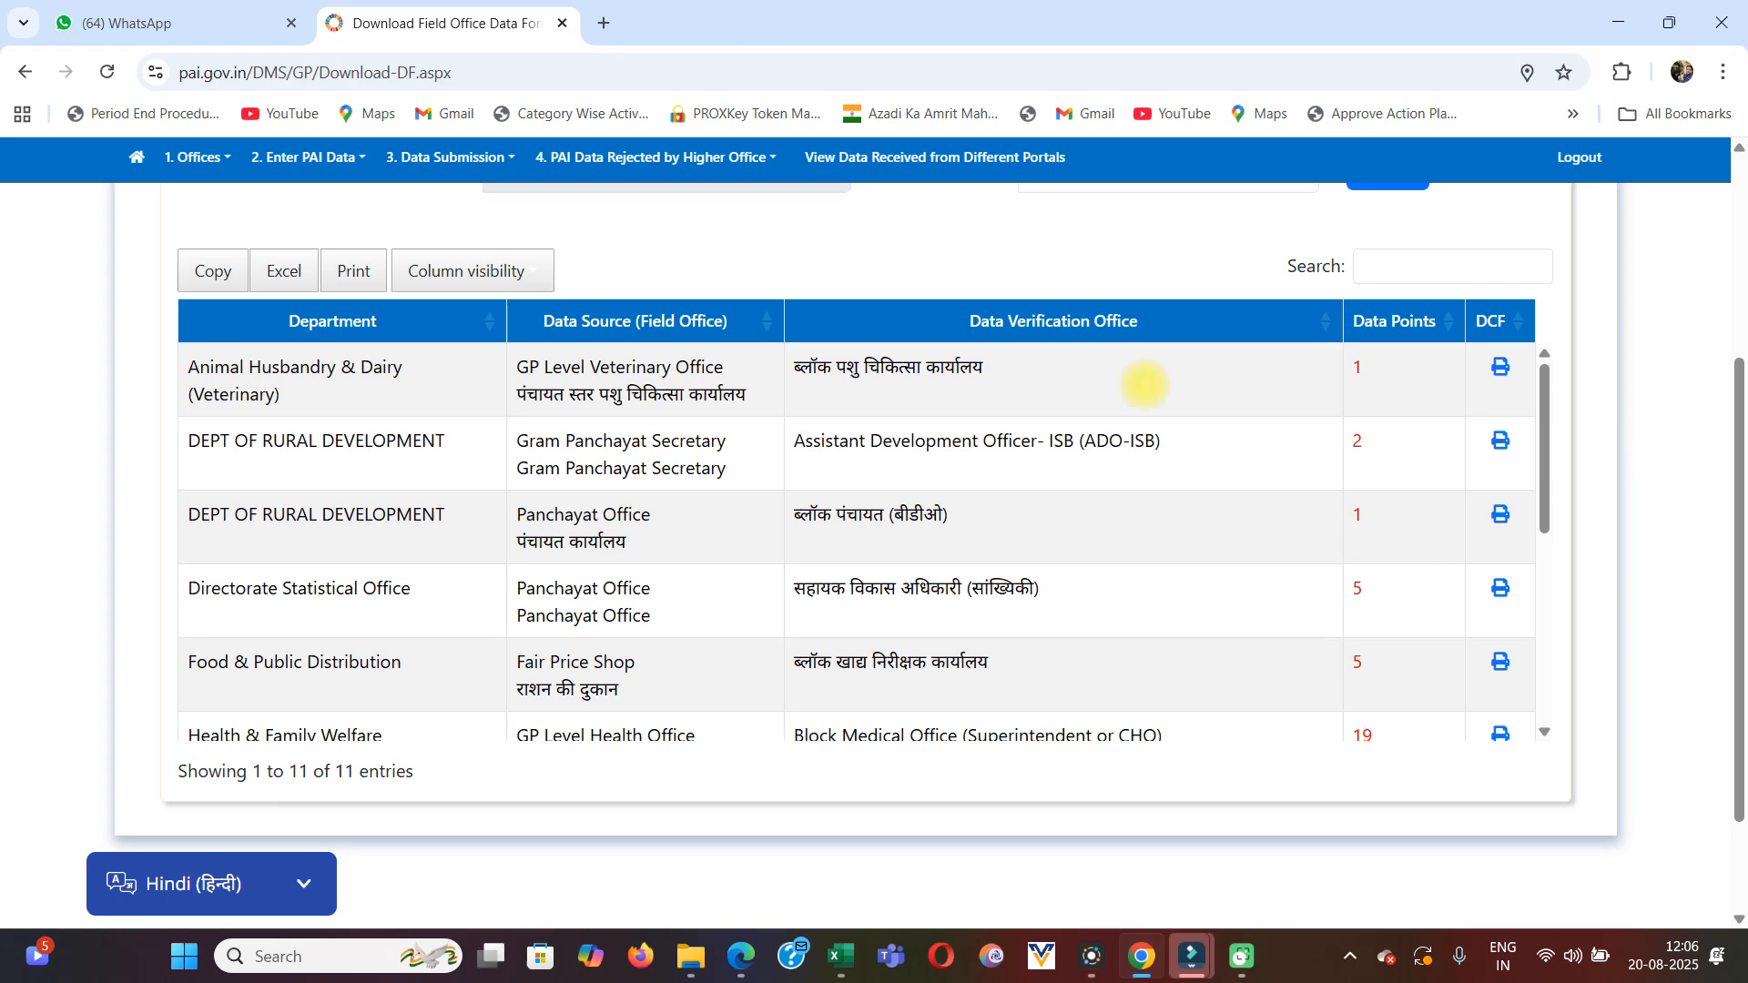
{"action": "scroll", "coordinate": [1129, 409], "scroll_direction": "down", "scroll_amount": 5}
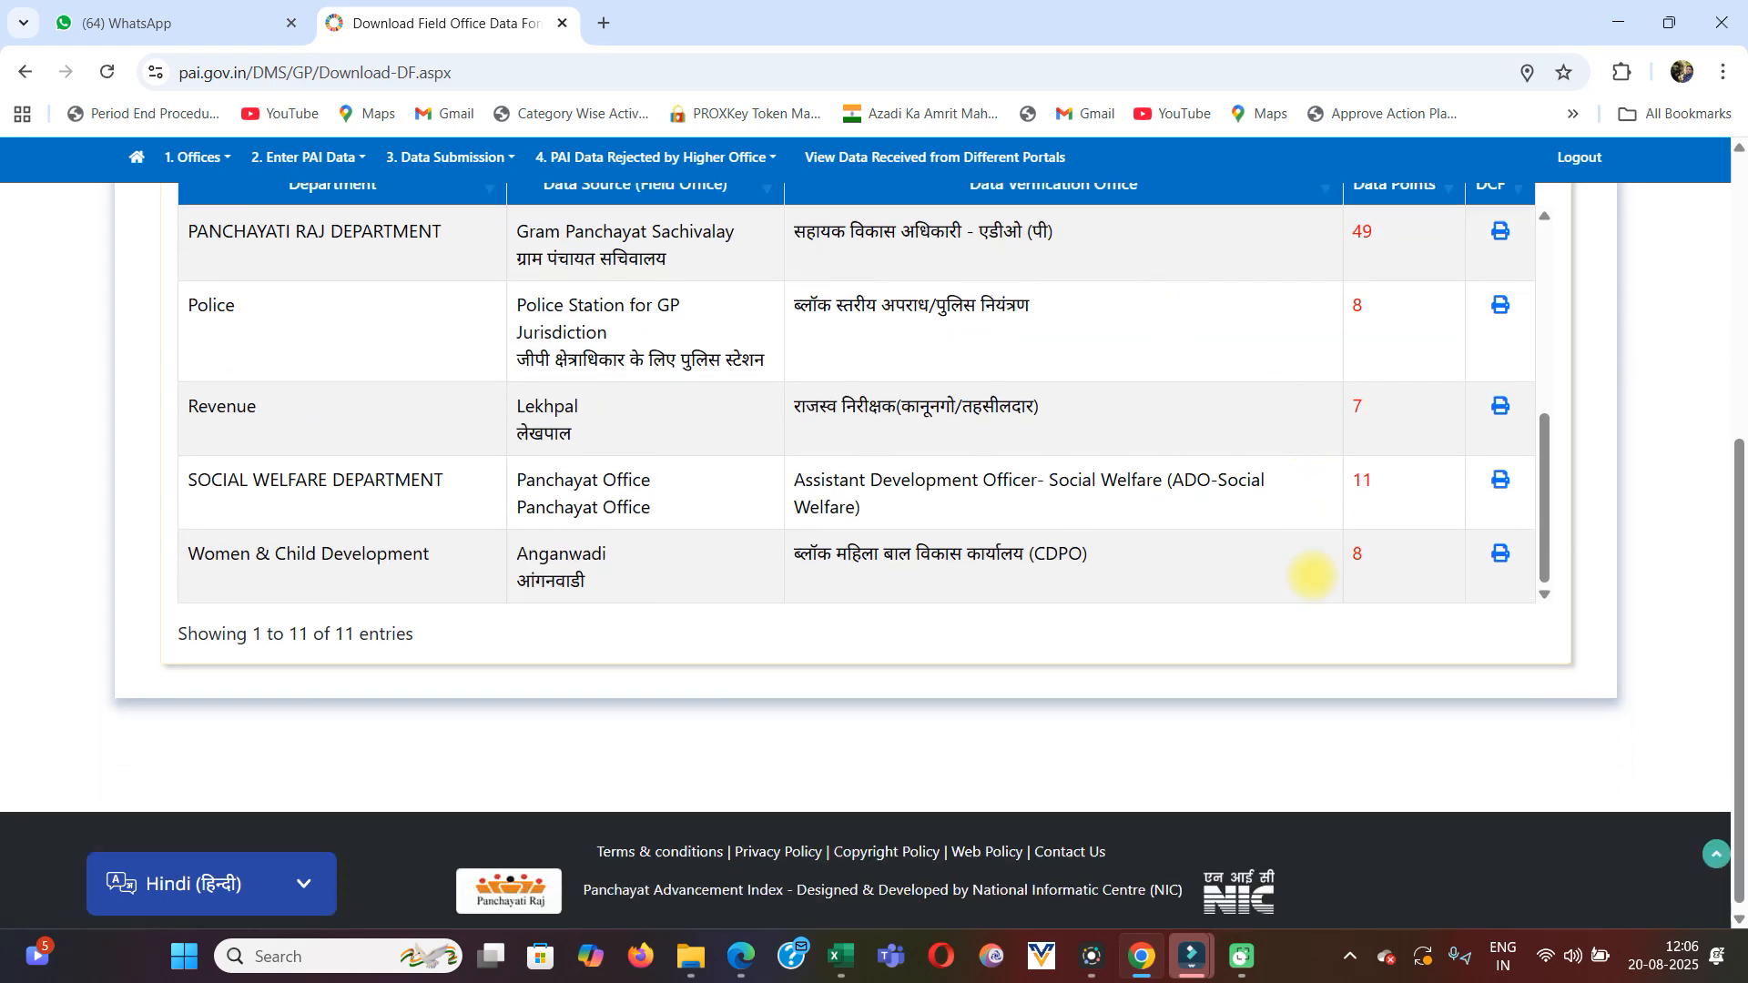
View the Animal Husbandry & Dairy (Veterinary) data collection format with its question and field officer section, and return to the DCF list
{"action": "scroll", "coordinate": [1312, 574], "scroll_direction": "up", "scroll_amount": 10}
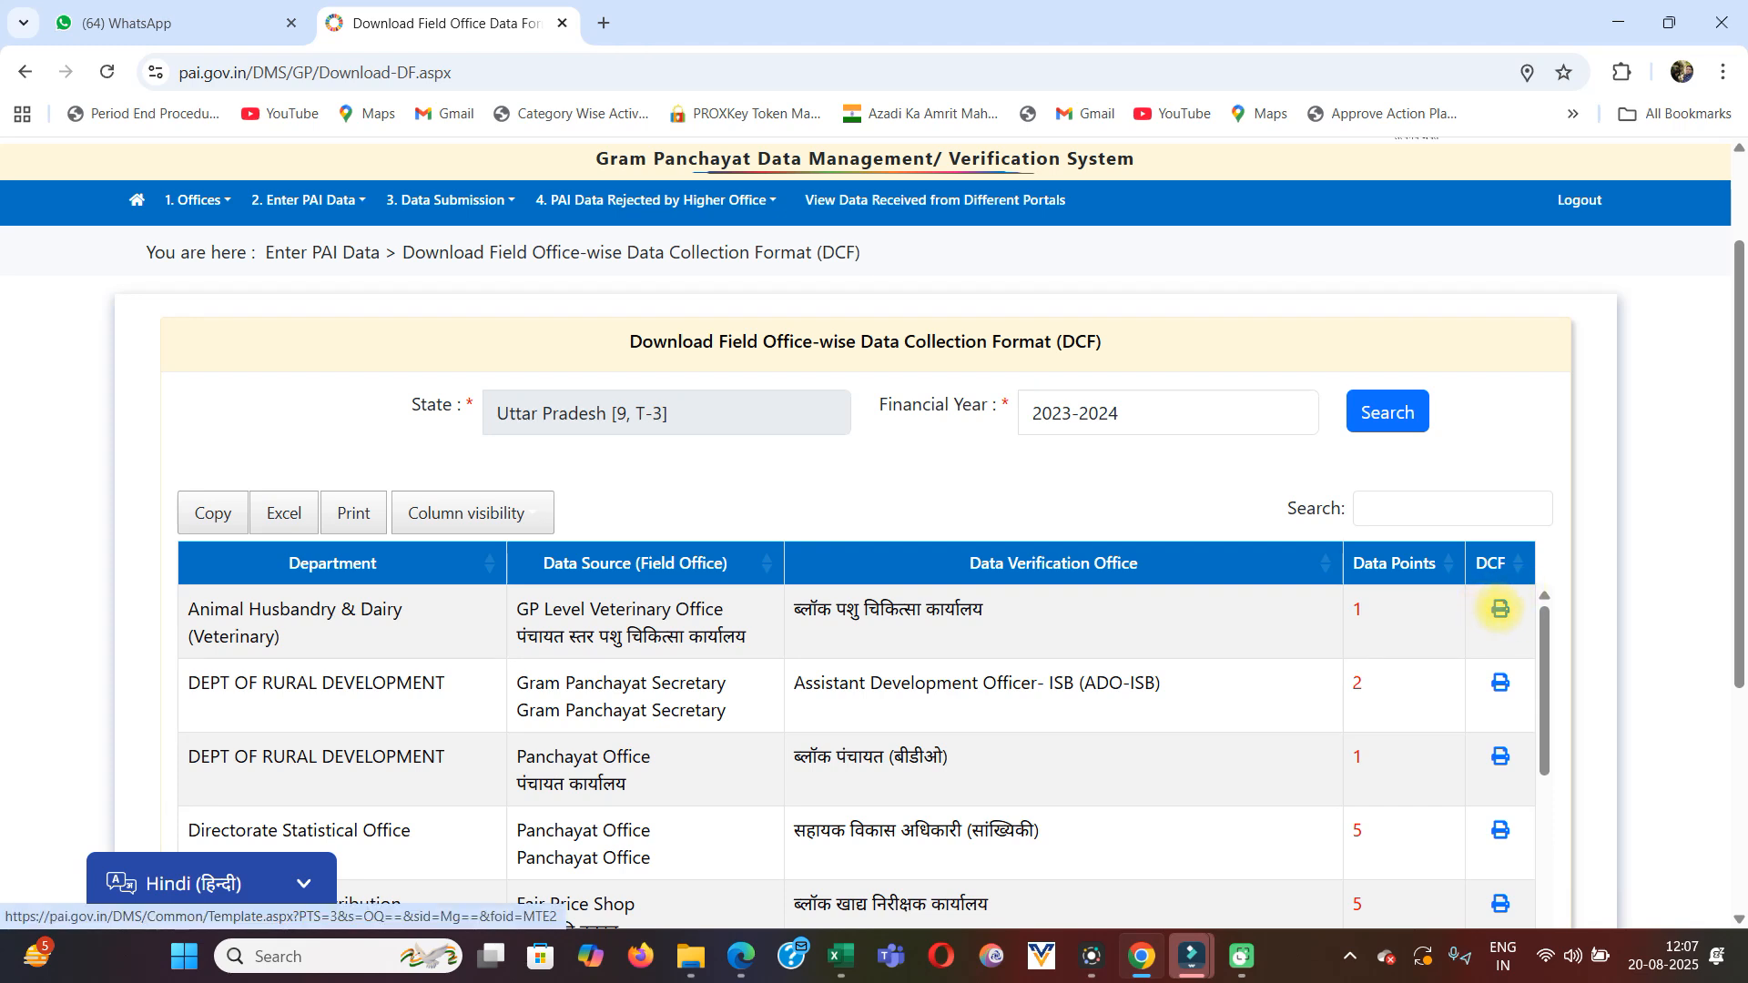
{"action": "left_click", "coordinate": [1499, 608]}
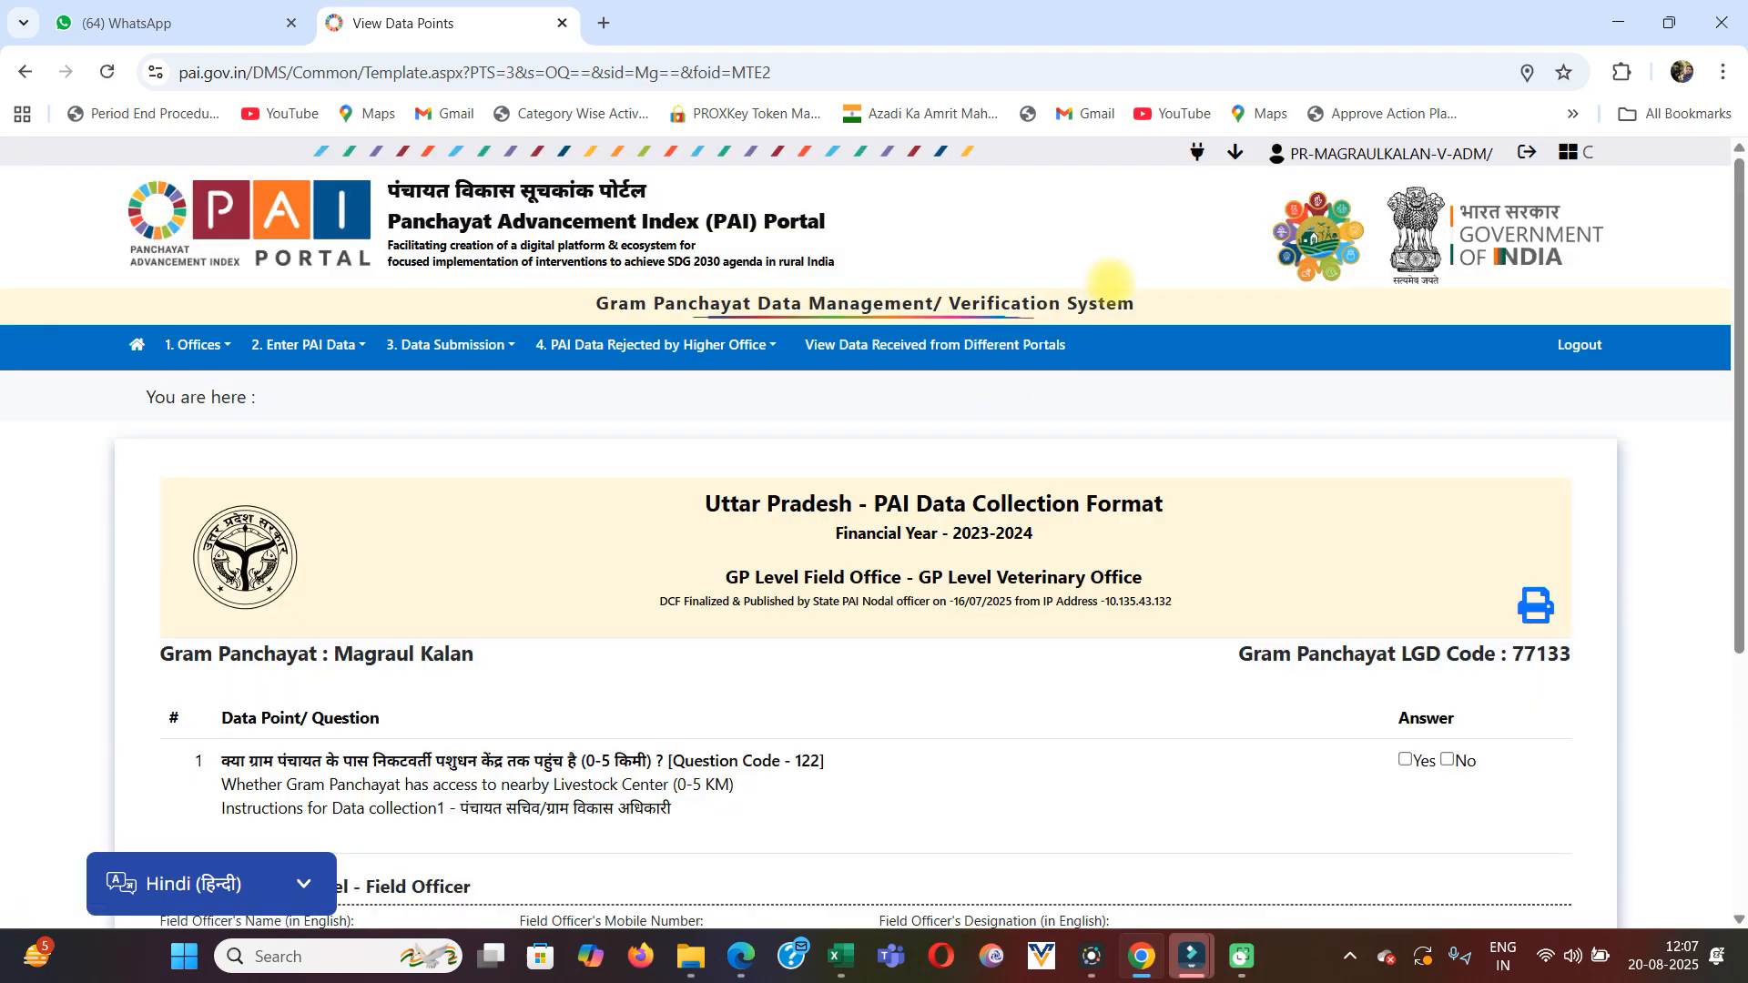
{"action": "scroll", "coordinate": [887, 425], "scroll_direction": "down", "scroll_amount": 5}
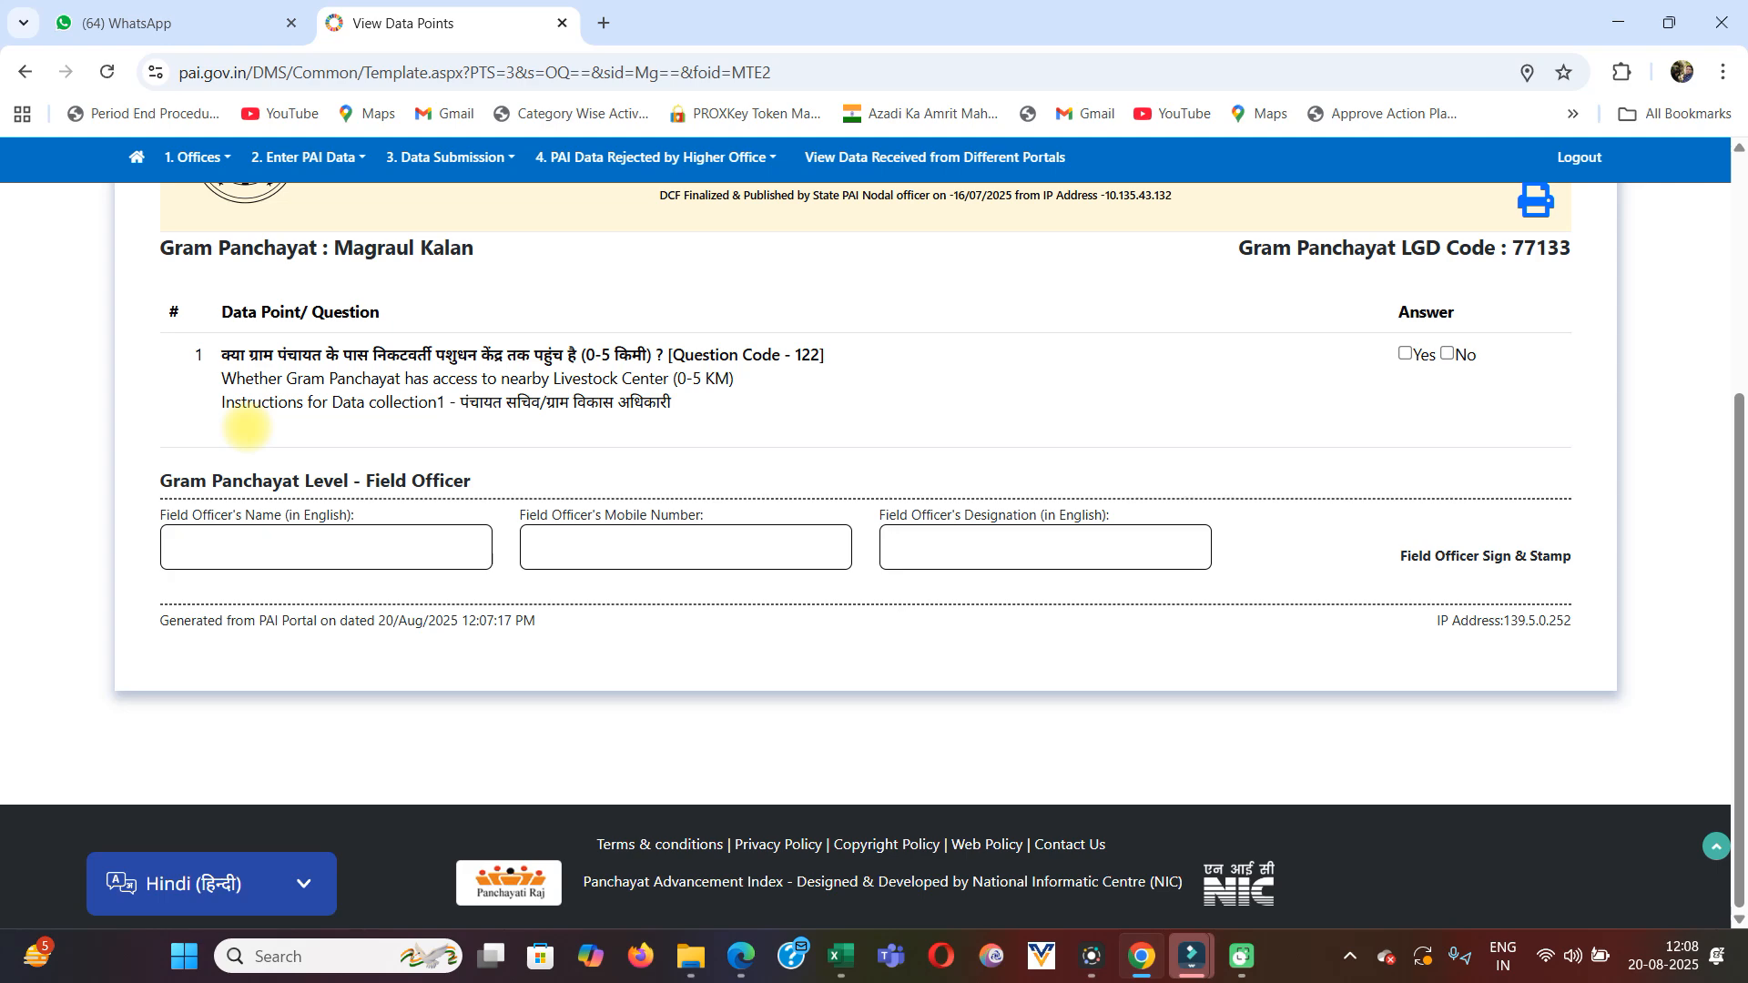
{"action": "scroll", "coordinate": [755, 469], "scroll_direction": "up", "scroll_amount": 5}
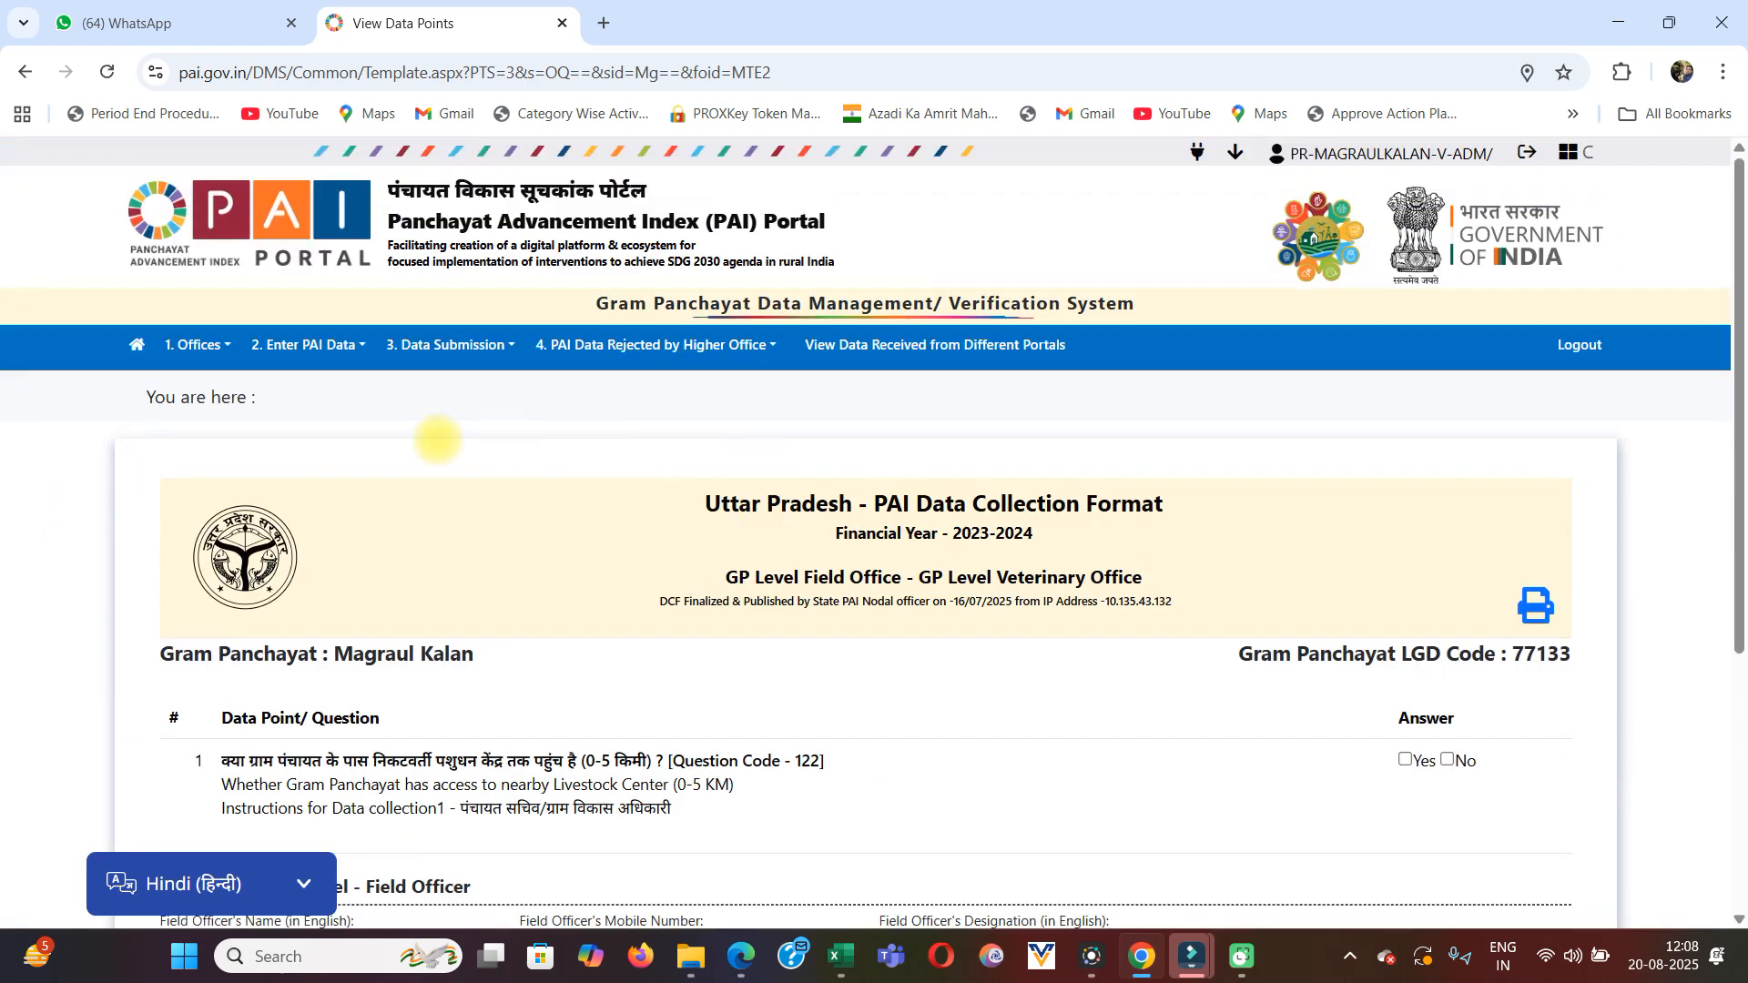
{"action": "scroll", "coordinate": [273, 364], "scroll_direction": "down", "scroll_amount": 1}
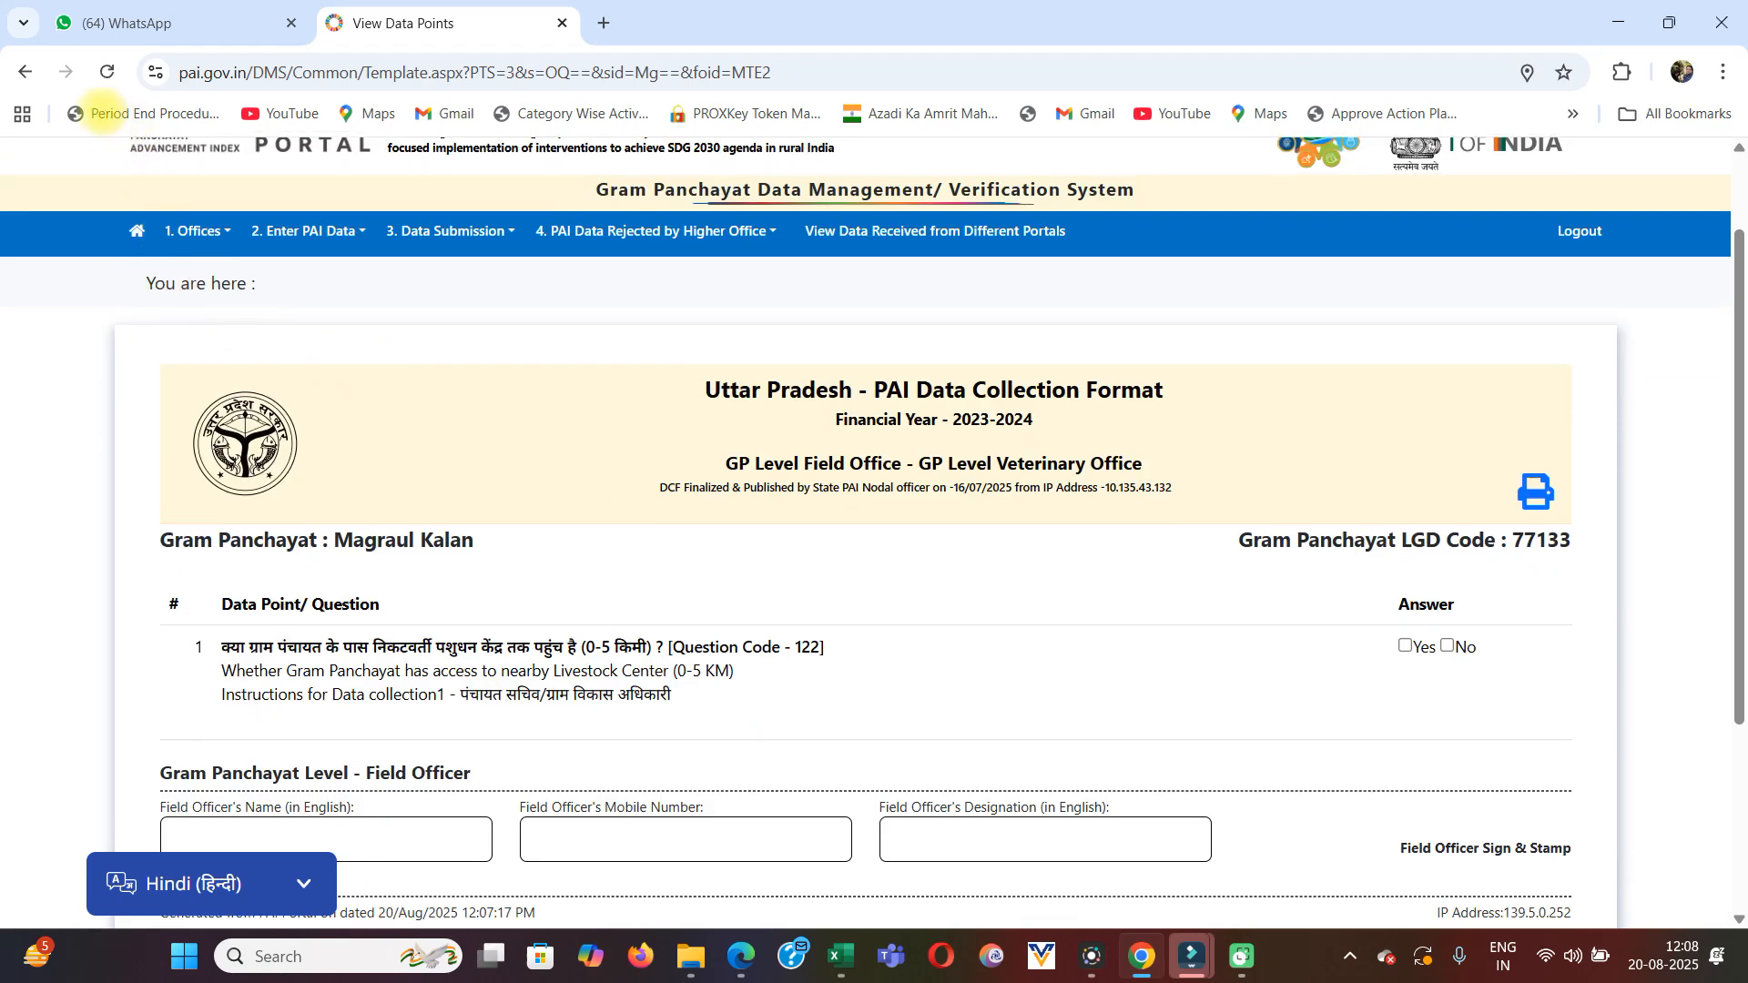
{"action": "left_click", "coordinate": [24, 71]}
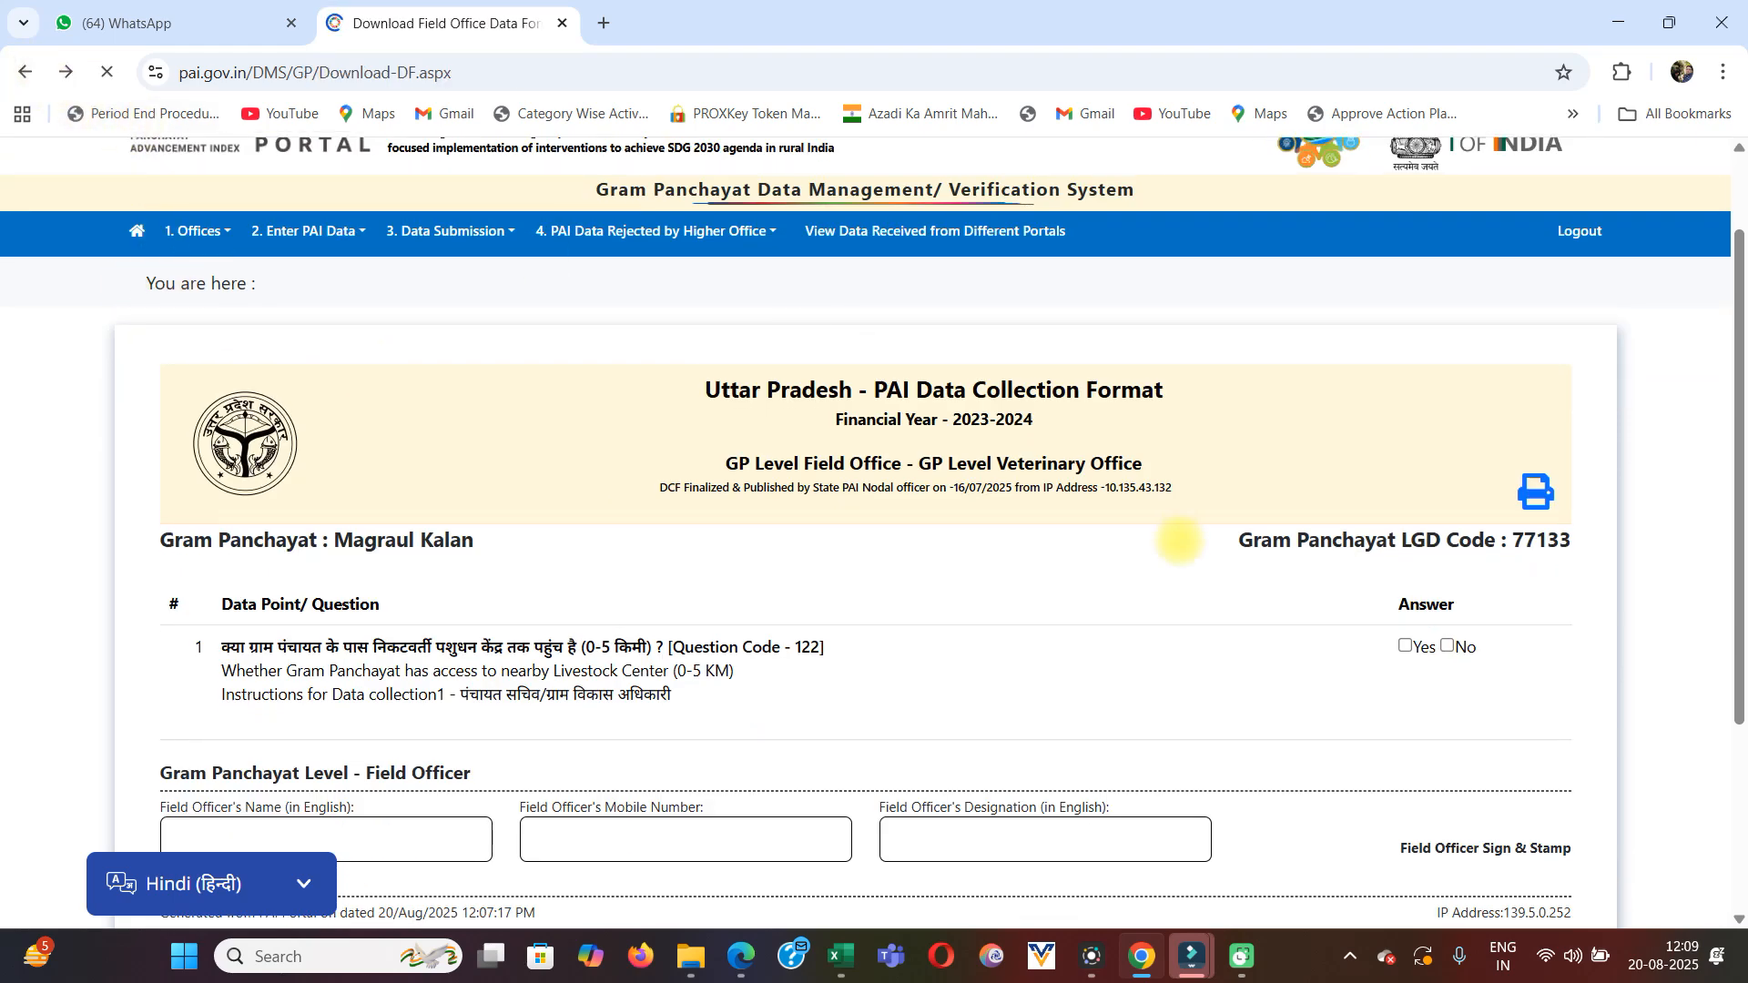
View the data collection format of the Department of Rural Development's Panchayat Office that is verified by the Block Panchayat (BDO)
{"action": "scroll", "coordinate": [1179, 541], "scroll_direction": "down", "scroll_amount": 5}
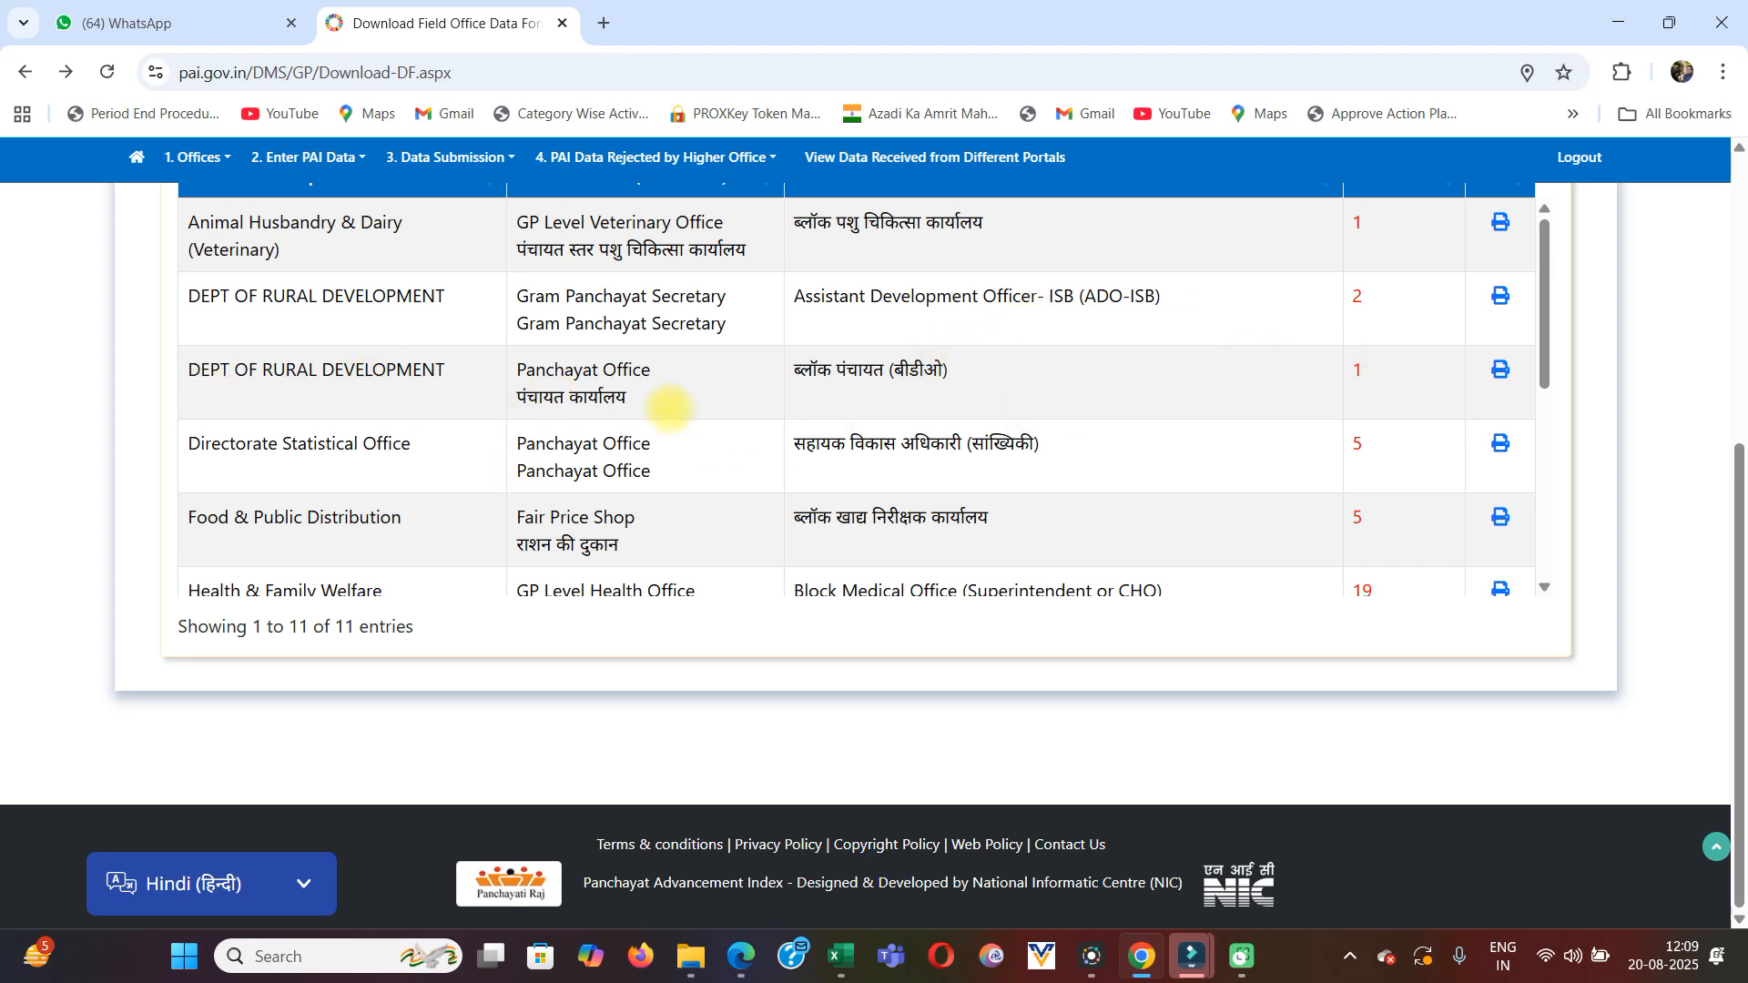
{"action": "left_click", "coordinate": [1500, 373]}
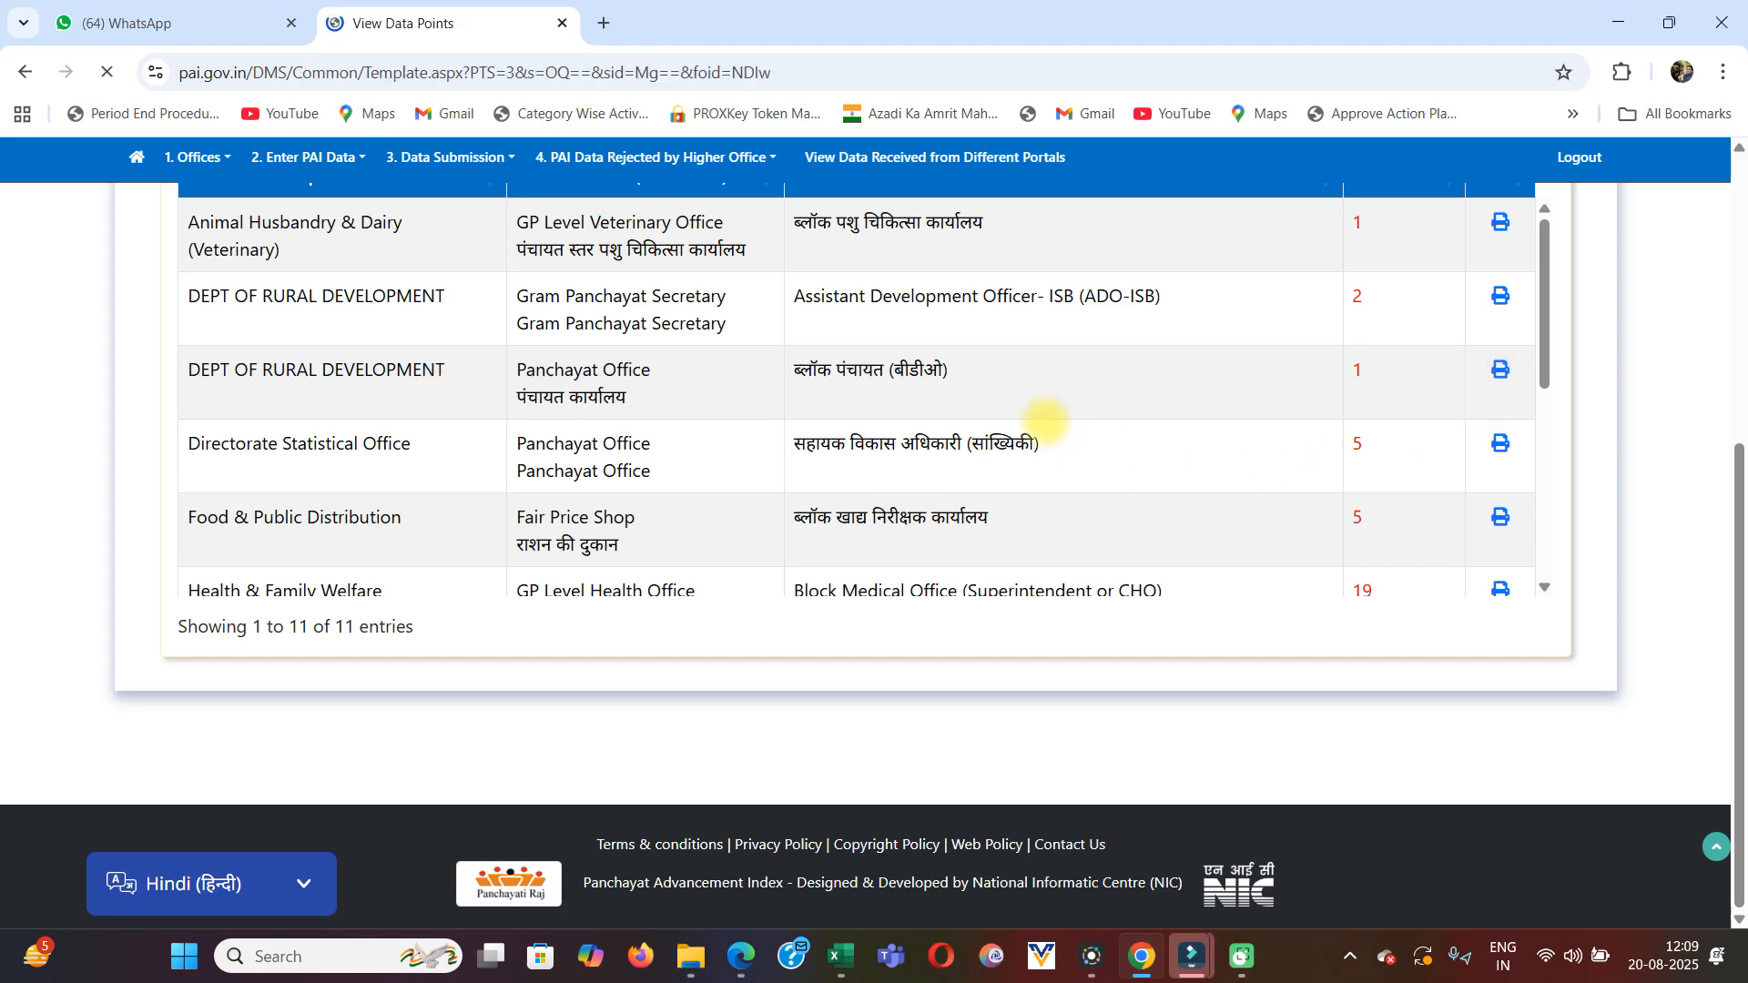
{"action": "scroll", "coordinate": [1051, 422], "scroll_direction": "down", "scroll_amount": 3}
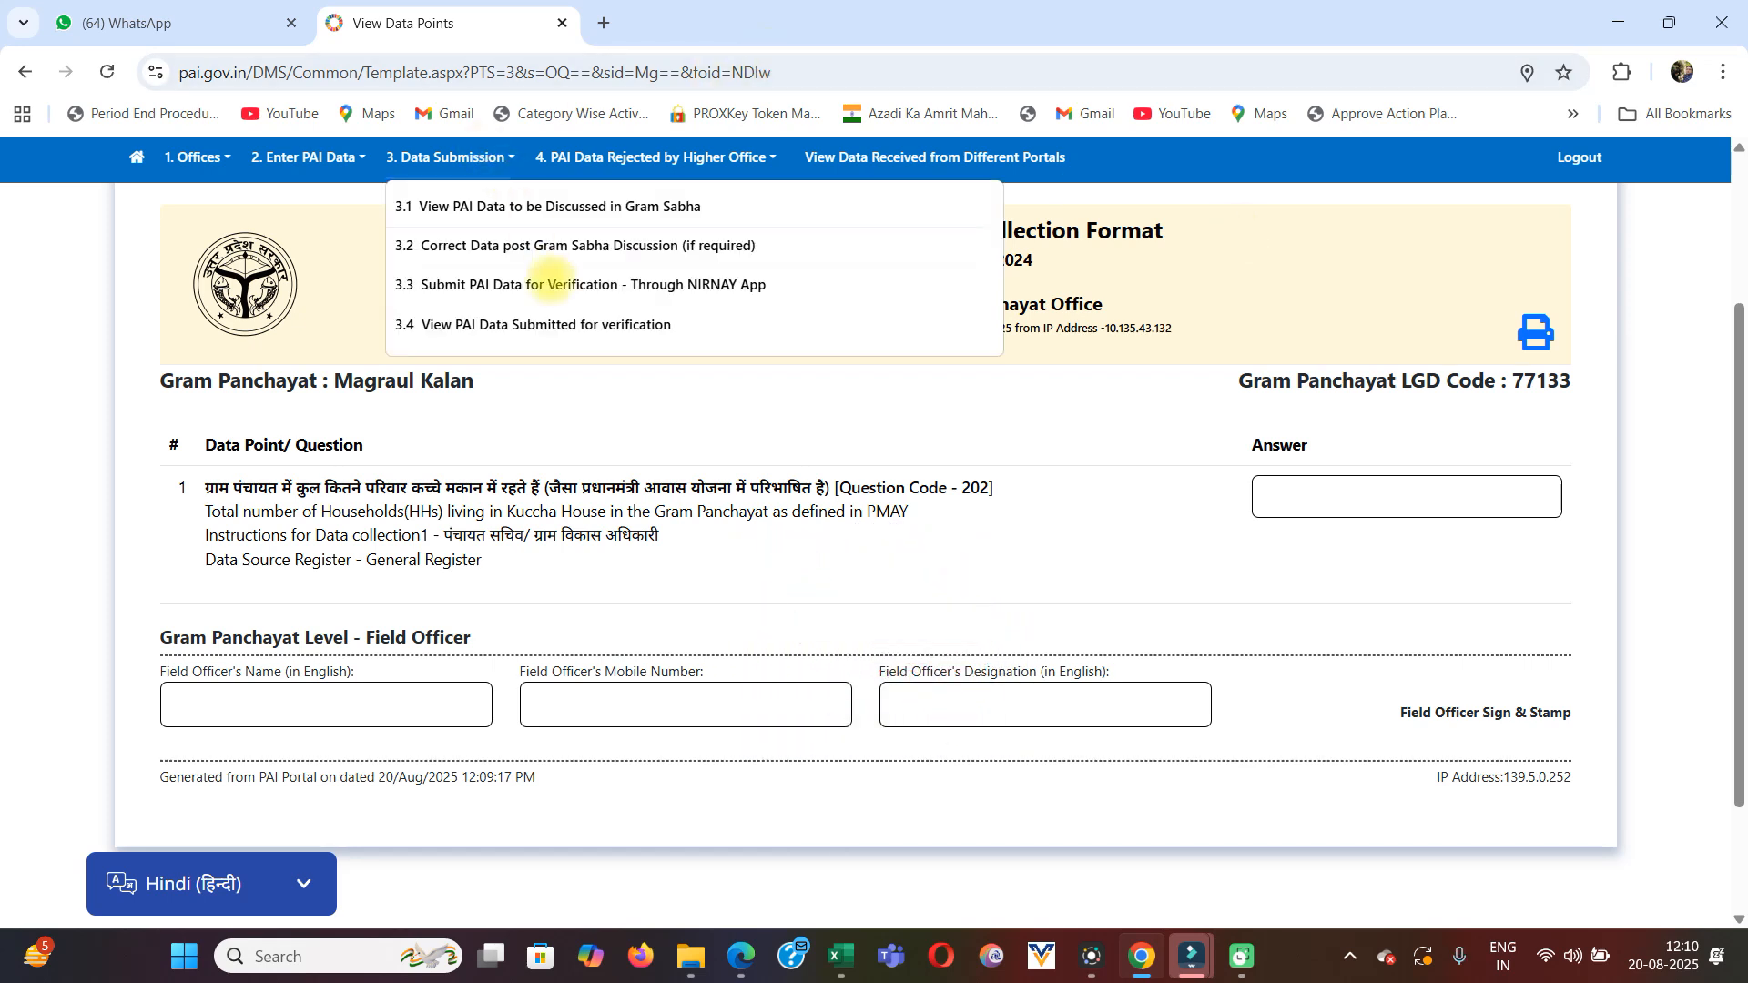
Go to the Enter DCF page and look over the field offices, verification offices and question counts
{"action": "mouse_move", "coordinate": [334, 157]}
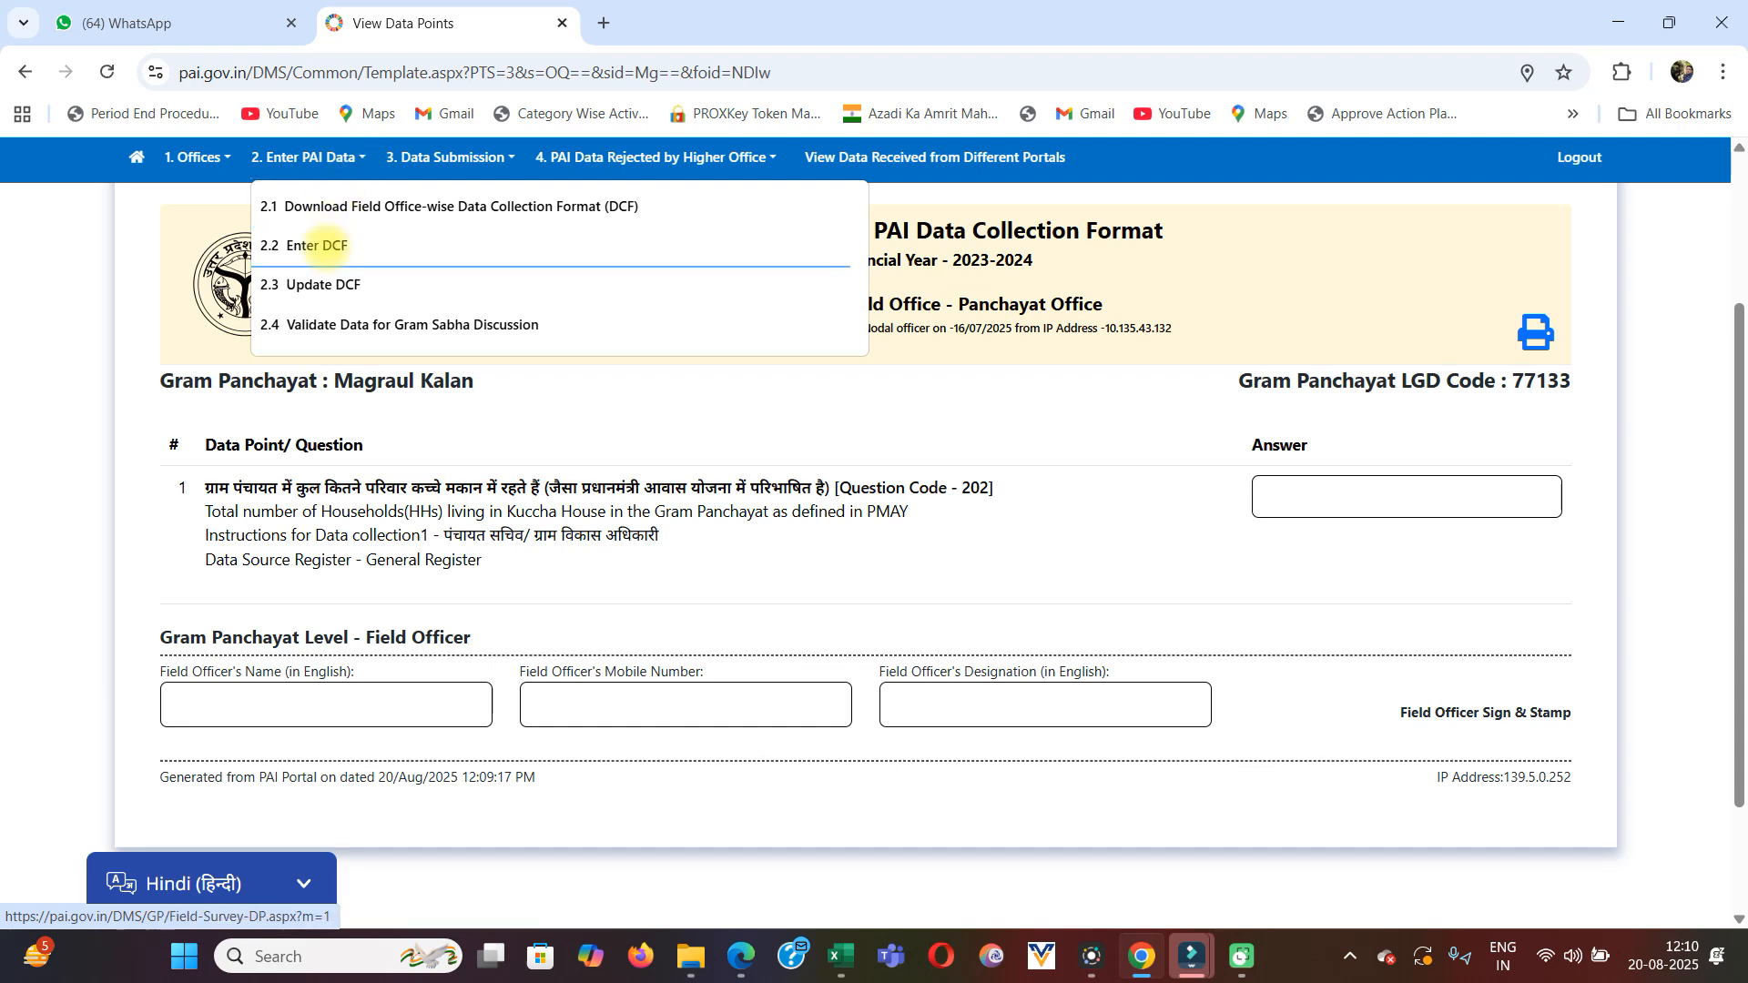
{"action": "left_click", "coordinate": [319, 246]}
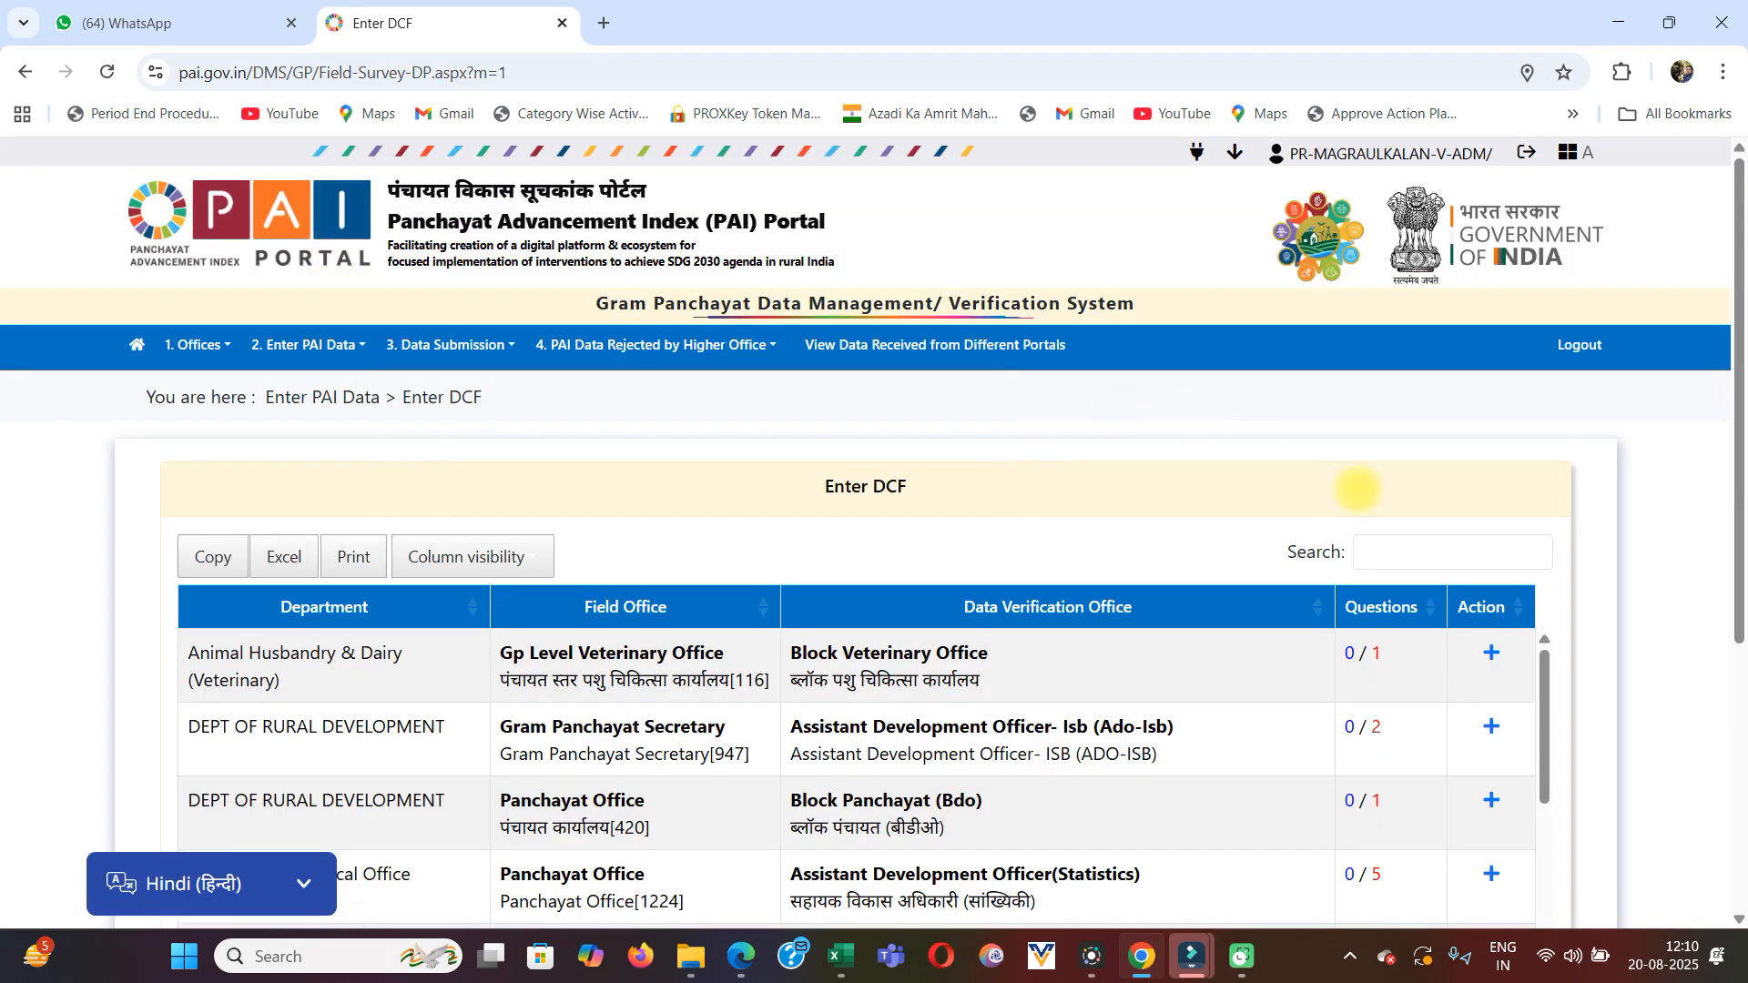
{"action": "scroll", "coordinate": [956, 419], "scroll_direction": "down", "scroll_amount": 4}
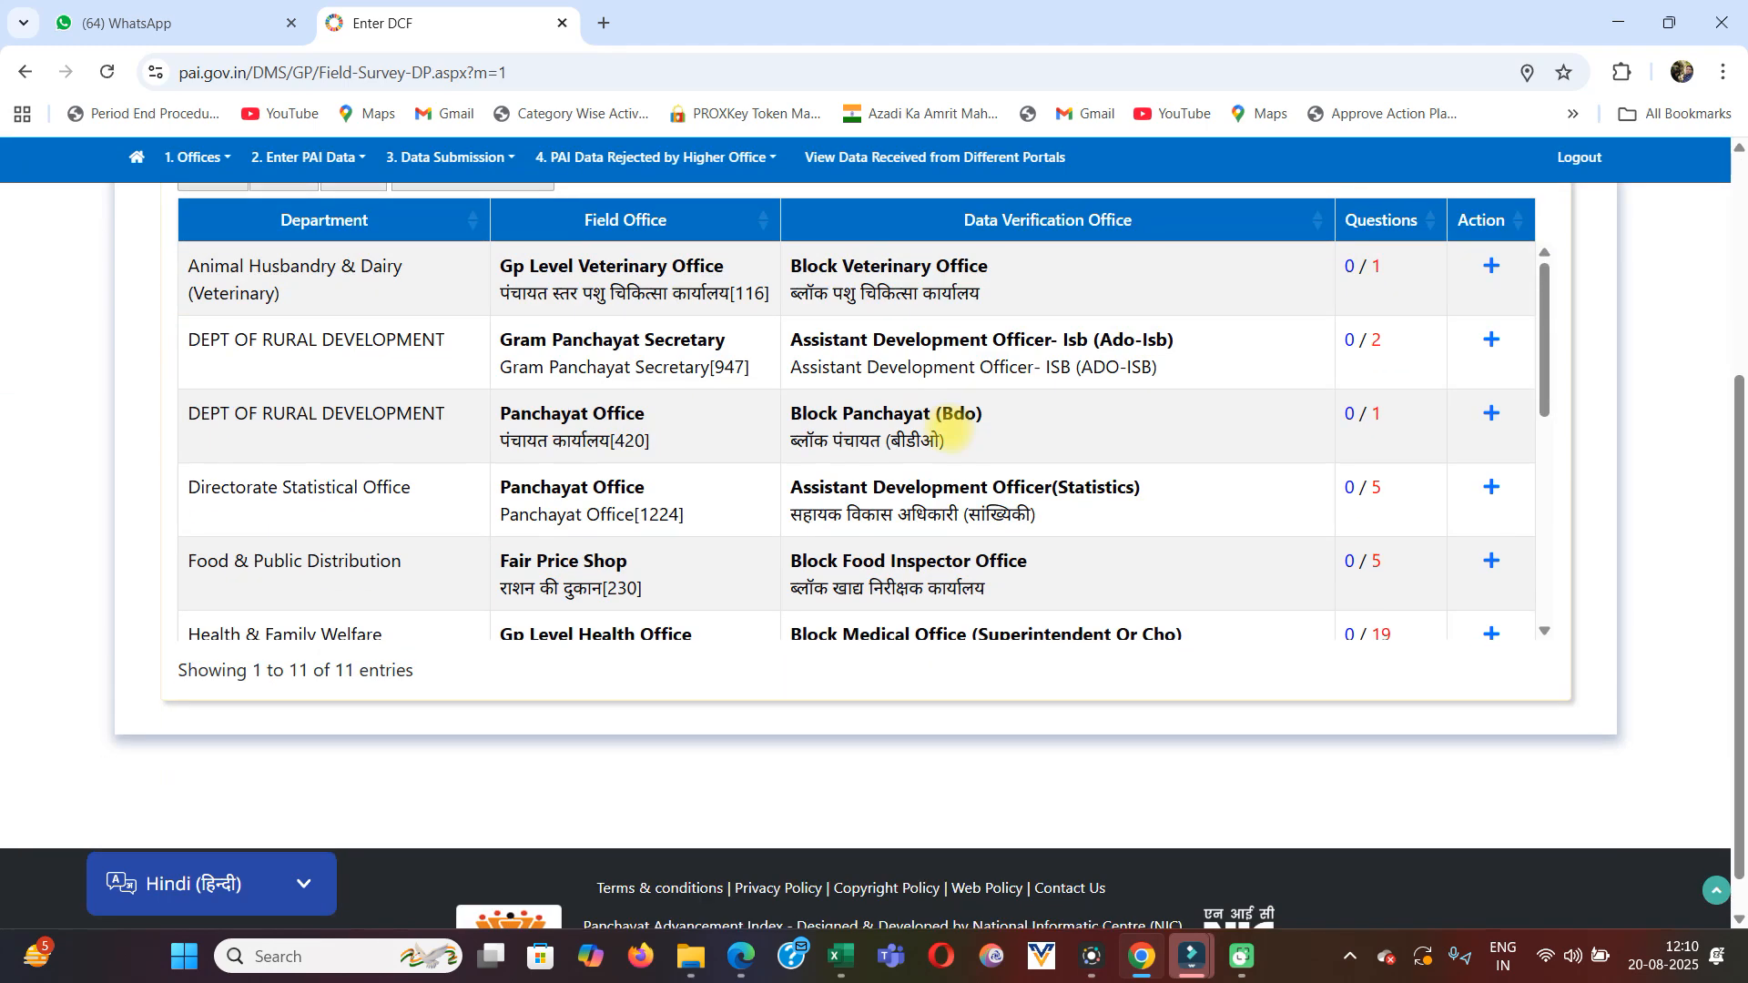
{"action": "scroll", "coordinate": [573, 555], "scroll_direction": "up", "scroll_amount": 3}
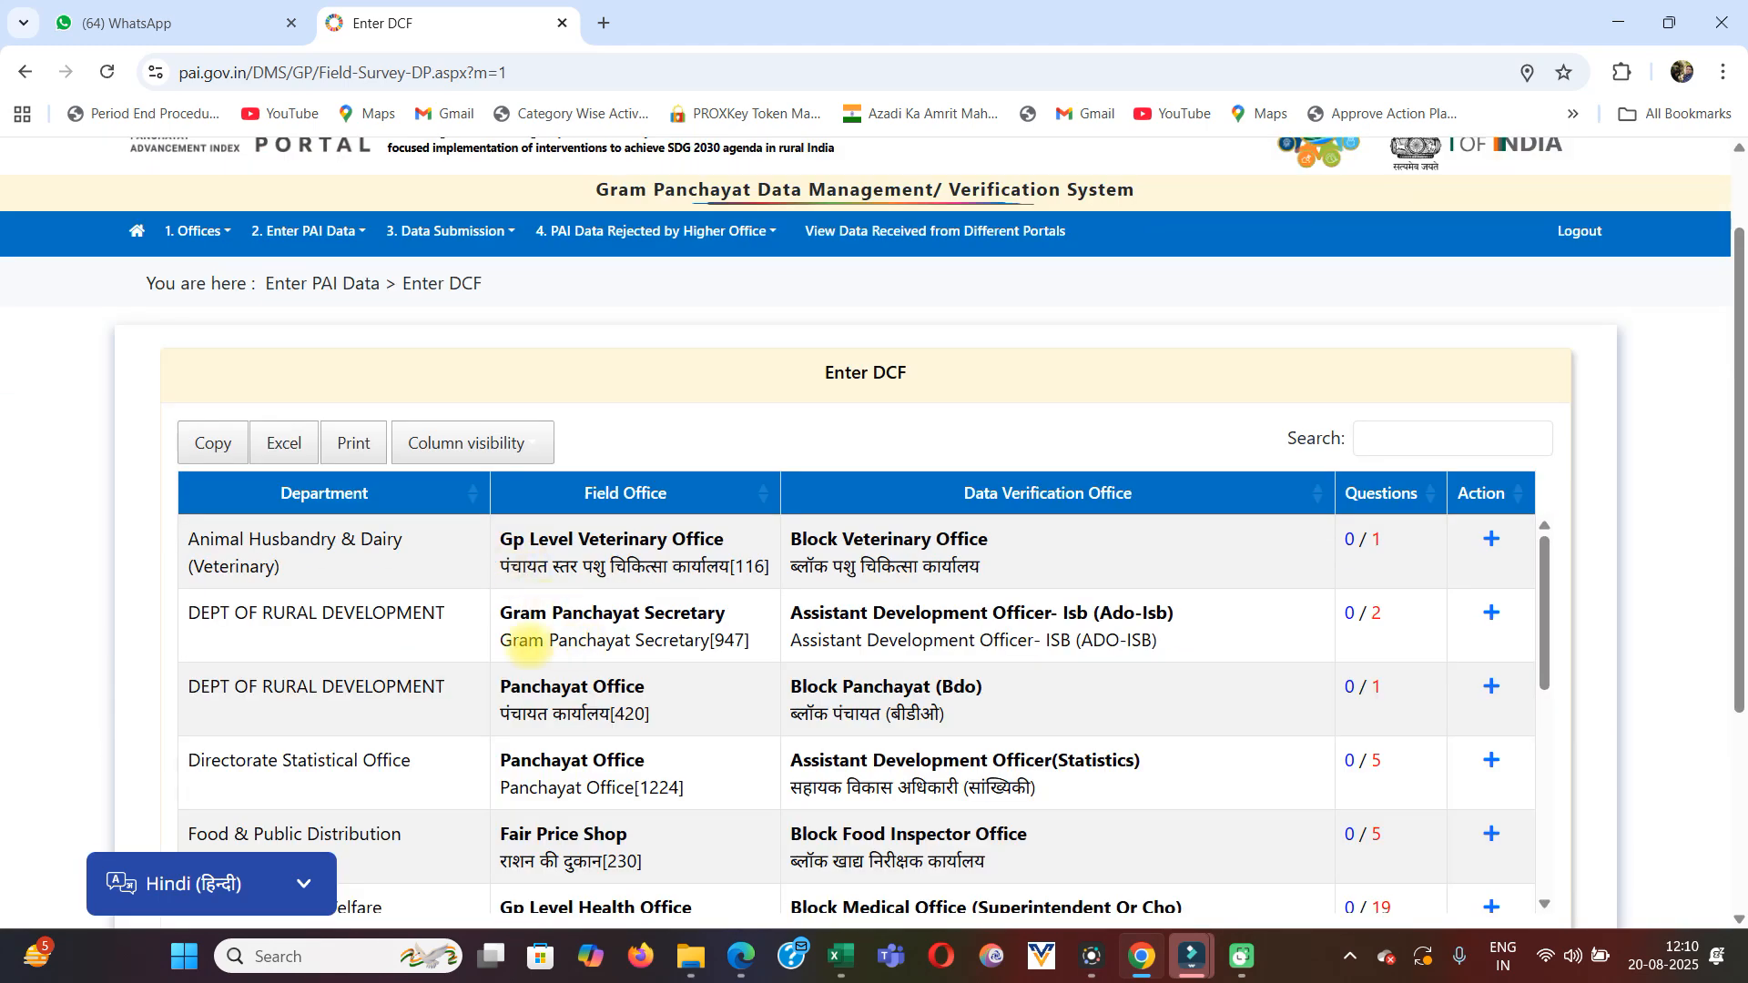
{"action": "scroll", "coordinate": [1183, 444], "scroll_direction": "down", "scroll_amount": 2}
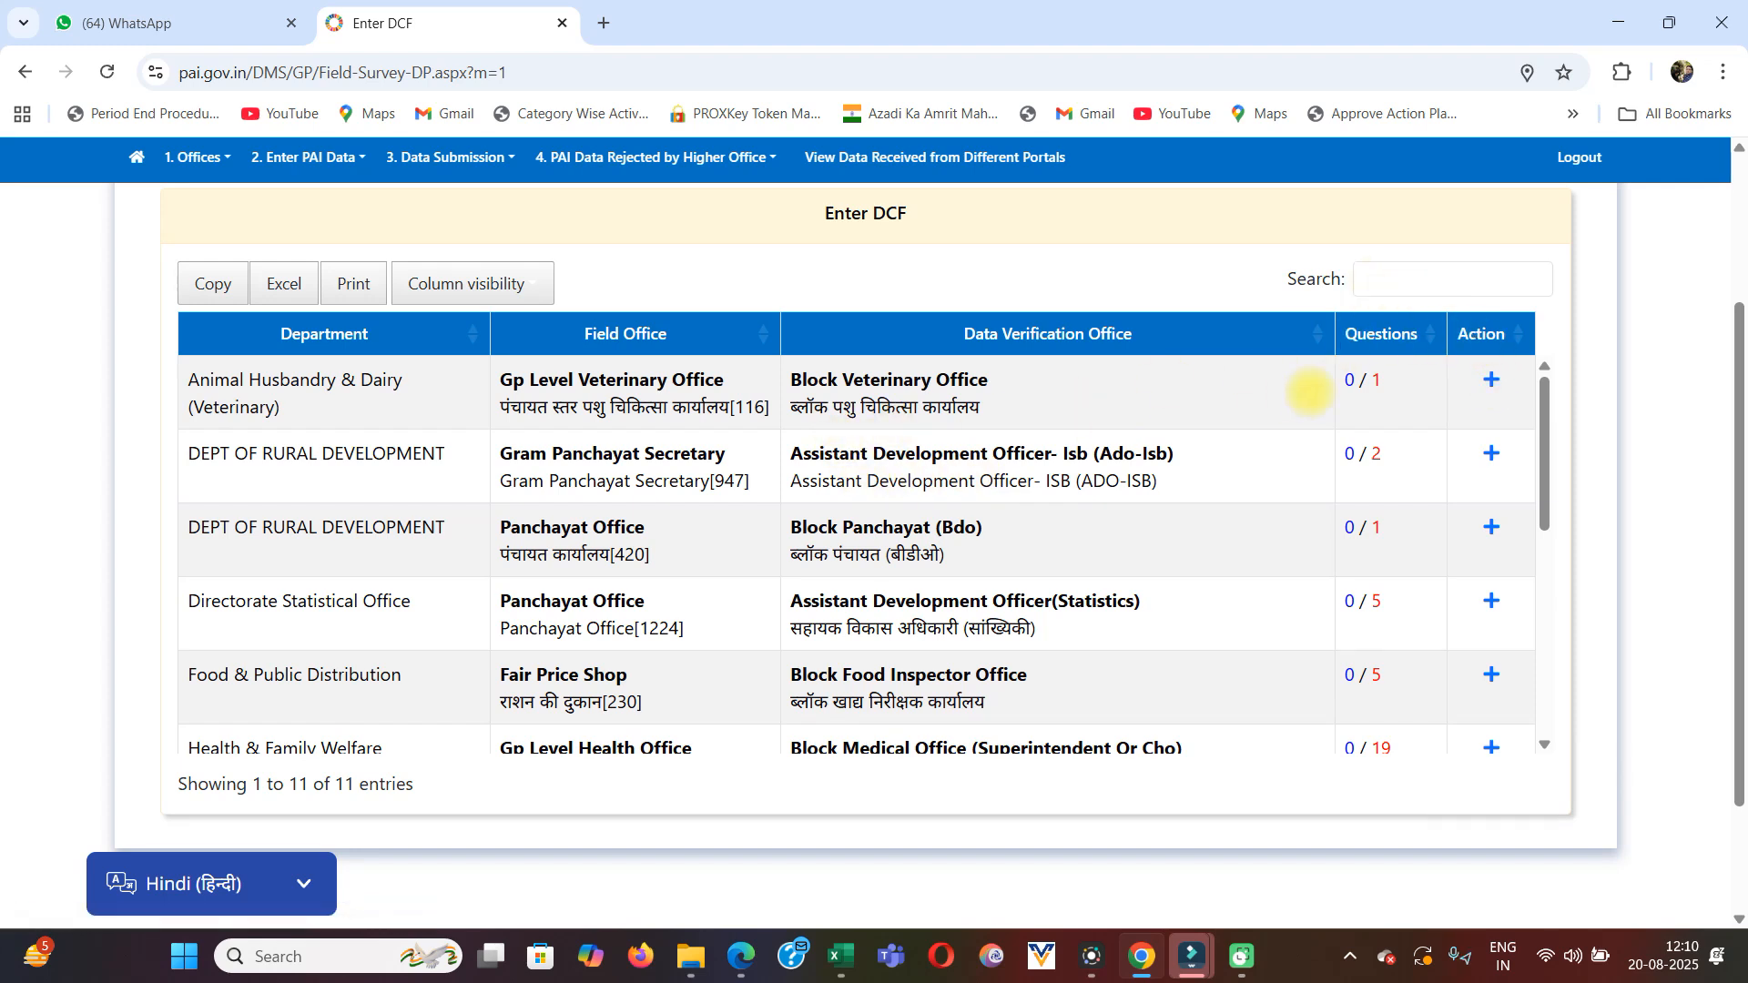
Answer No to the GP Level Veterinary Office's question on nearby Livestock Center access (0-5 KM) and register the data
{"action": "left_click", "coordinate": [1490, 379]}
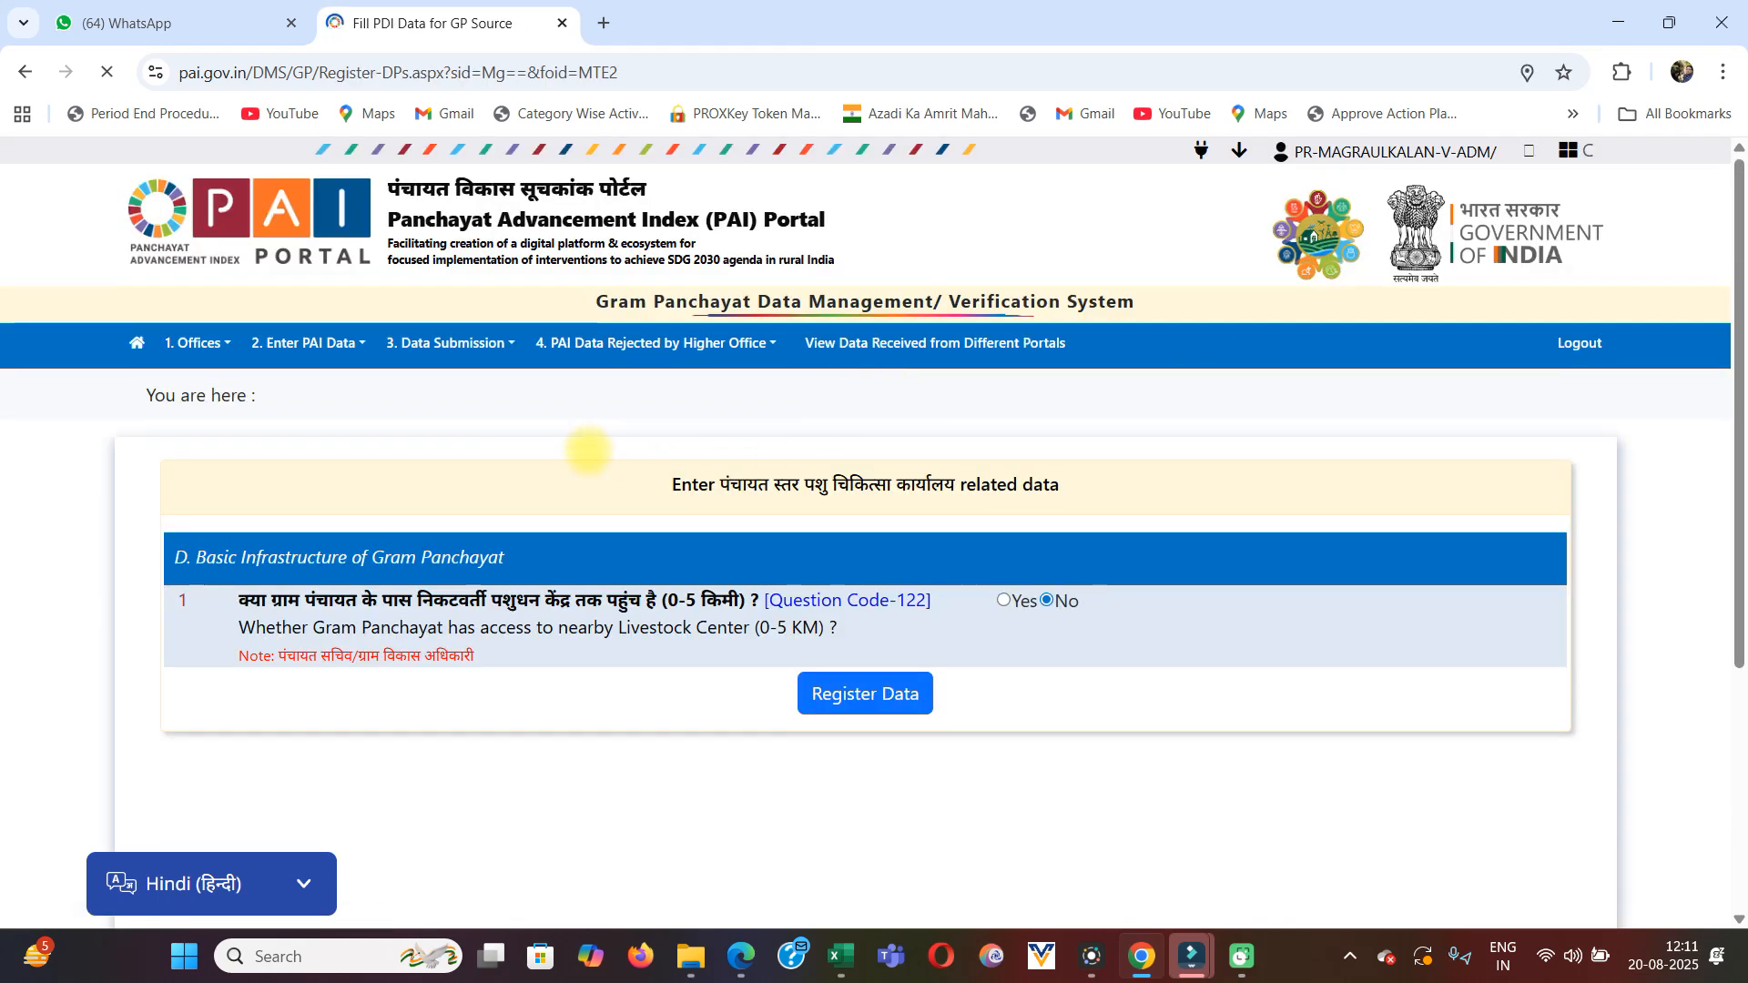
{"action": "scroll", "coordinate": [585, 449], "scroll_direction": "down", "scroll_amount": 1}
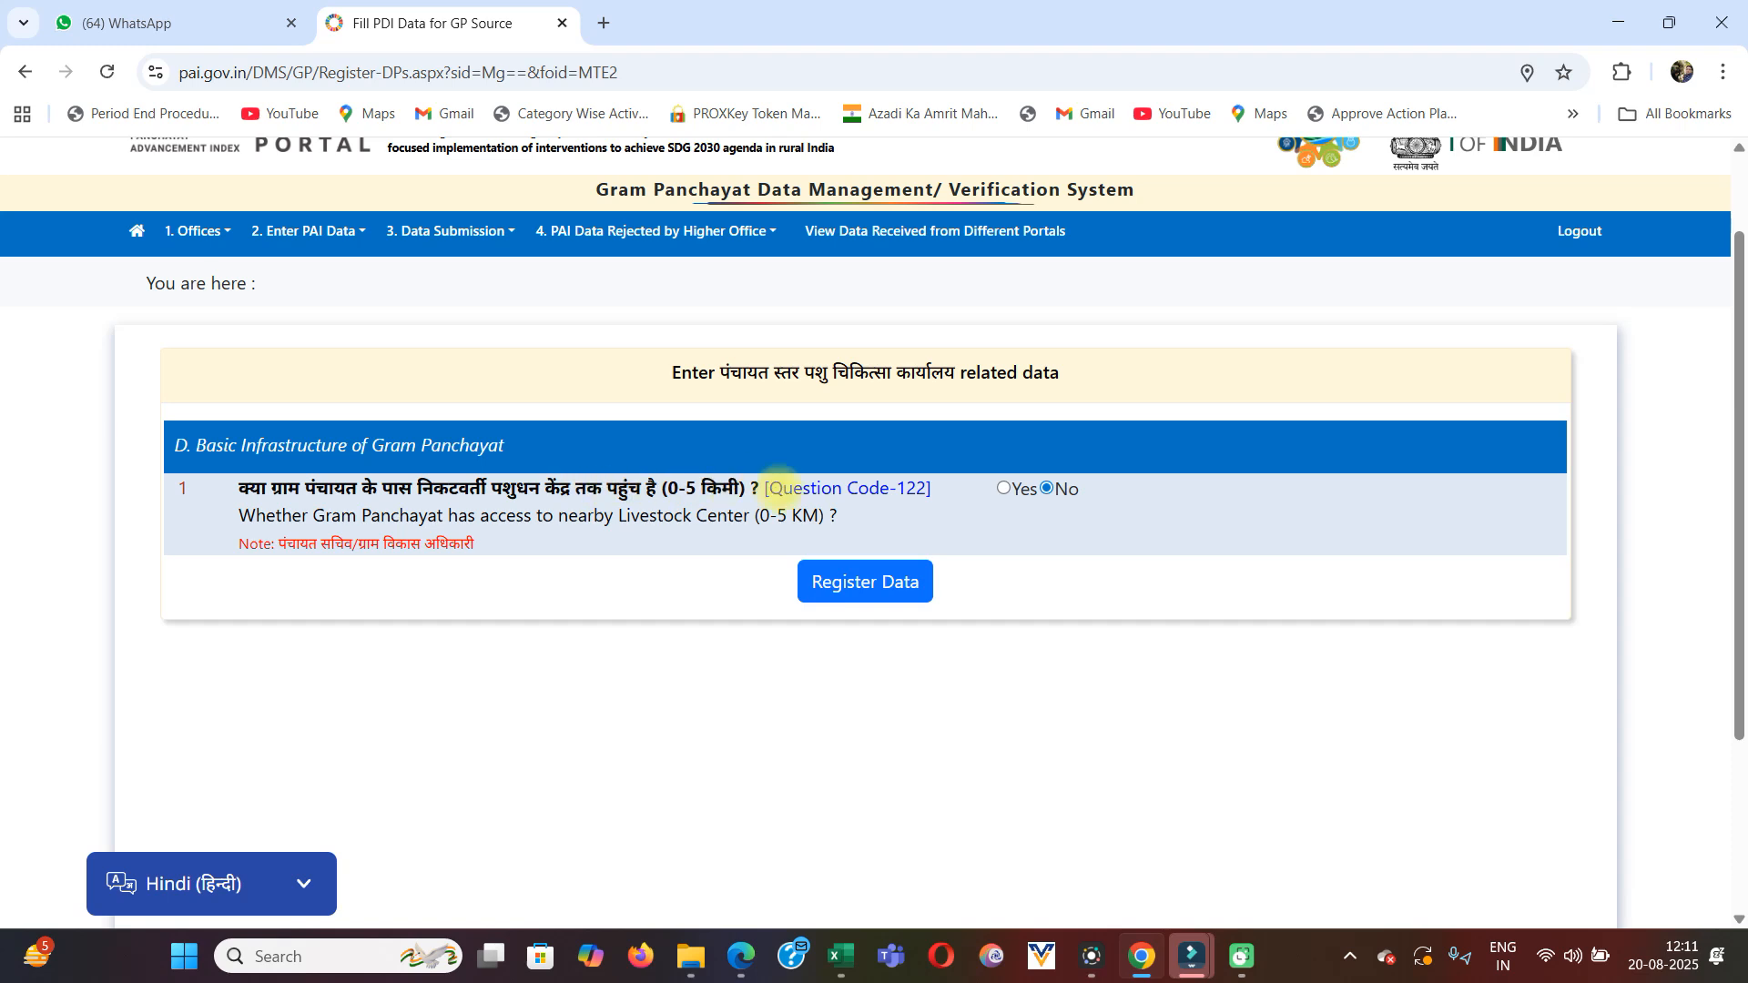
{"action": "left_click", "coordinate": [1002, 488]}
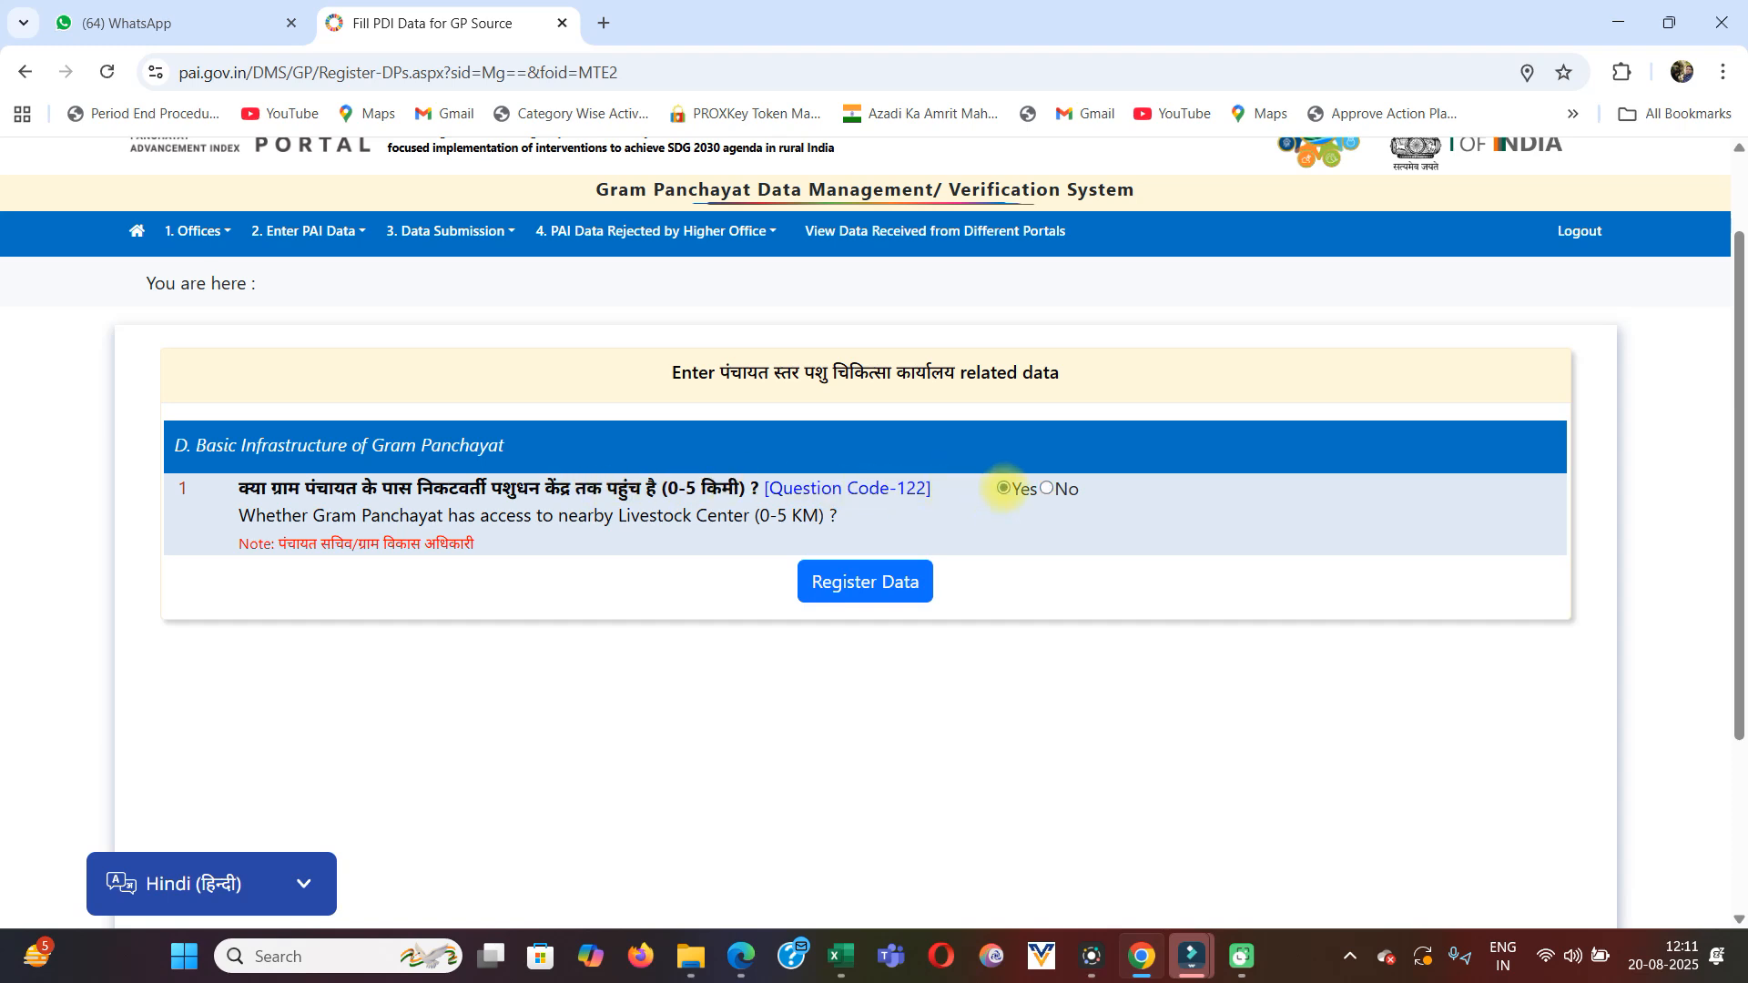
{"action": "left_click", "coordinate": [1046, 488]}
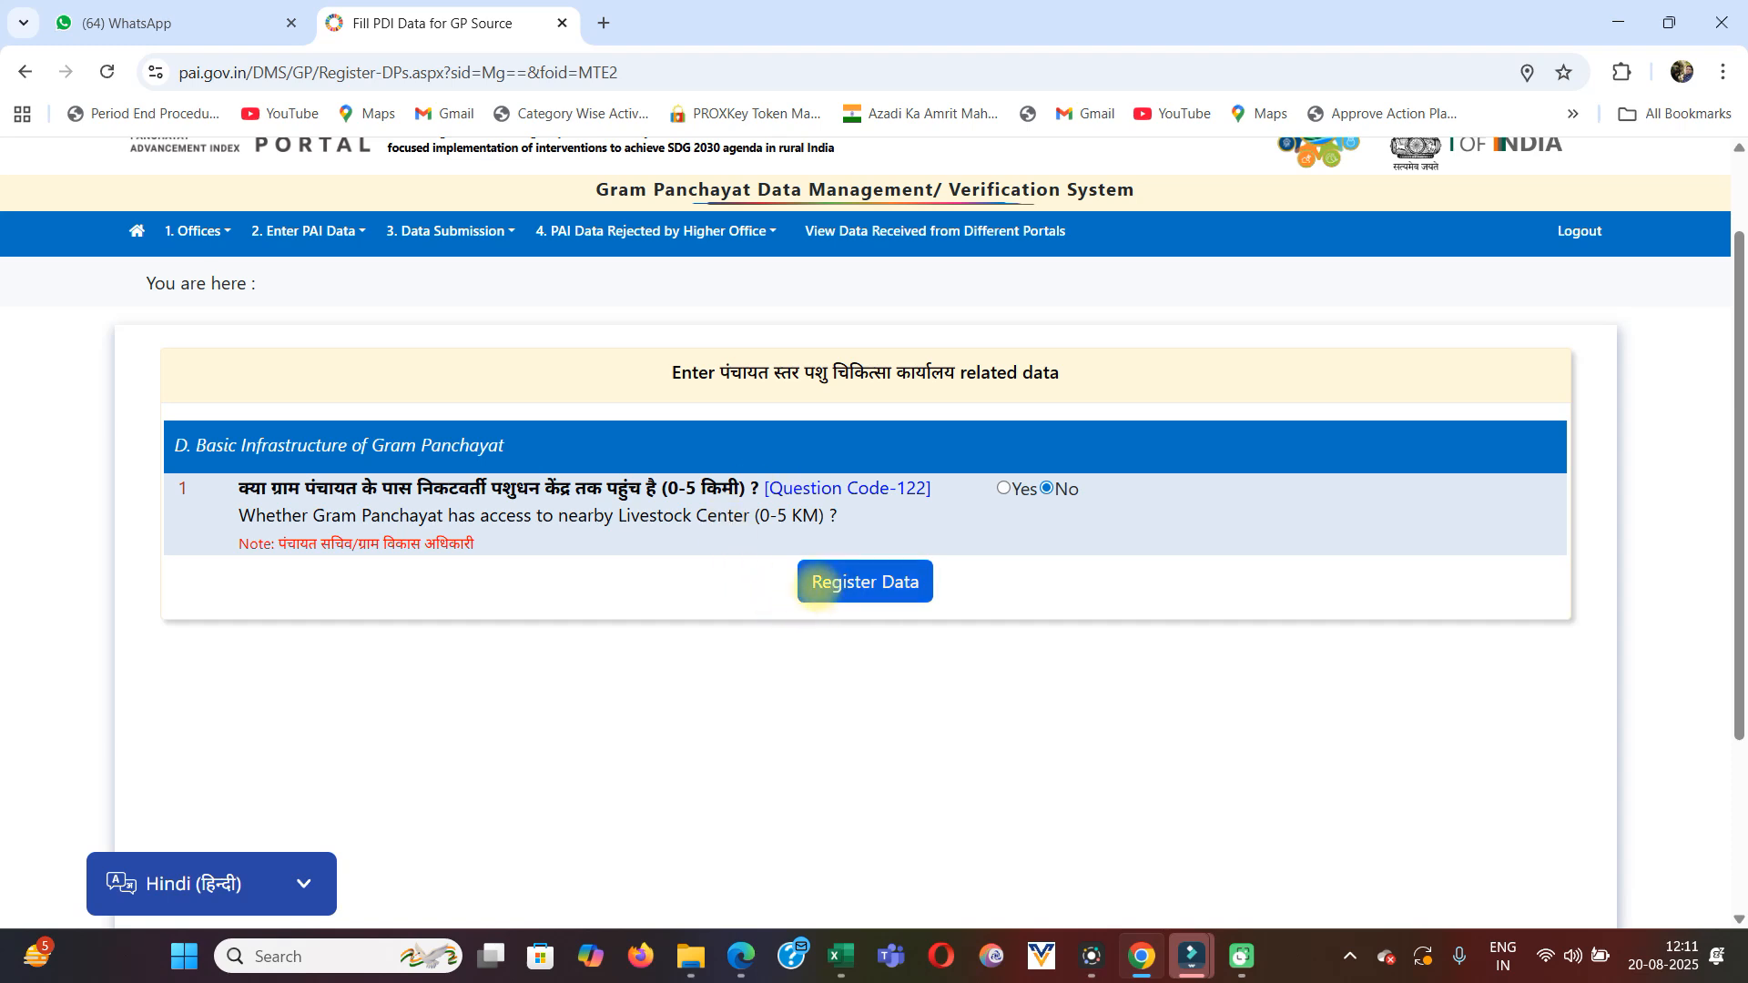
{"action": "left_click", "coordinate": [822, 582]}
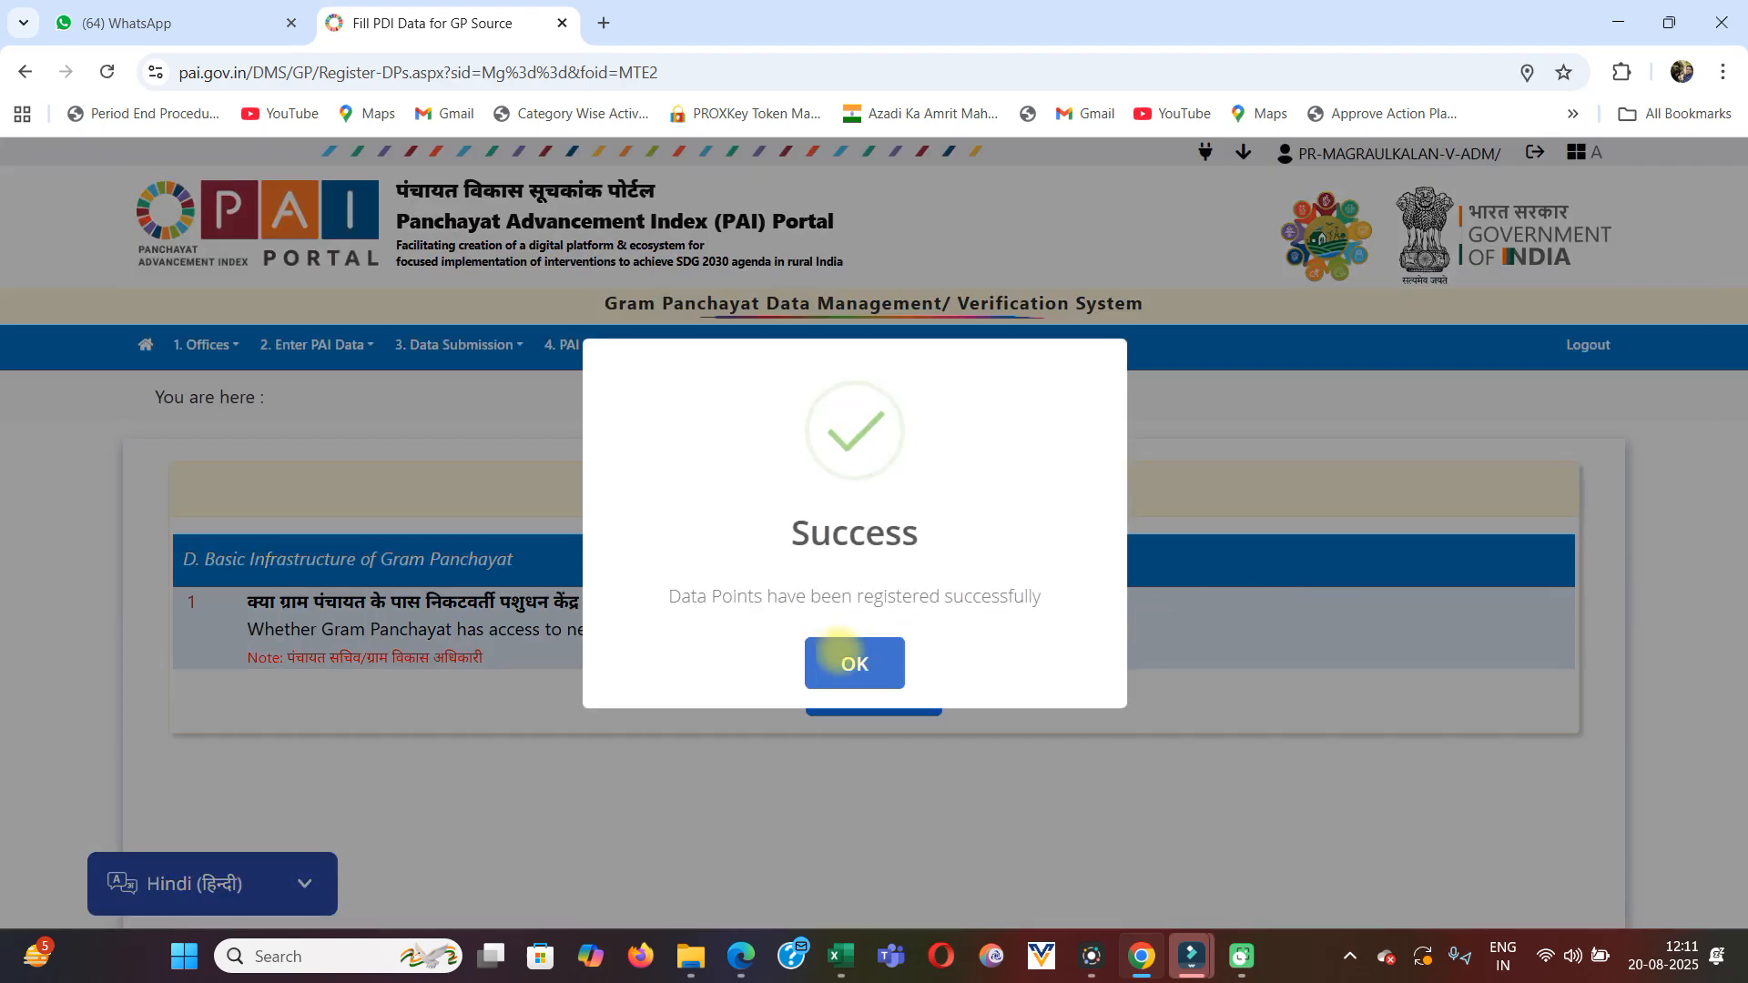
{"action": "left_click", "coordinate": [838, 649]}
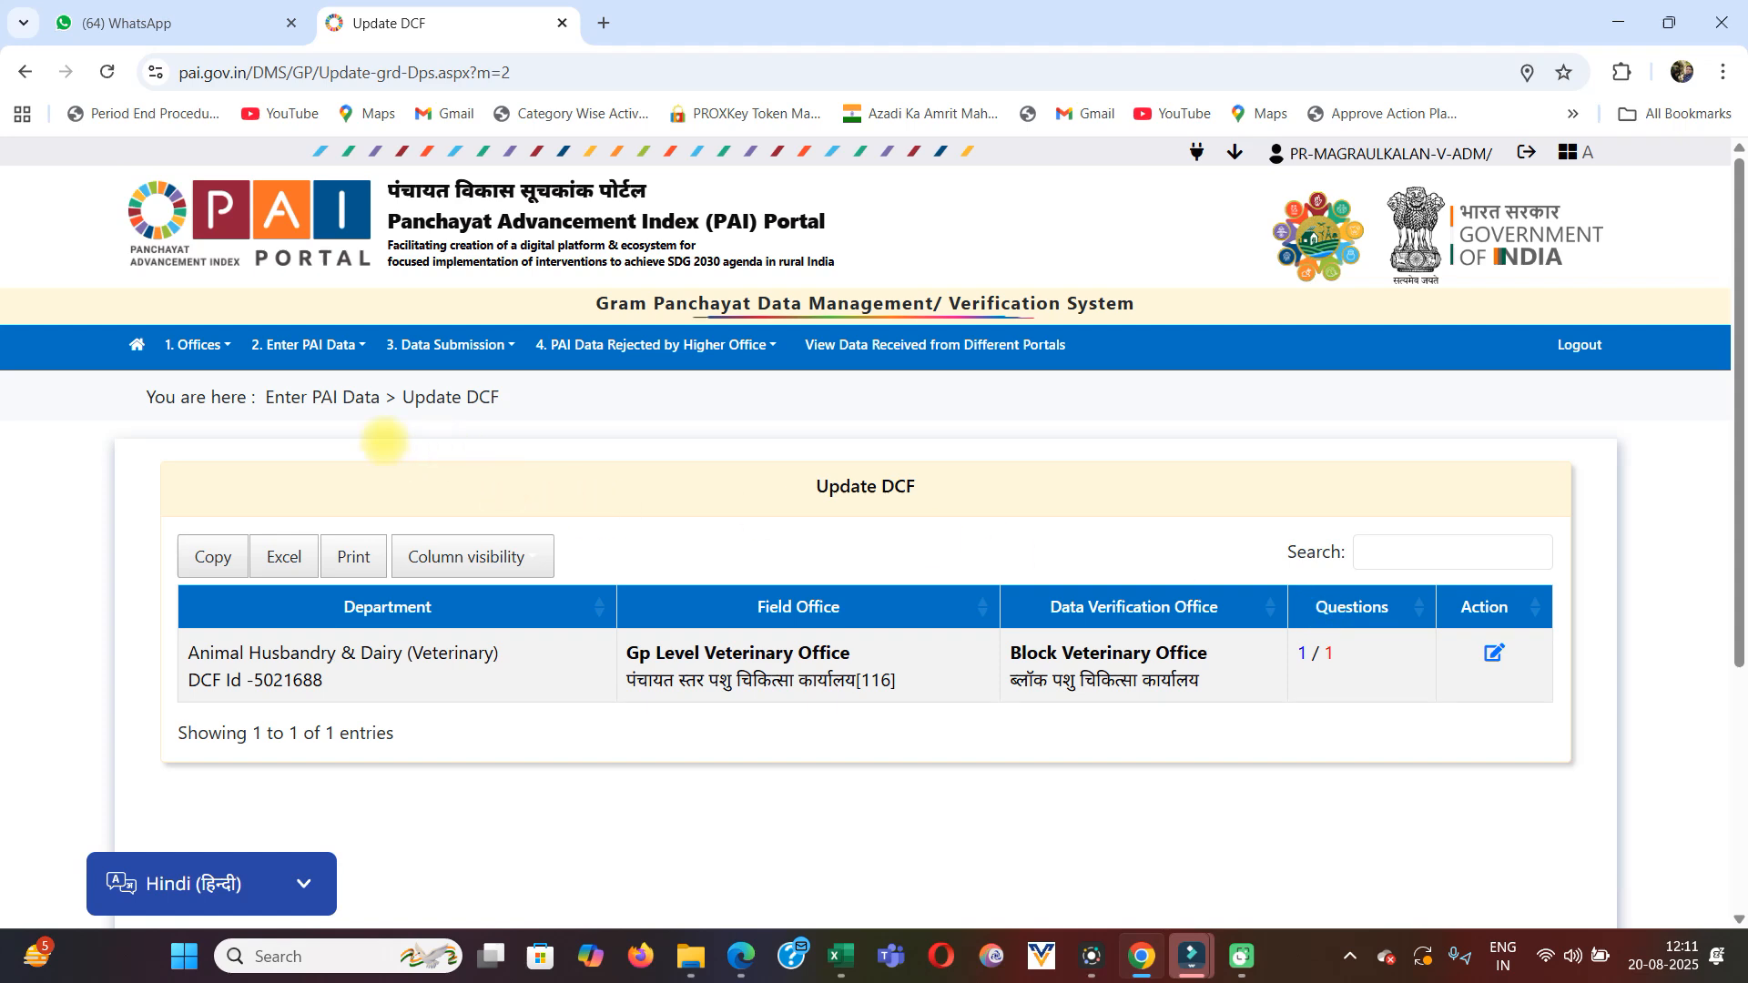
Return to the Enter DCF page and review the field offices that still need data entry
{"action": "left_click", "coordinate": [300, 344]}
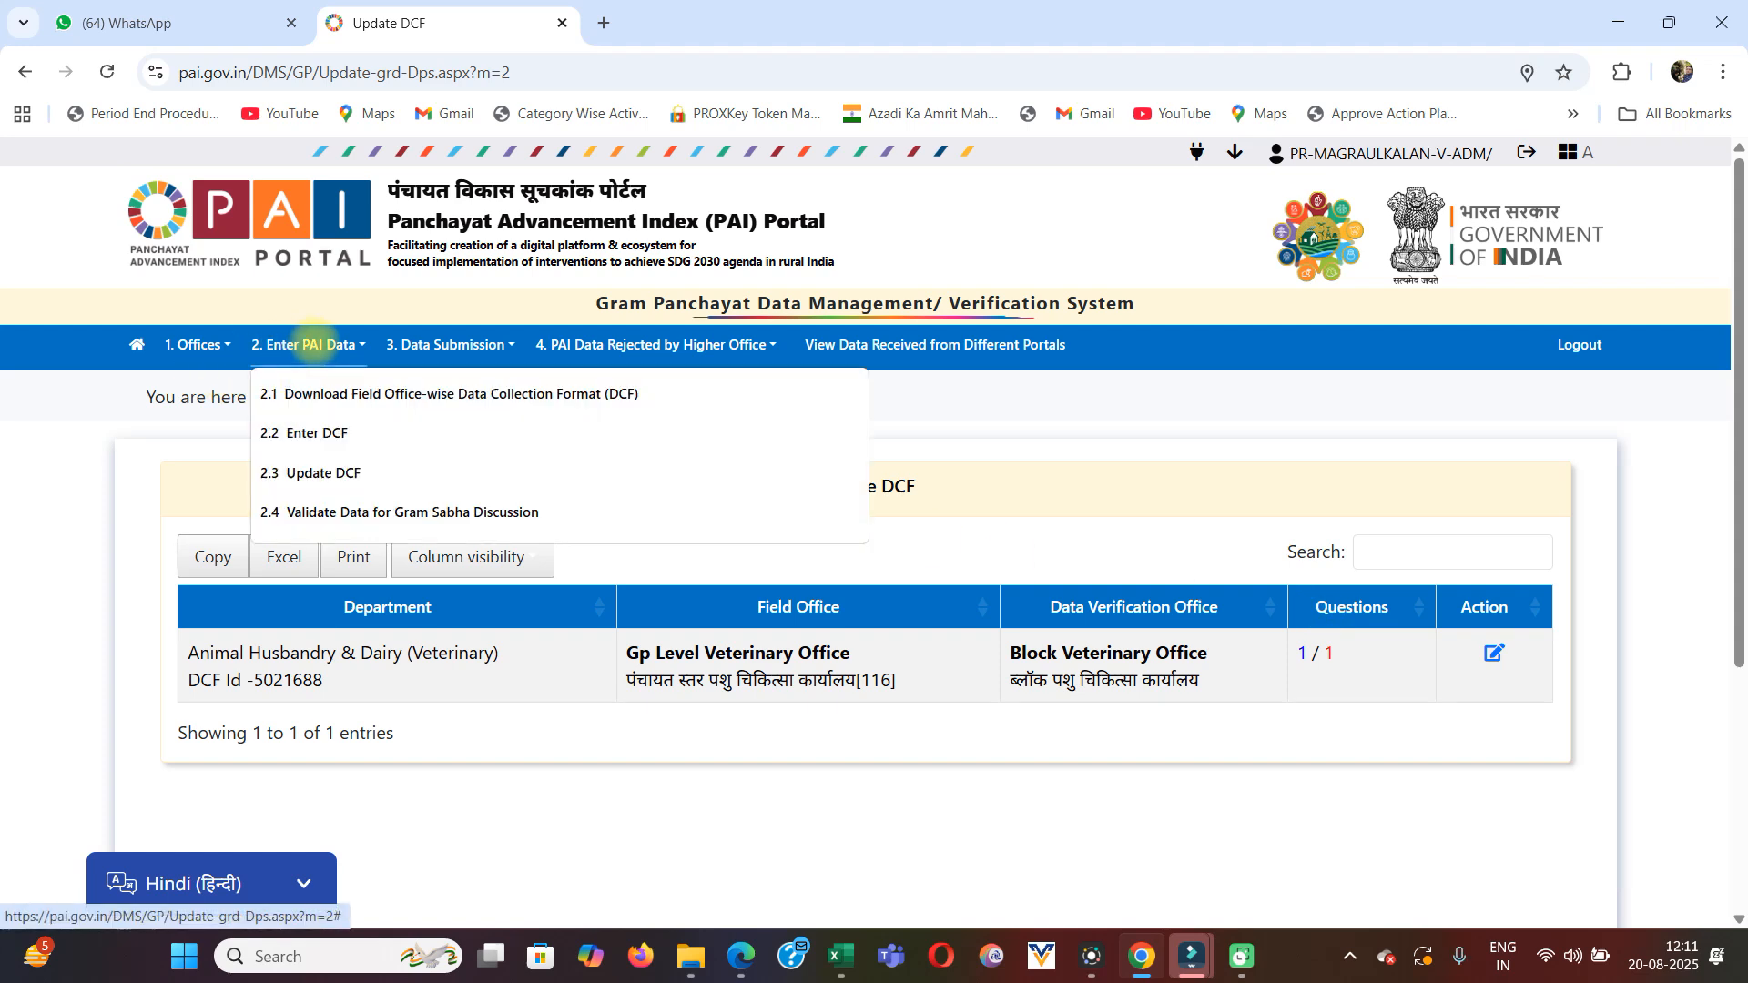
{"action": "mouse_move", "coordinate": [312, 341]}
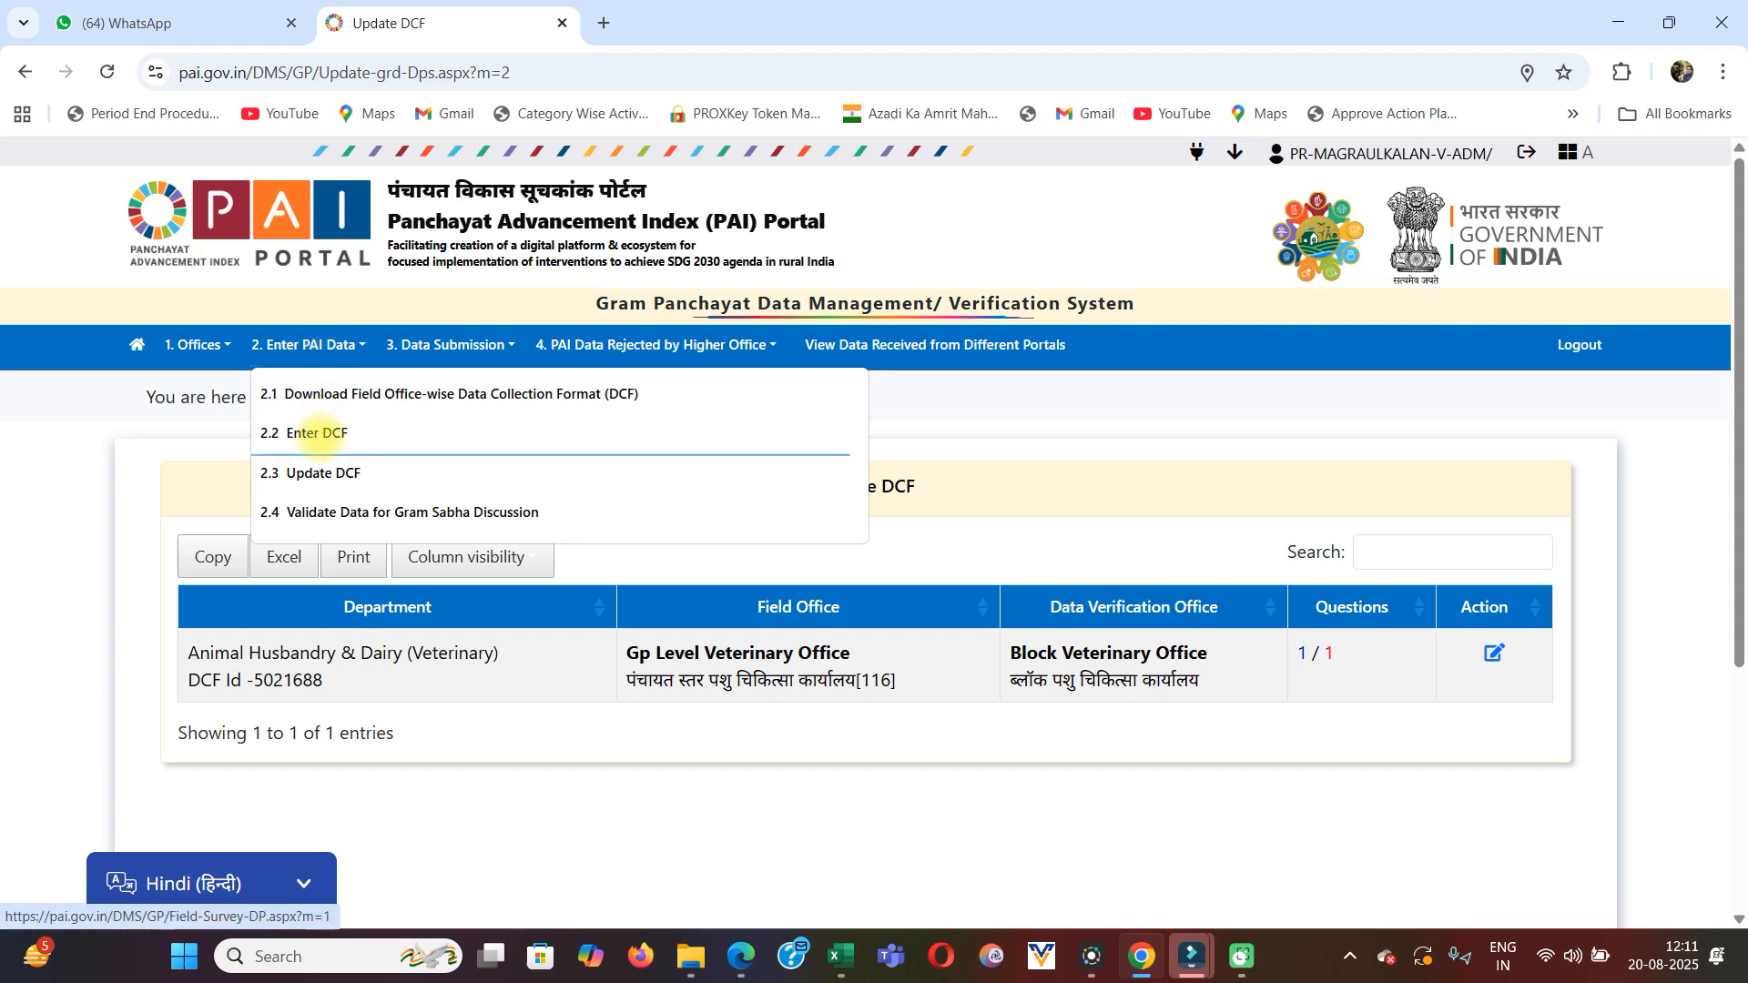
{"action": "left_click", "coordinate": [317, 433]}
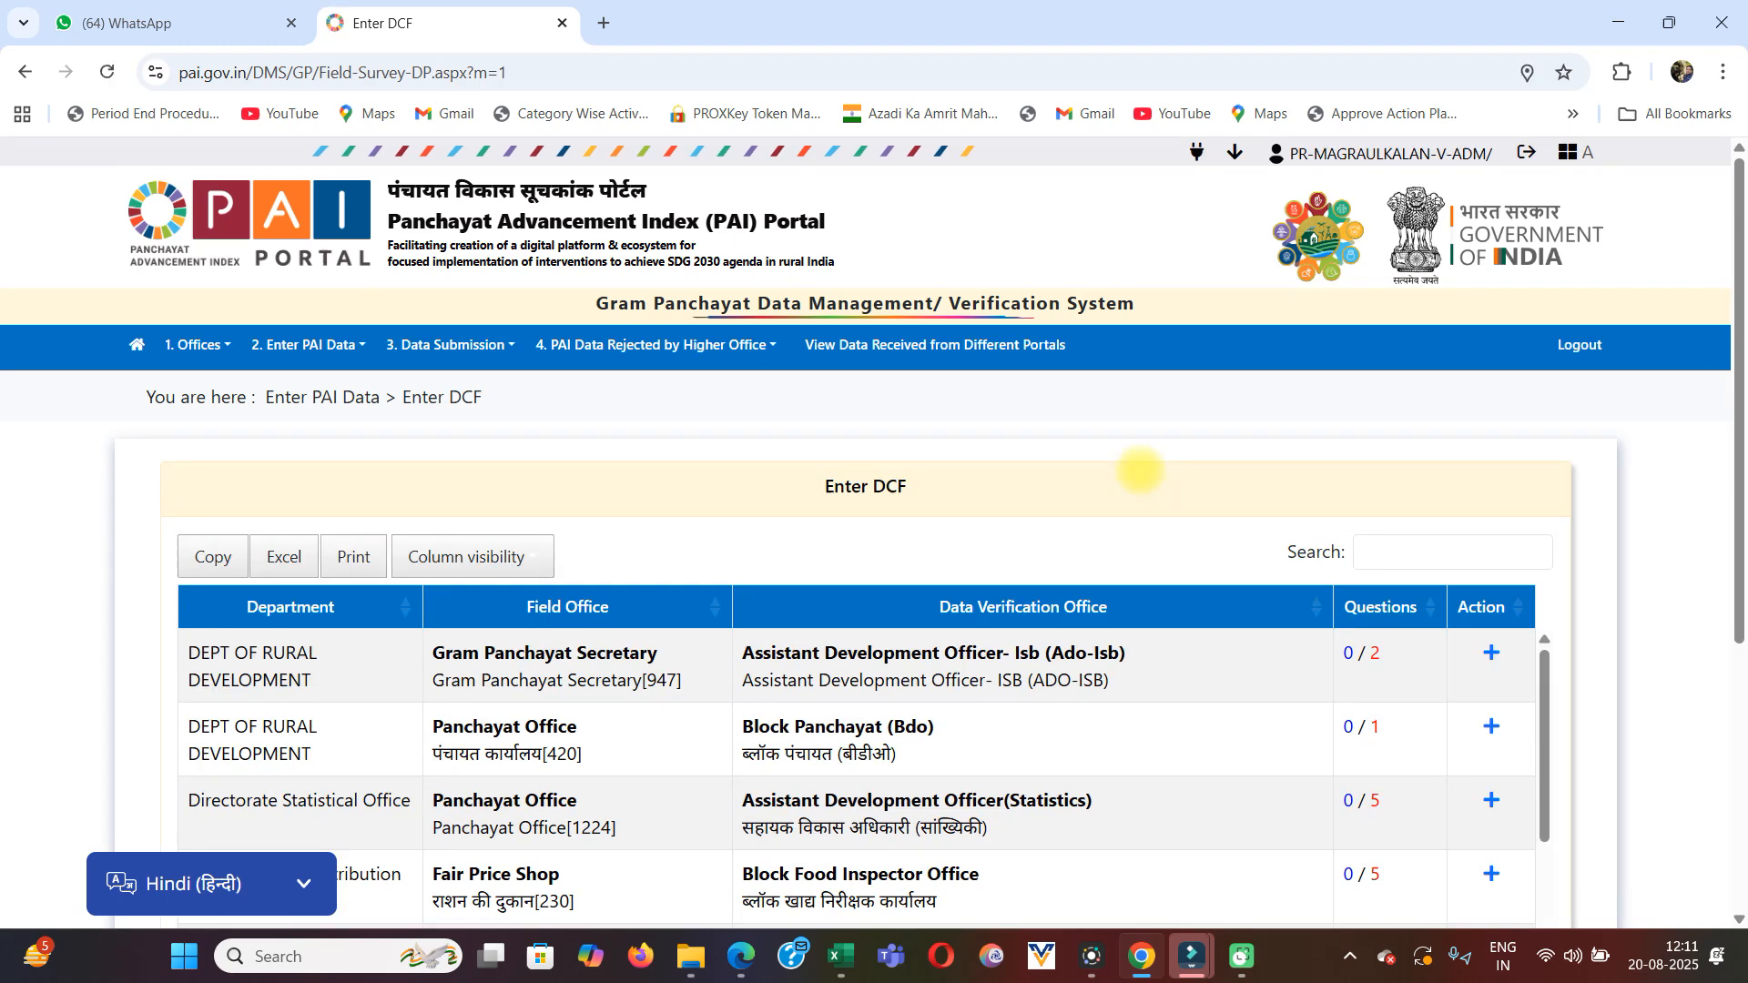
{"action": "scroll", "coordinate": [1129, 470], "scroll_direction": "down", "scroll_amount": 3}
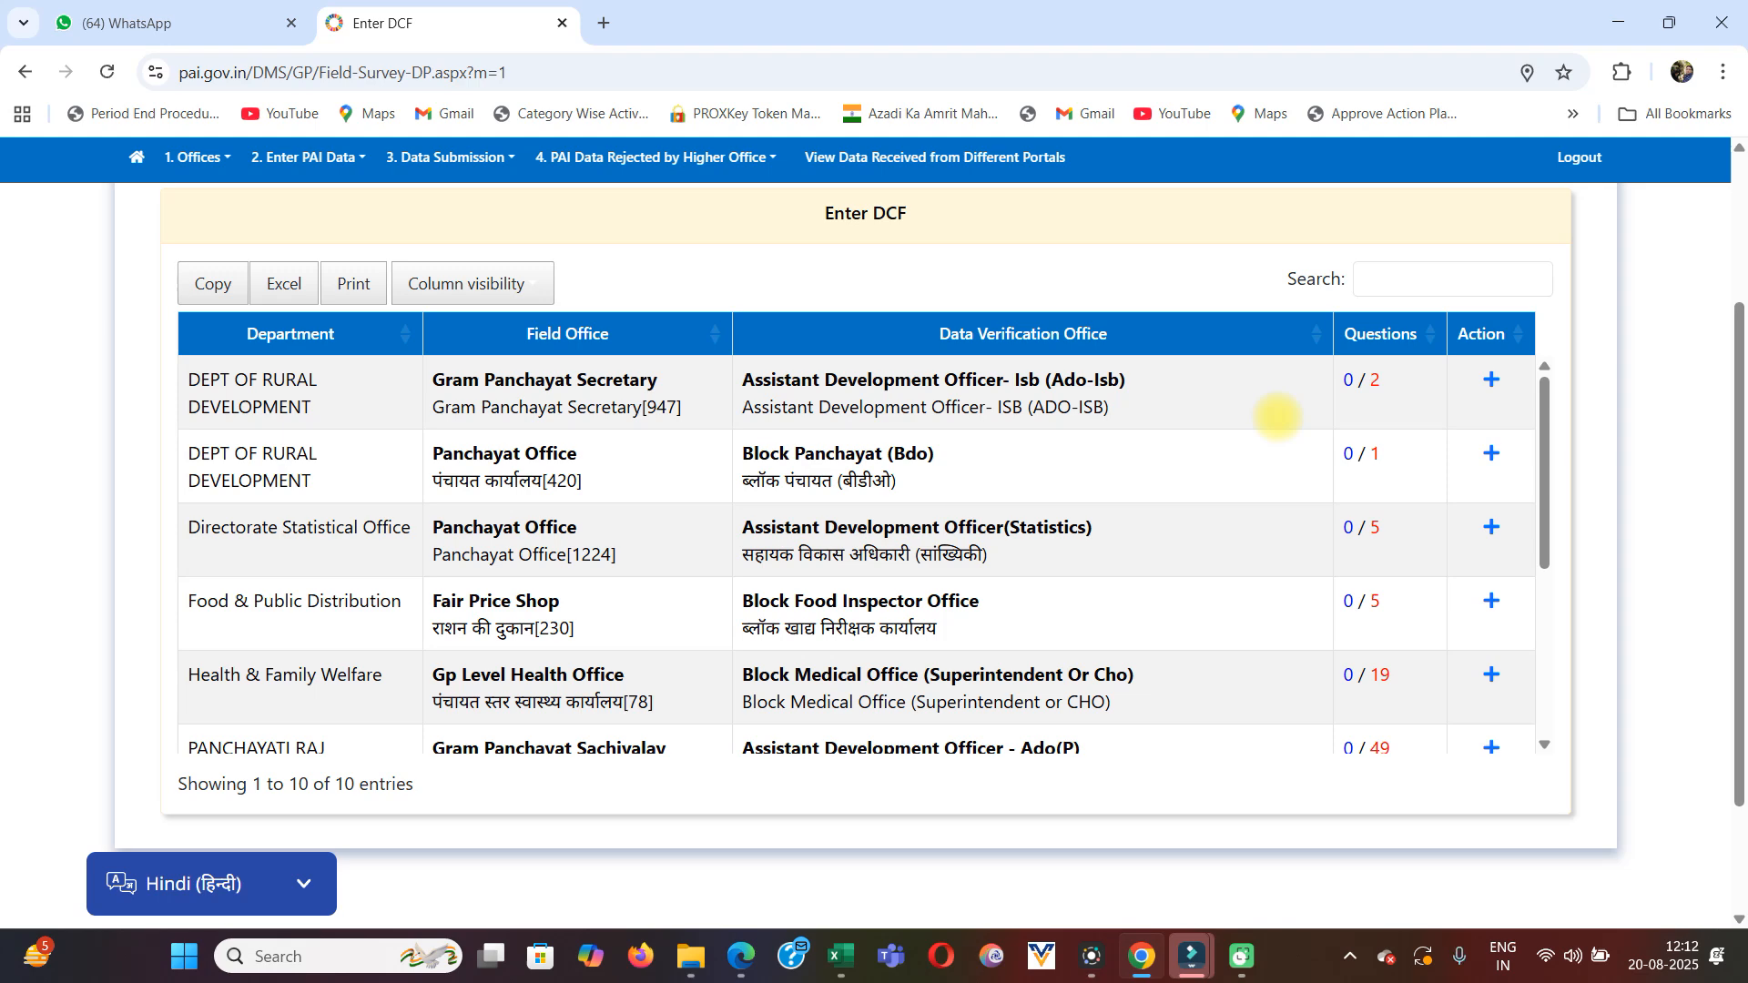
{"action": "scroll", "coordinate": [1300, 461], "scroll_direction": "down", "scroll_amount": 4}
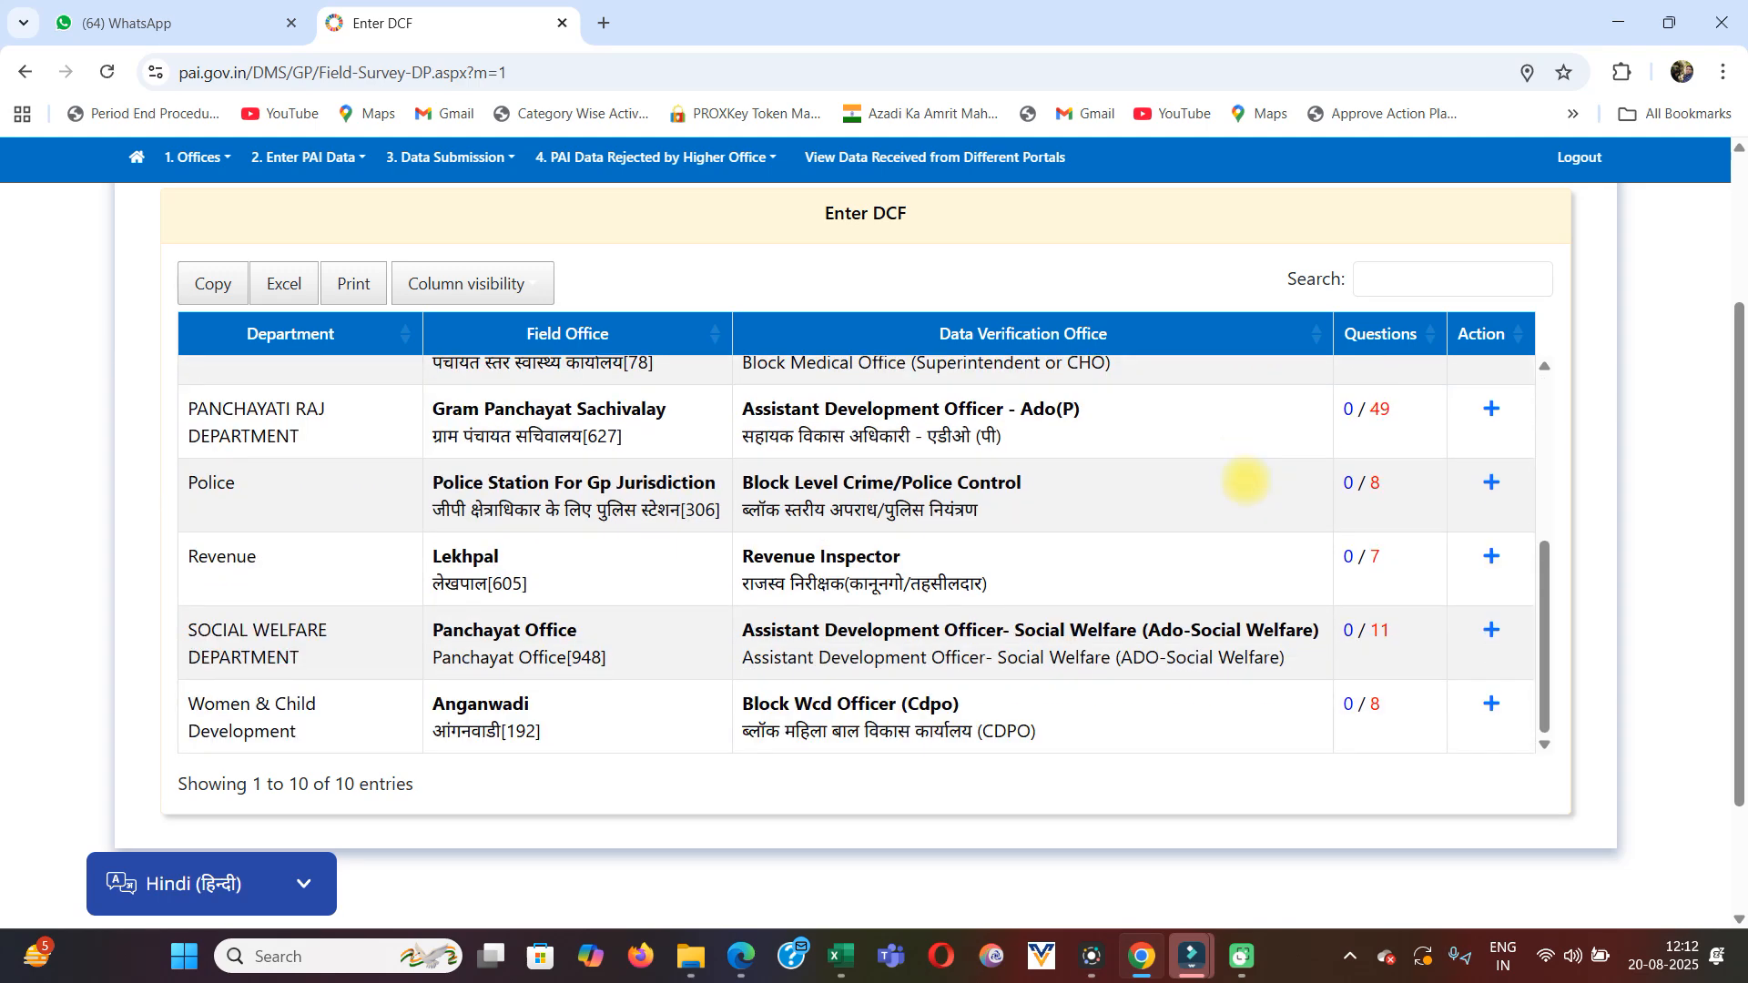
{"action": "scroll", "coordinate": [1217, 527], "scroll_direction": "up", "scroll_amount": 4}
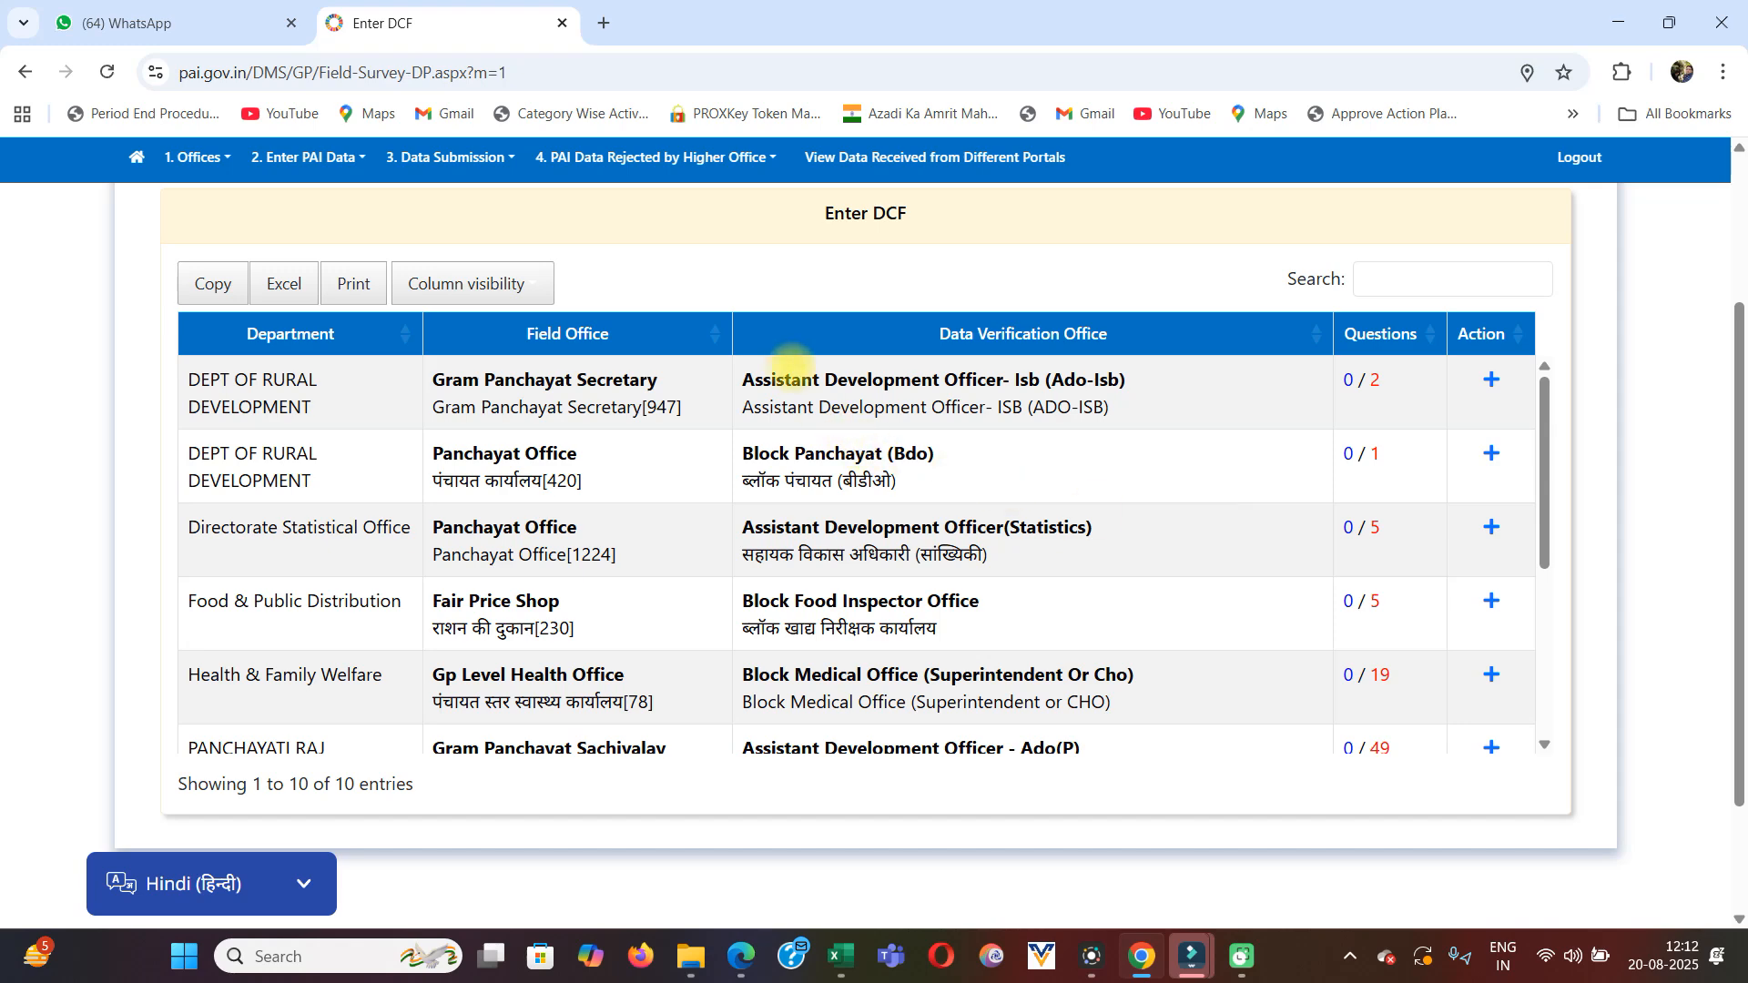
{"action": "scroll", "coordinate": [790, 364], "scroll_direction": "up", "scroll_amount": 3}
Examine the options for Gram Sabha validation and PAI data submission, and recheck the pending field offices in the Enter DCF list
{"action": "left_click", "coordinate": [343, 345]}
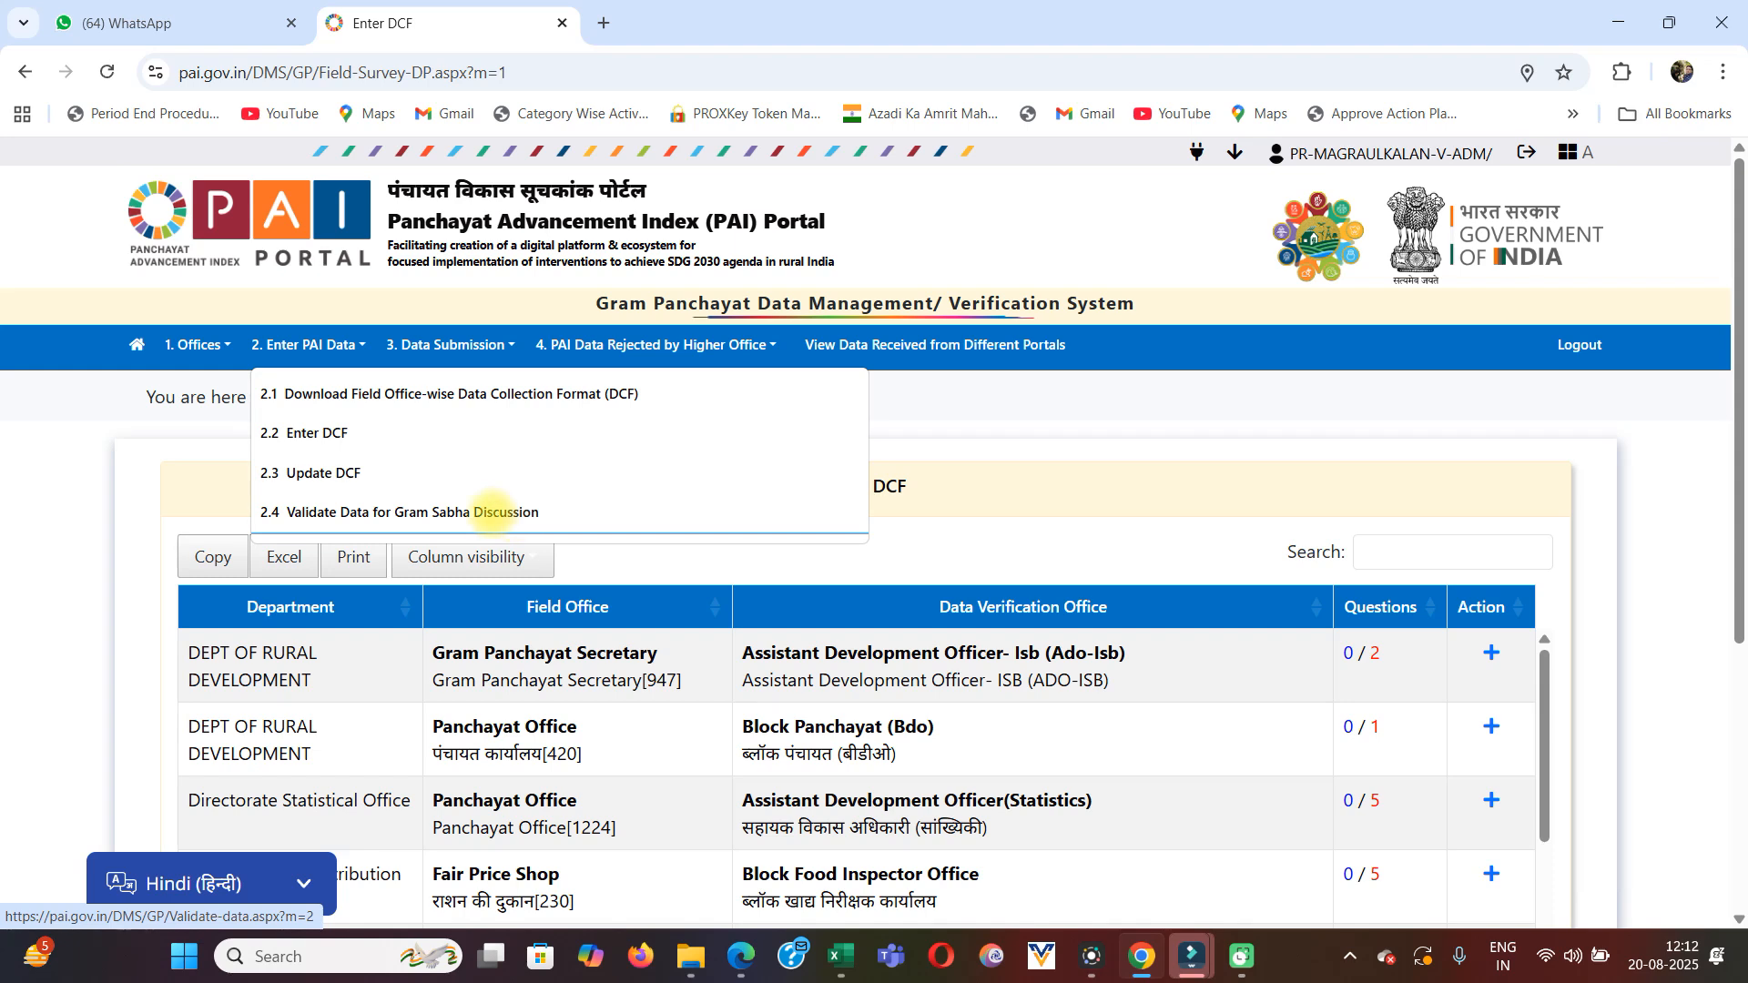
{"action": "left_click", "coordinate": [466, 346]}
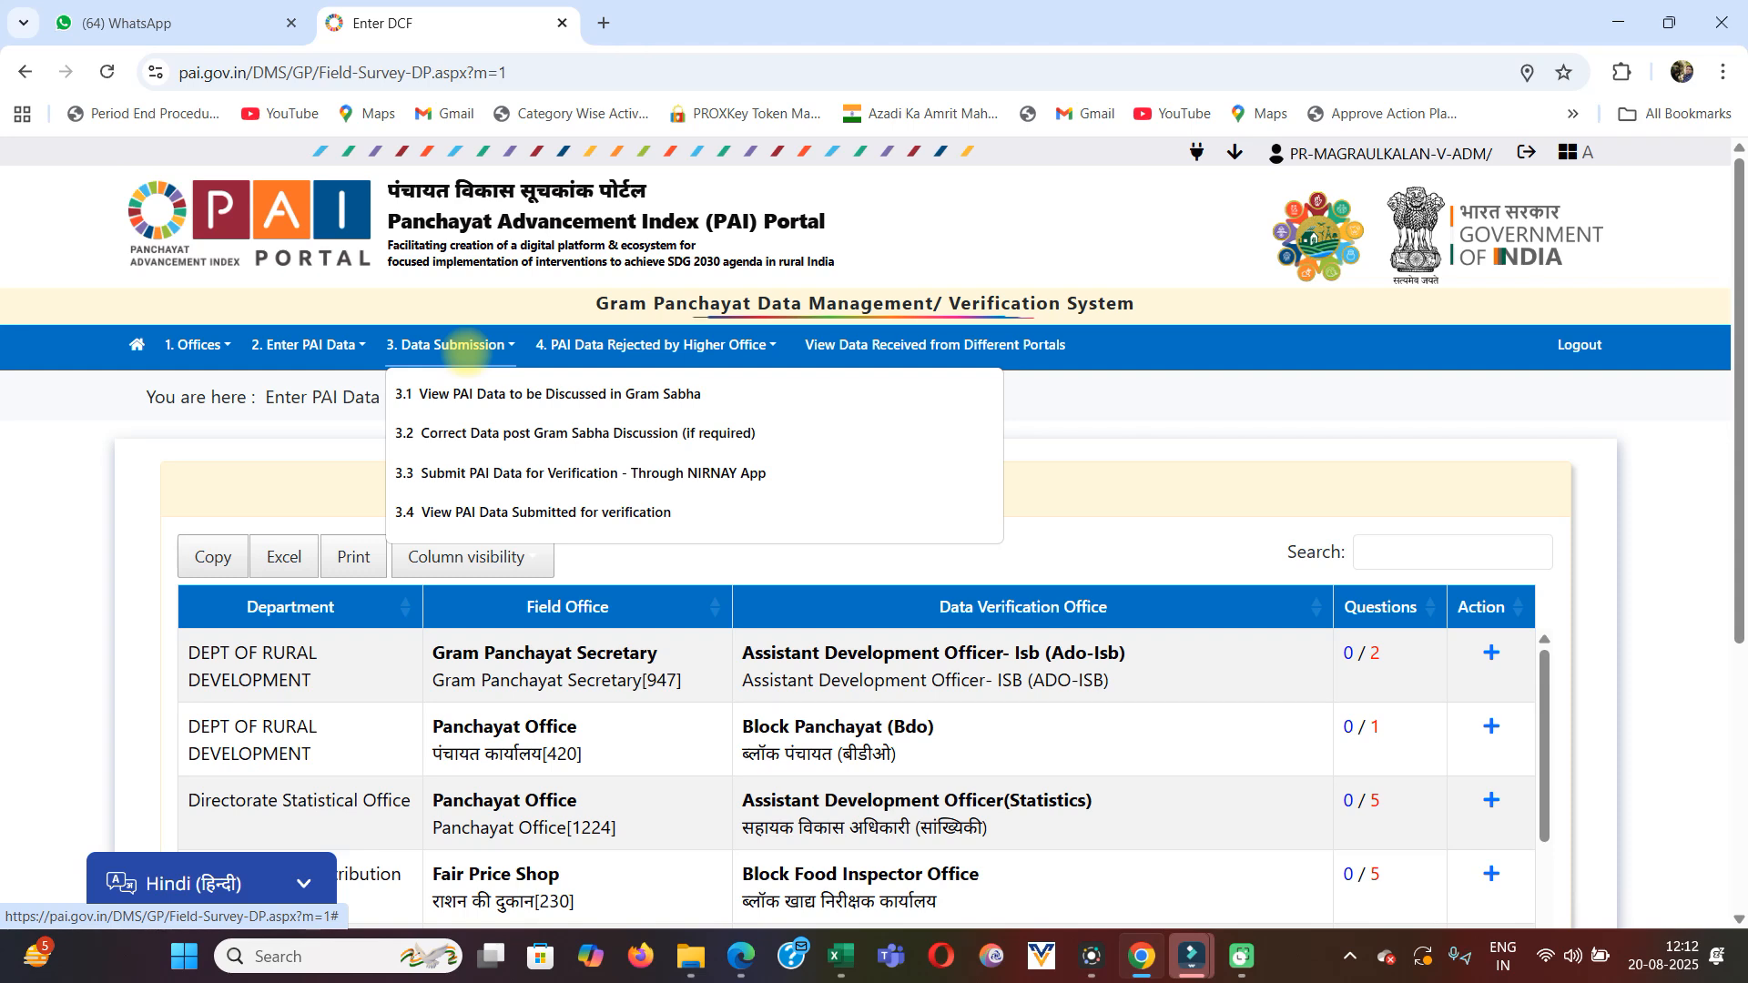
{"action": "left_click", "coordinate": [1047, 398]}
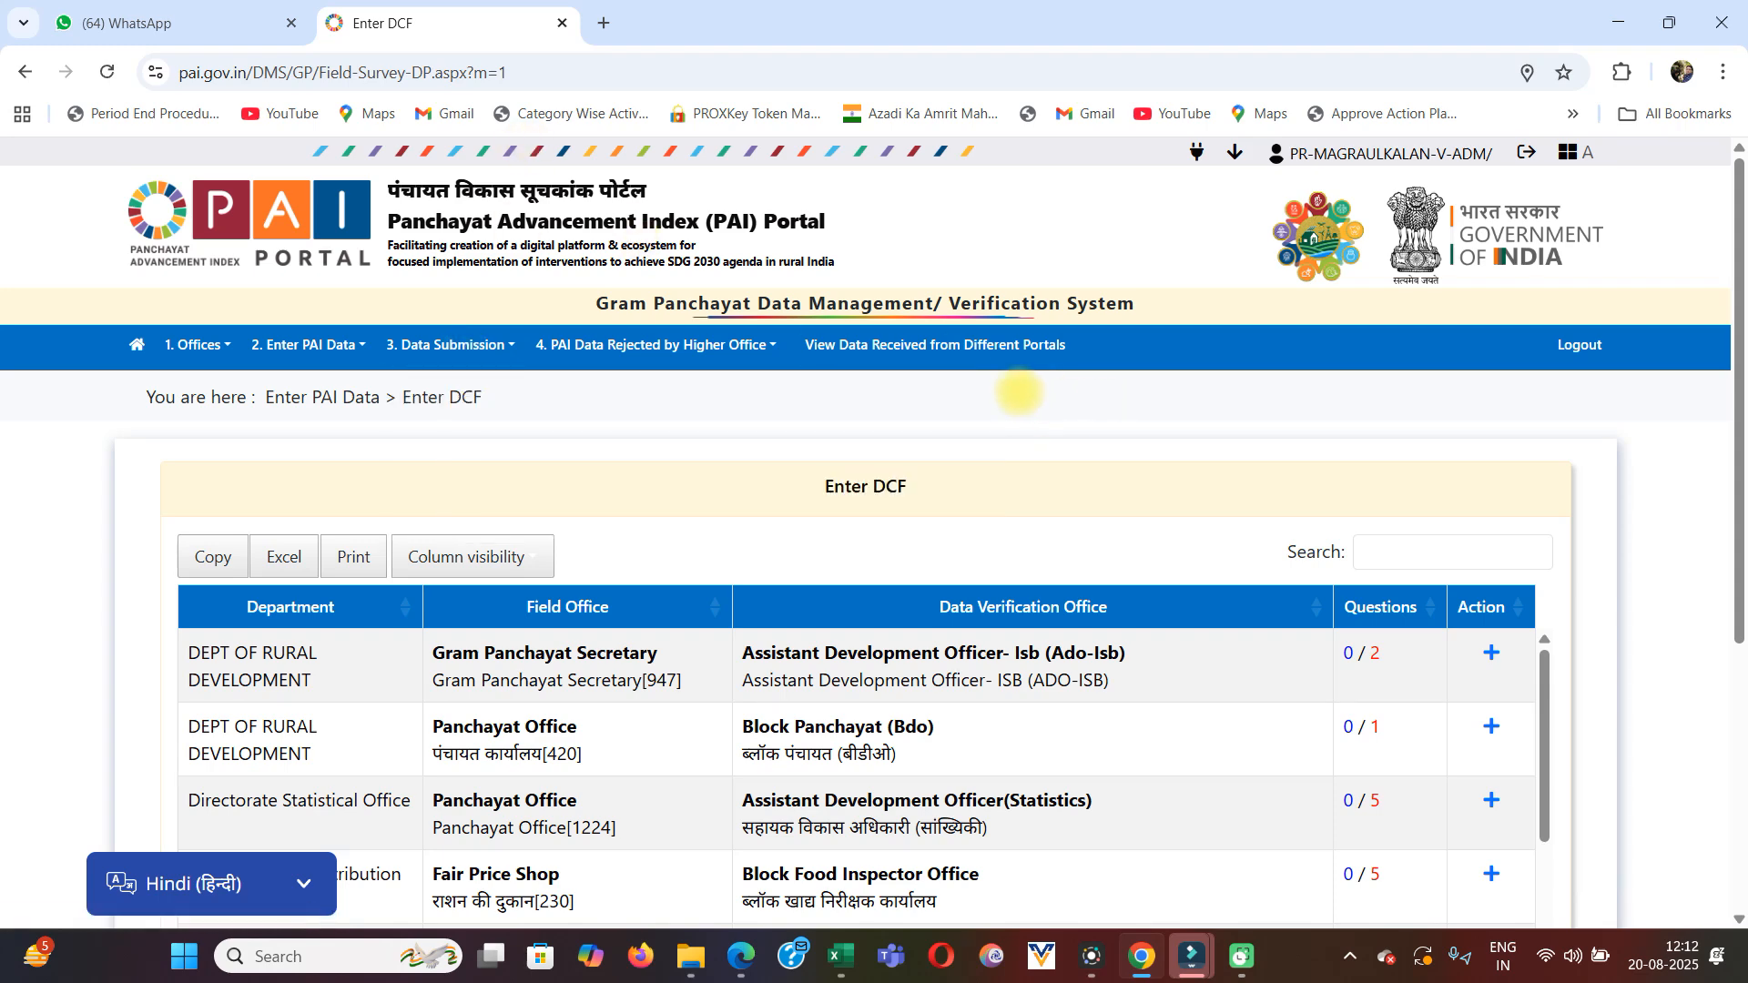
{"action": "scroll", "coordinate": [1015, 391], "scroll_direction": "down", "scroll_amount": 5}
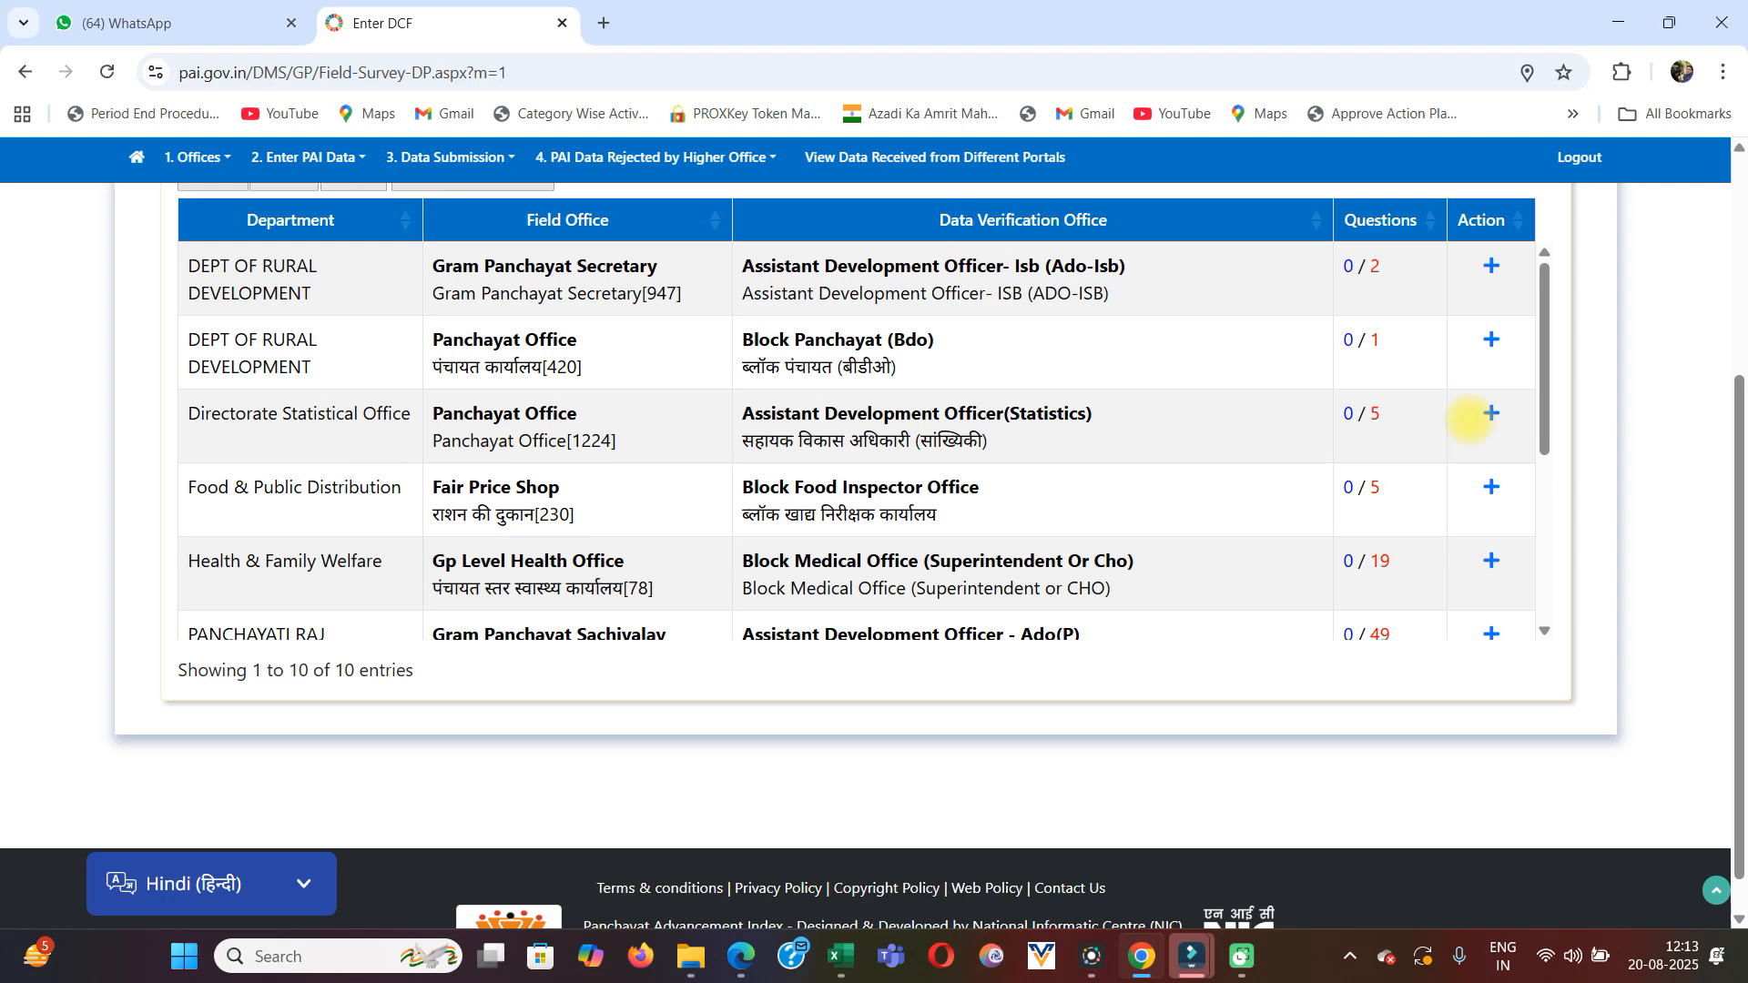
{"action": "scroll", "coordinate": [976, 381], "scroll_direction": "down", "scroll_amount": 5}
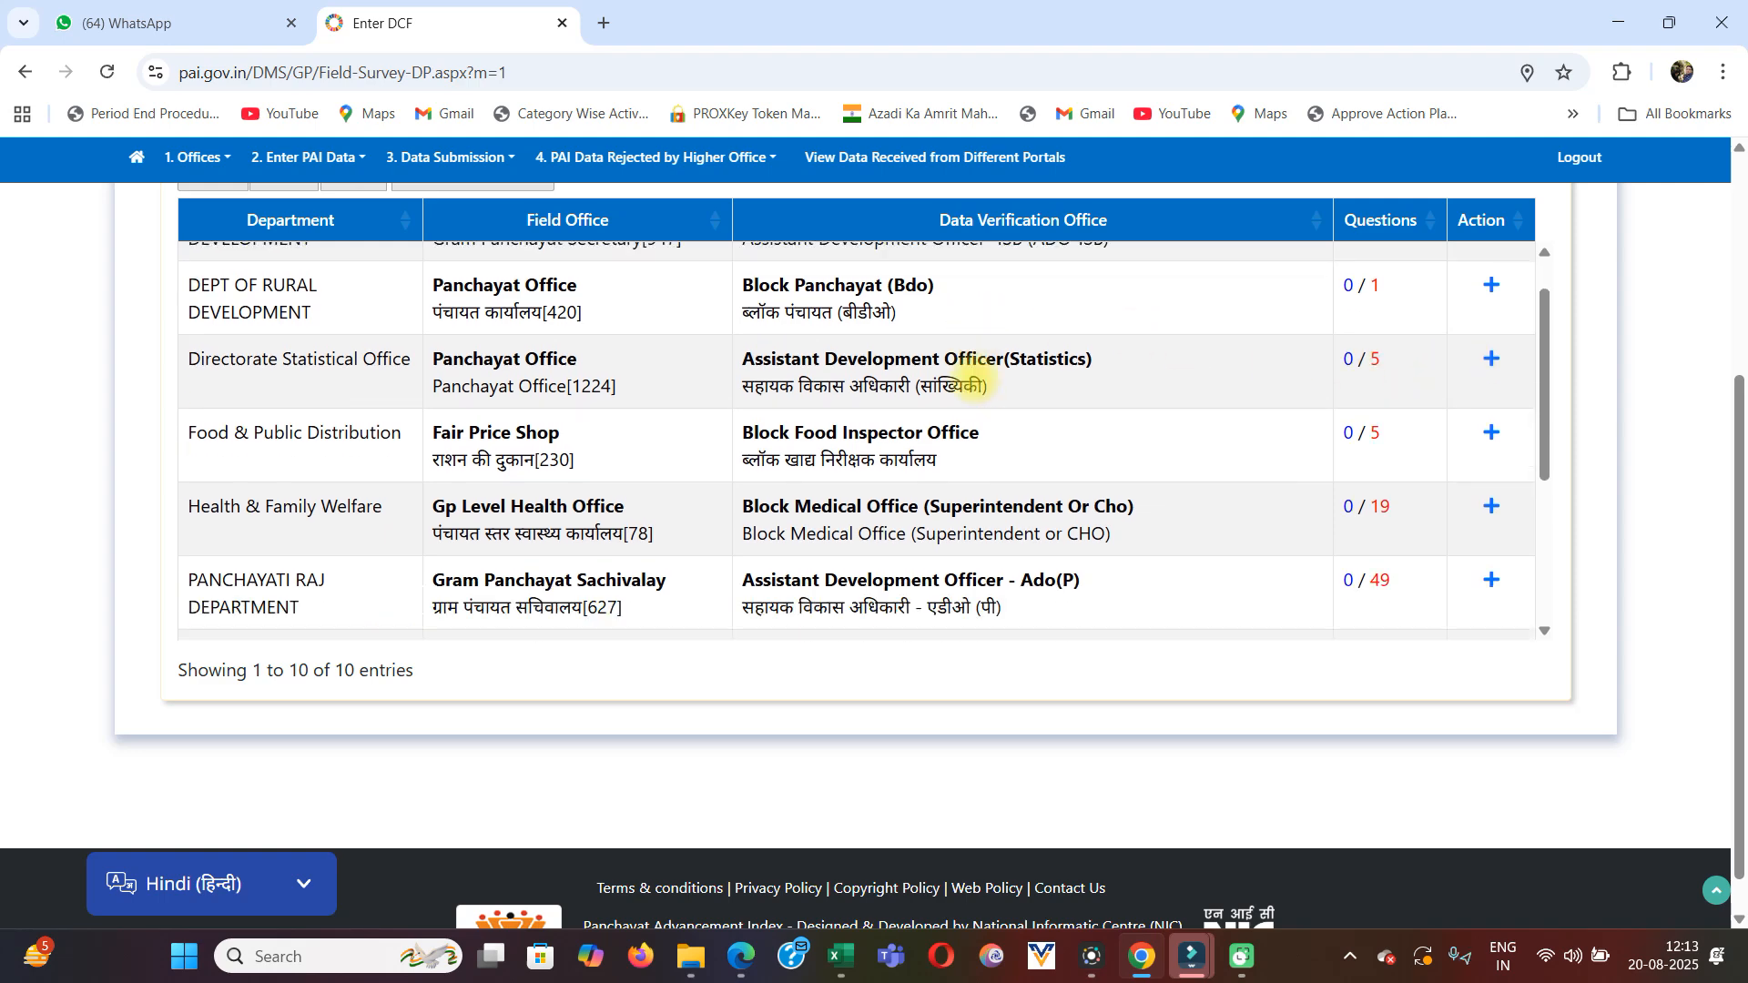
{"action": "scroll", "coordinate": [996, 364], "scroll_direction": "up", "scroll_amount": 7}
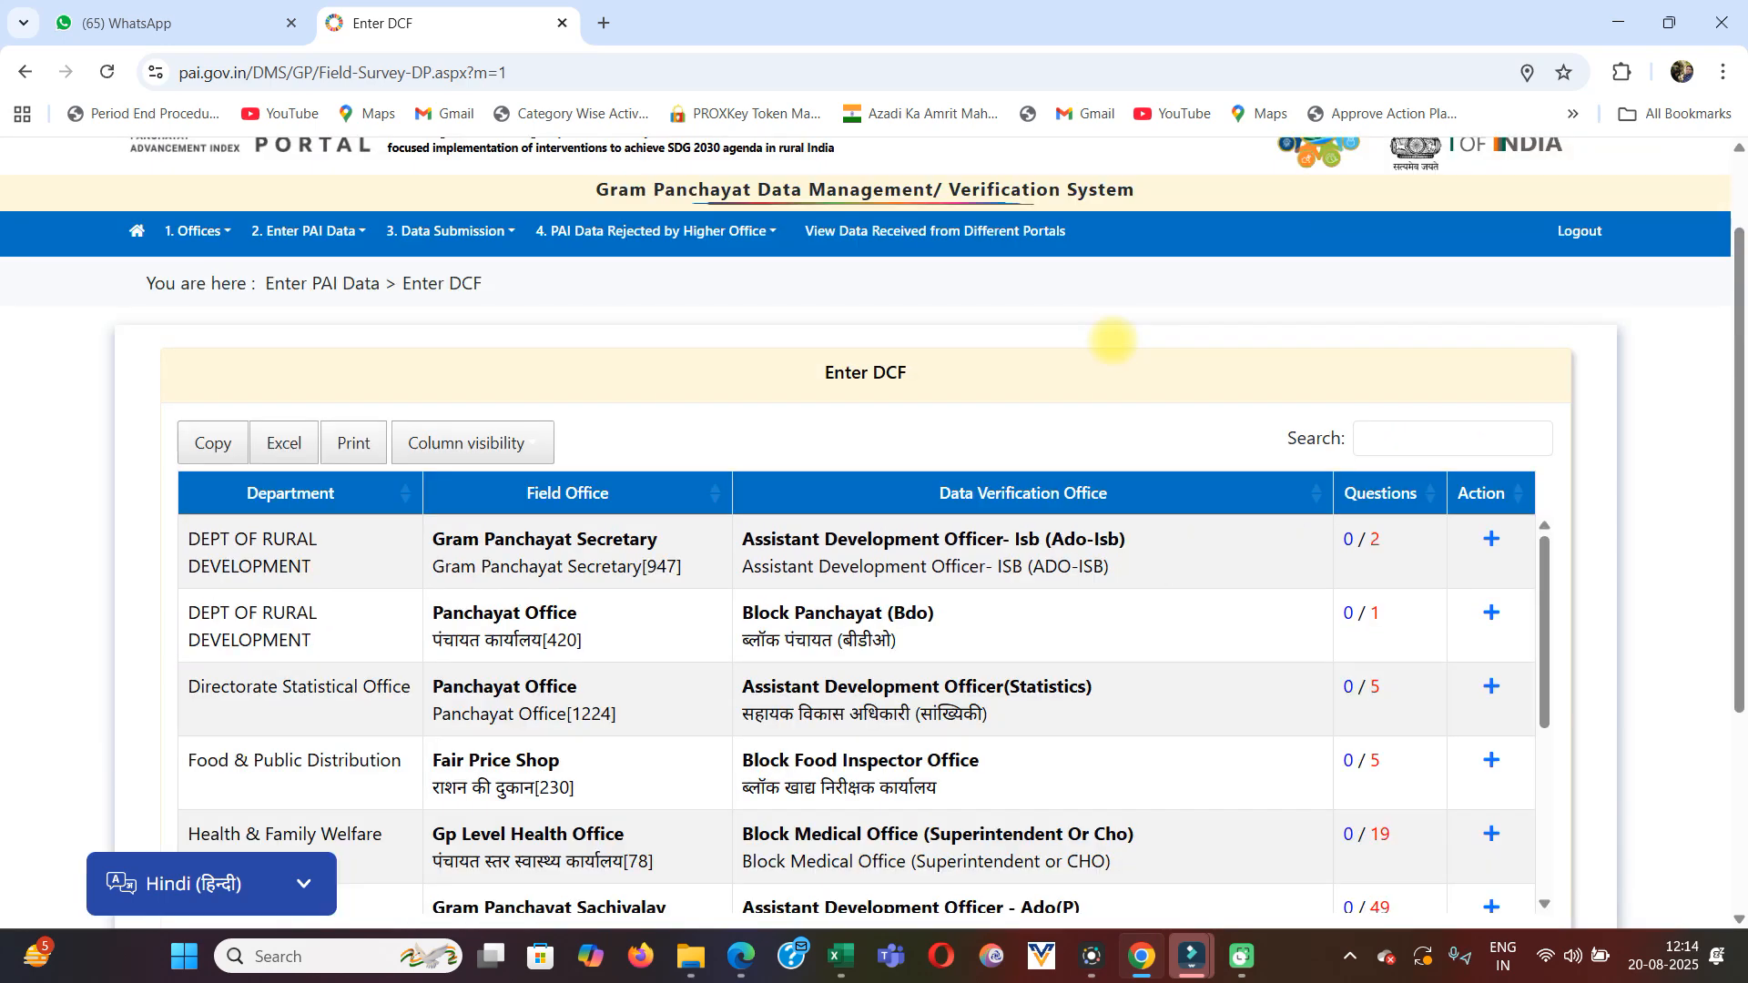